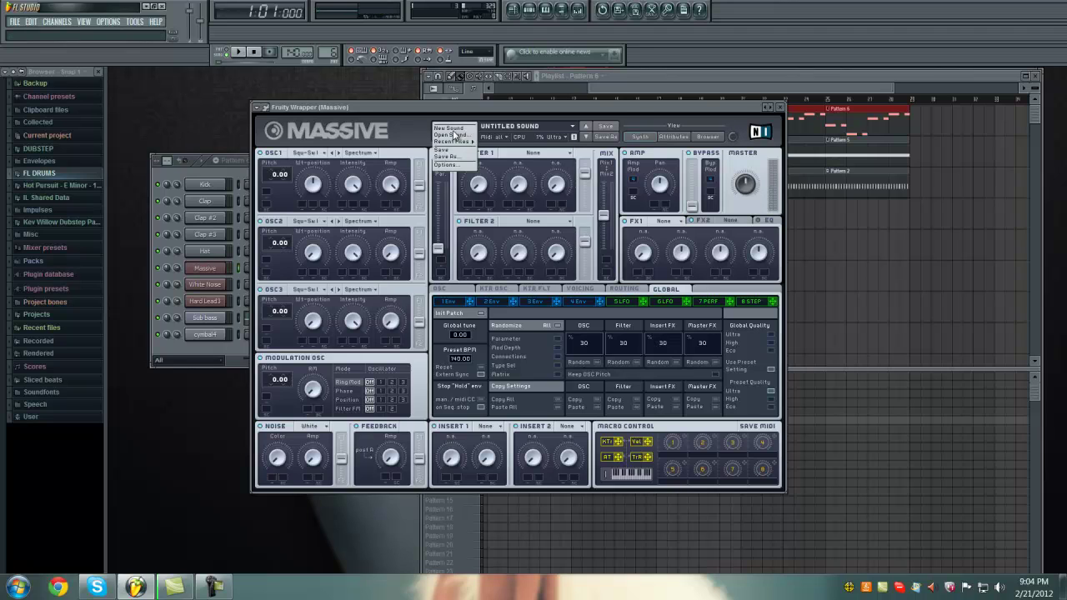
Move the Massive window slightly lower and start a new, untitled sound in it.
{"action": "left_click_drag", "start_coordinate": [390, 110], "coordinate": [395, 132]}
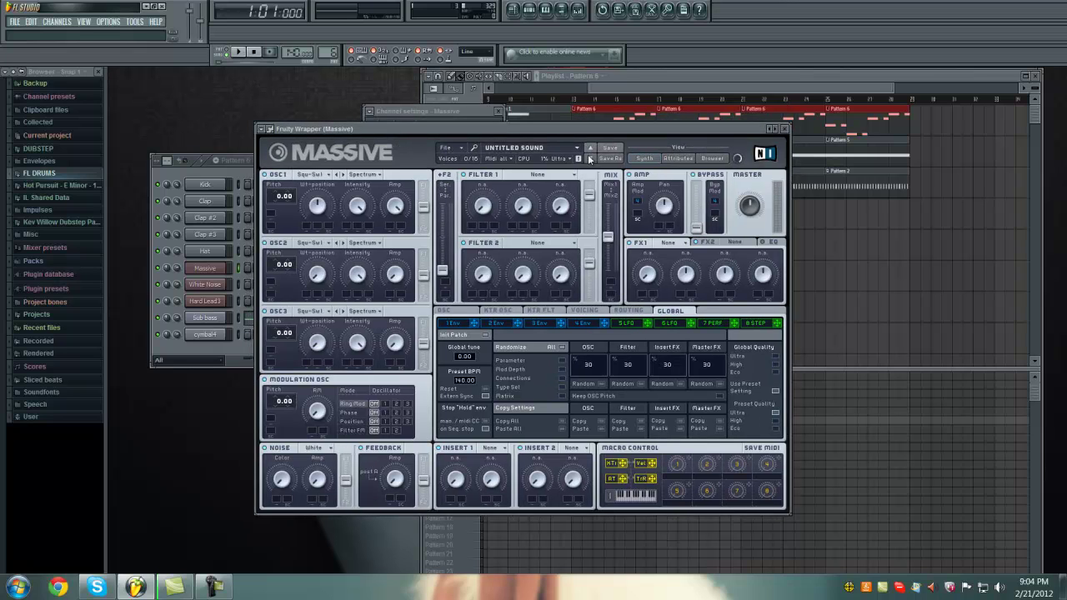
{"action": "left_click", "coordinate": [781, 130]}
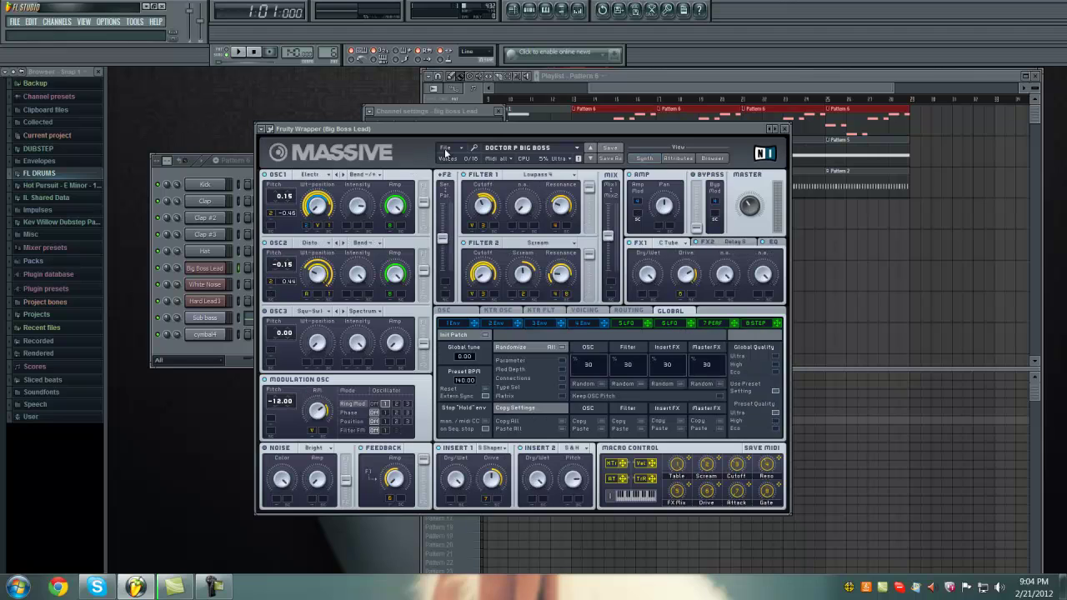
{"action": "left_click", "coordinate": [446, 149]}
{"action": "left_click", "coordinate": [448, 156]}
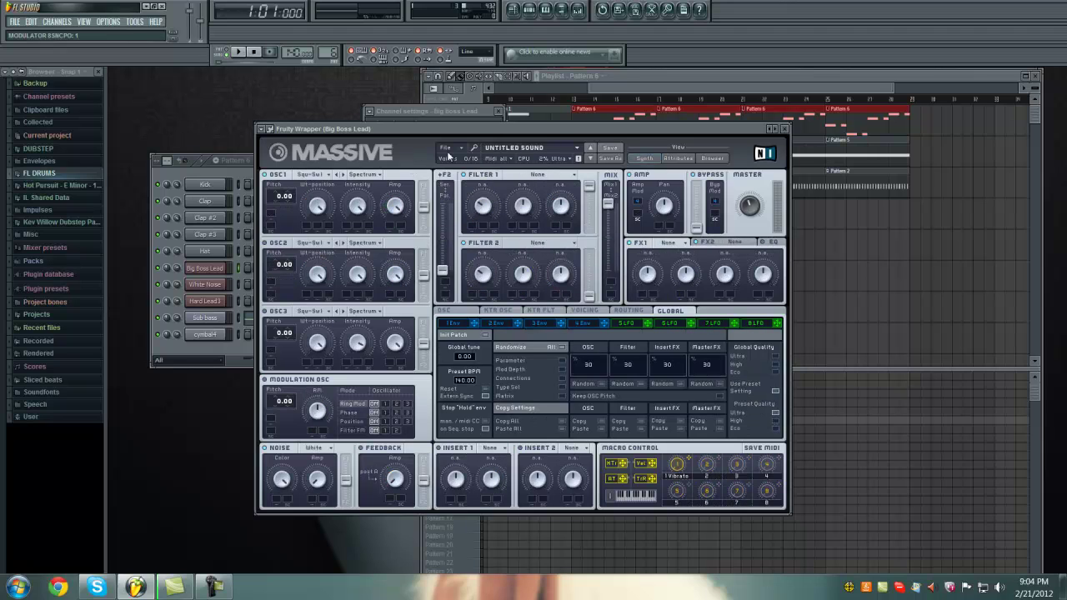
{"action": "left_click", "coordinate": [448, 148]}
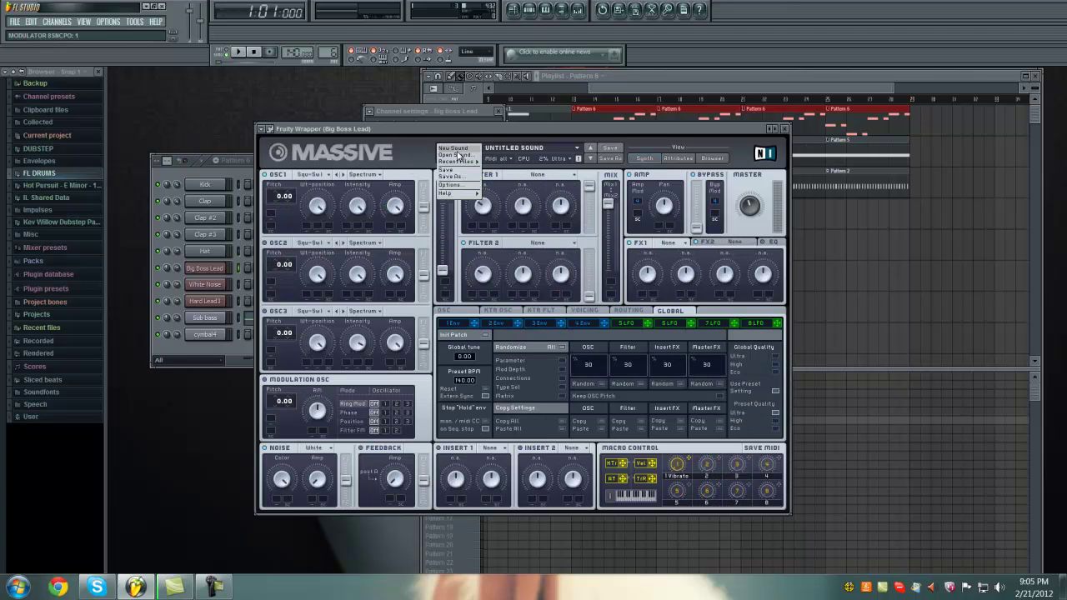
{"action": "left_click", "coordinate": [458, 156]}
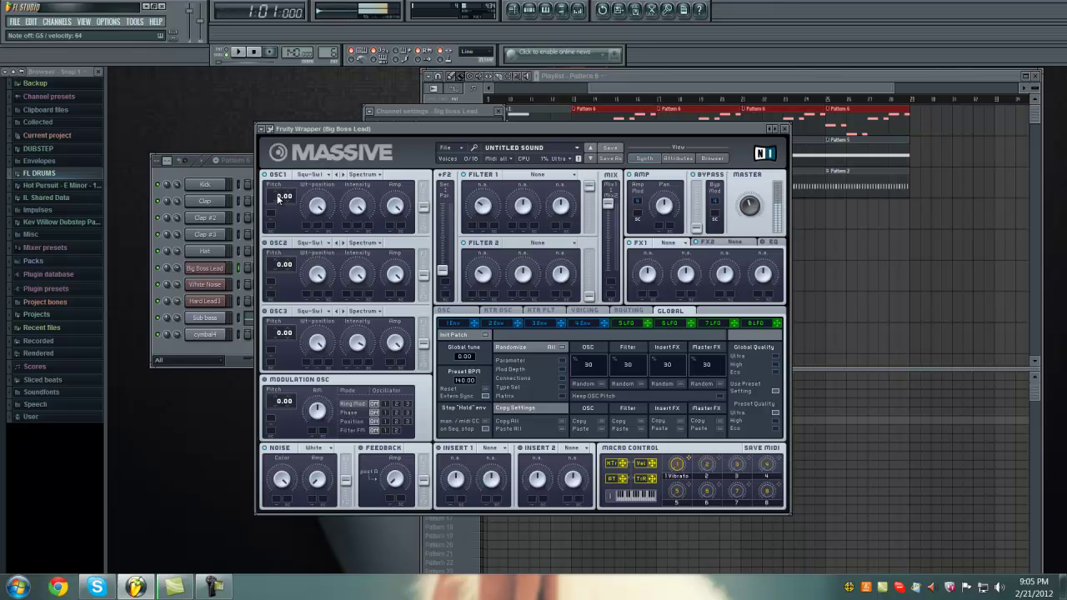
Set oscillator 1's pitch to -24.00 and route its output entirely to Filter 1.
{"action": "left_click_drag", "start_coordinate": [279, 198], "coordinate": [271, 225]}
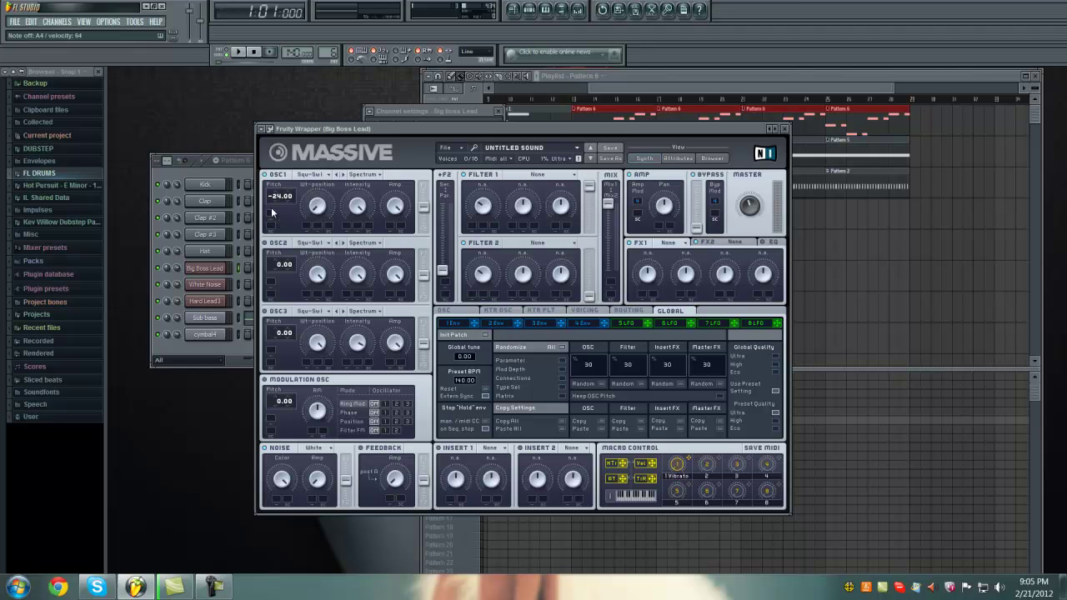
{"action": "left_click", "coordinate": [318, 206]}
{"action": "left_click_drag", "start_coordinate": [315, 213], "coordinate": [385, 478]}
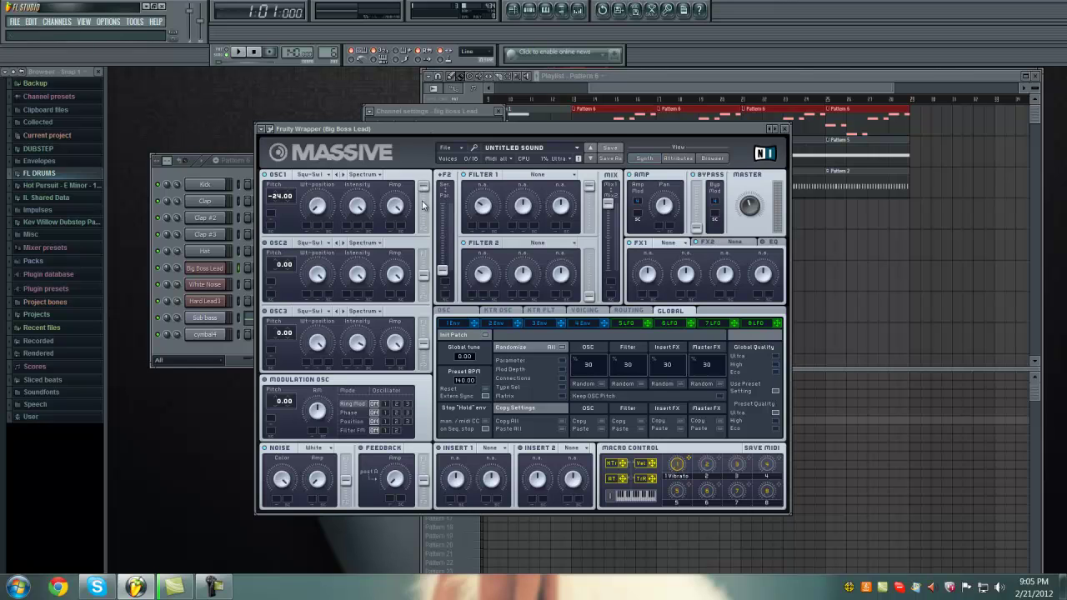
Set Filter 1's type to Daft and raise its cutoff slightly.
{"action": "left_click", "coordinate": [521, 177]}
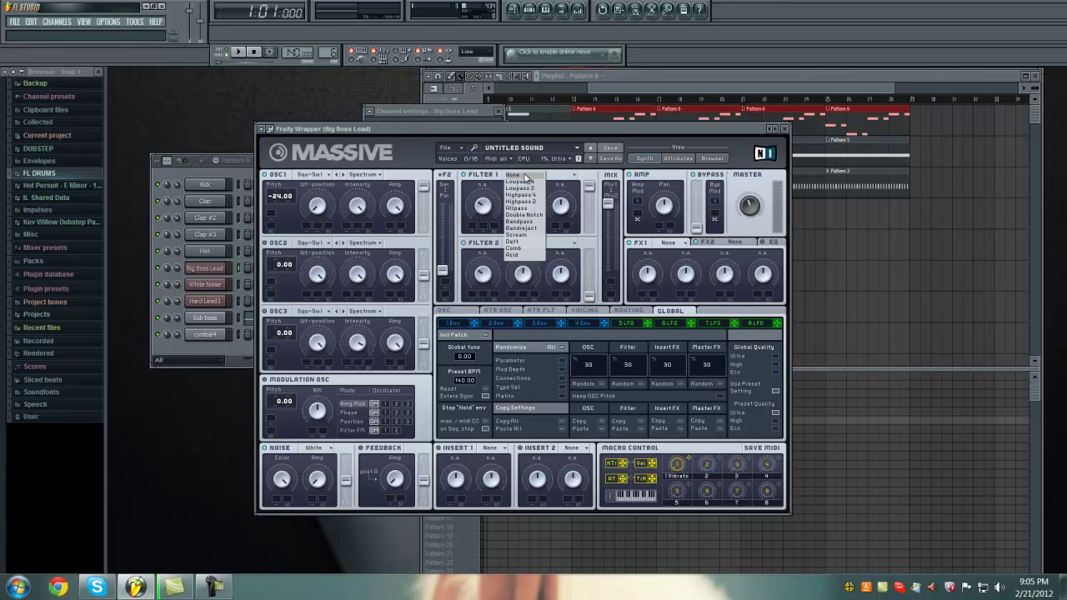
{"action": "left_click", "coordinate": [519, 243]}
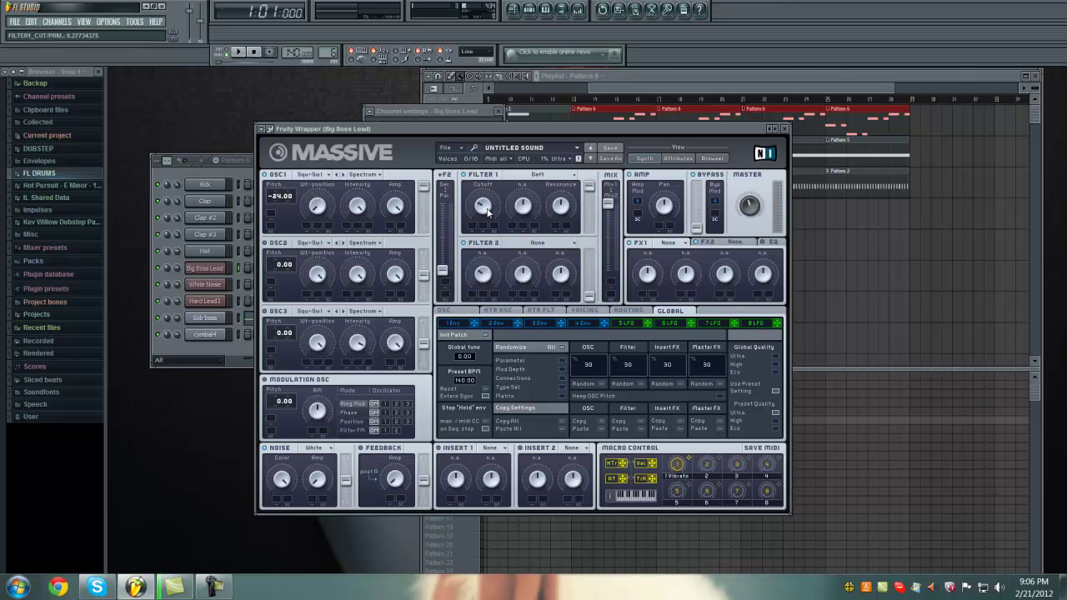
{"action": "left_click_drag", "start_coordinate": [488, 213], "coordinate": [504, 176]}
Sync LFO 5 to the tempo and set its ratio to 1/4.
{"action": "left_click", "coordinate": [624, 325]}
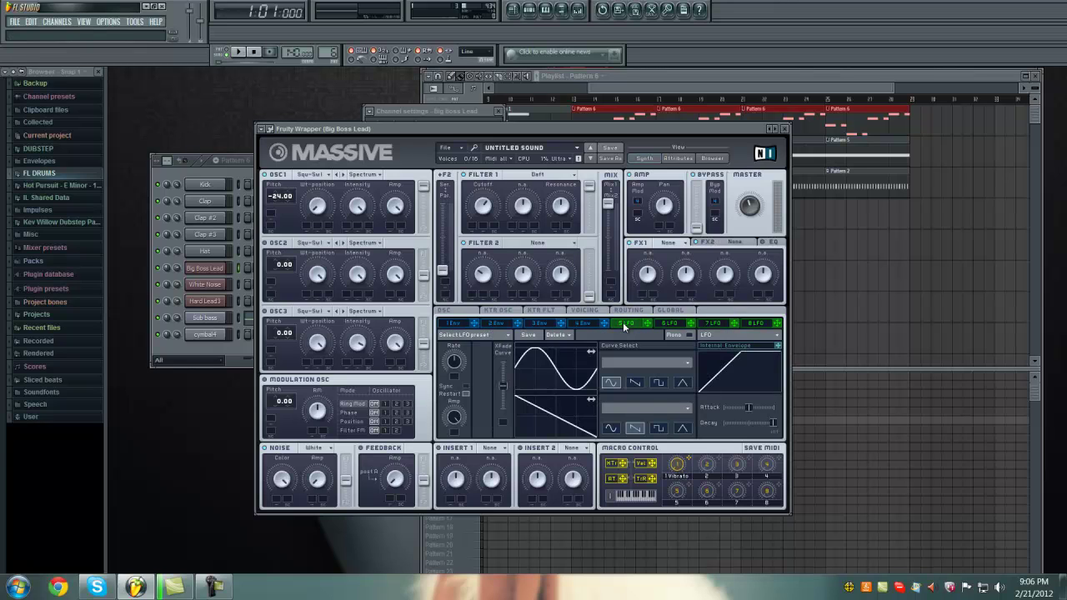
{"action": "left_click", "coordinate": [465, 389]}
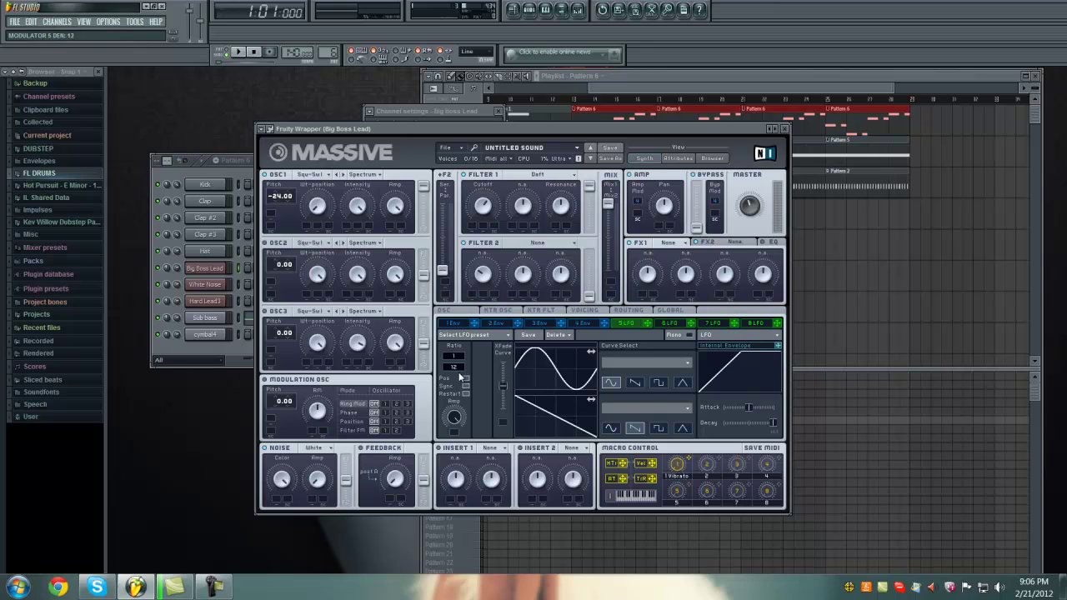
{"action": "scroll", "coordinate": [463, 375], "scroll_direction": "up", "scroll_amount": 4}
Choose Bending 1 as LFO 5's first curve and move the curve crossfade fully toward it.
{"action": "left_click", "coordinate": [641, 366]}
{"action": "left_click", "coordinate": [677, 348]}
{"action": "left_click", "coordinate": [656, 363]}
{"action": "left_click", "coordinate": [628, 419]}
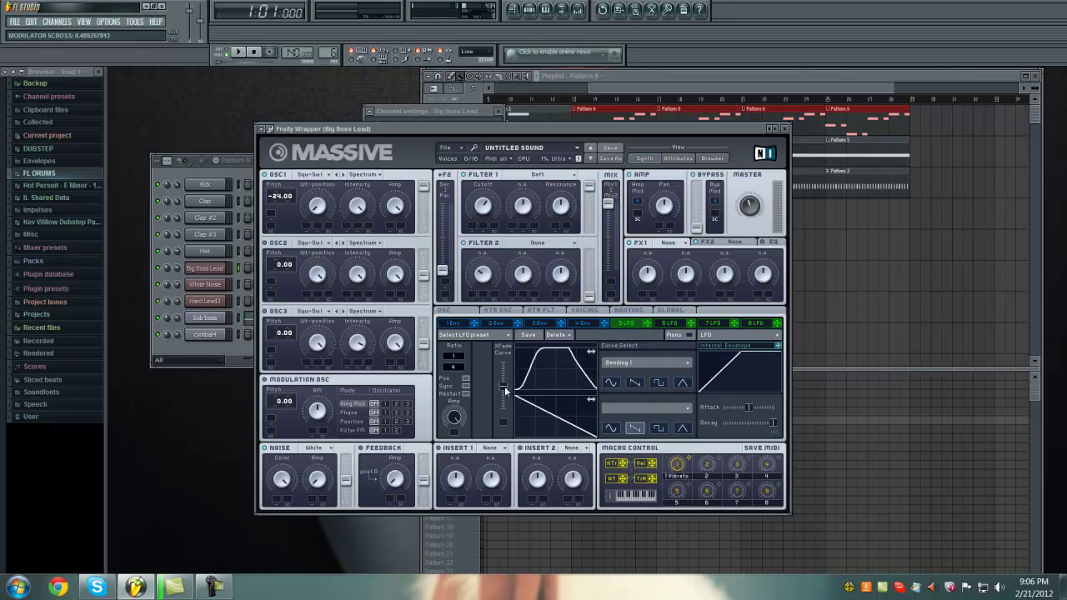
{"action": "left_click_drag", "start_coordinate": [504, 385], "coordinate": [503, 361]}
Assign LFO 5 as a modulator of Filter 1's cutoff and audition the sound.
{"action": "key", "text": "n"}
{"action": "left_click_drag", "start_coordinate": [647, 327], "coordinate": [480, 236]}
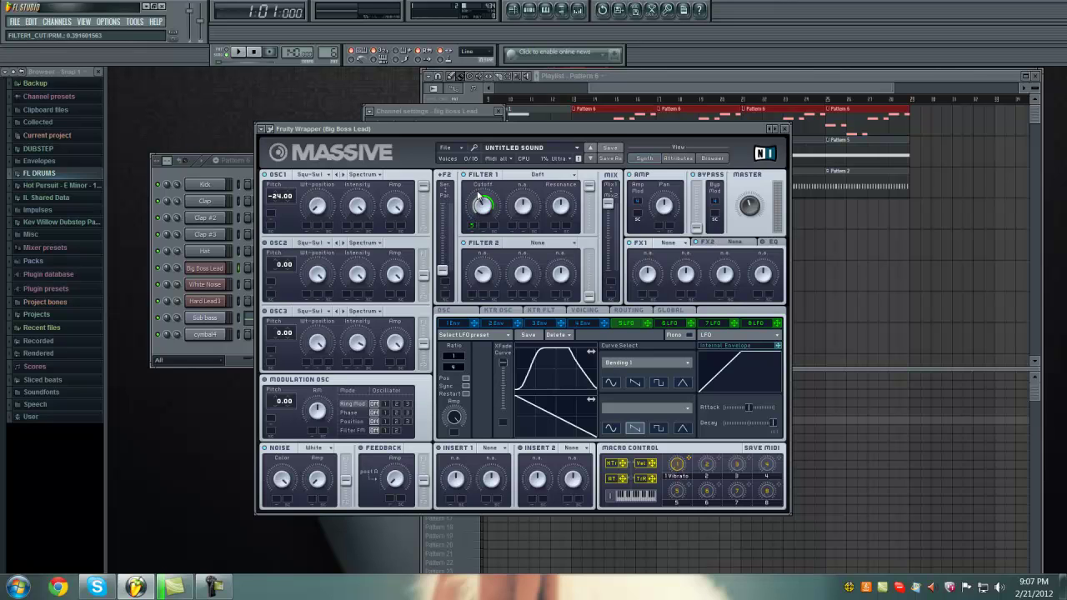
{"action": "key", "text": "n"}
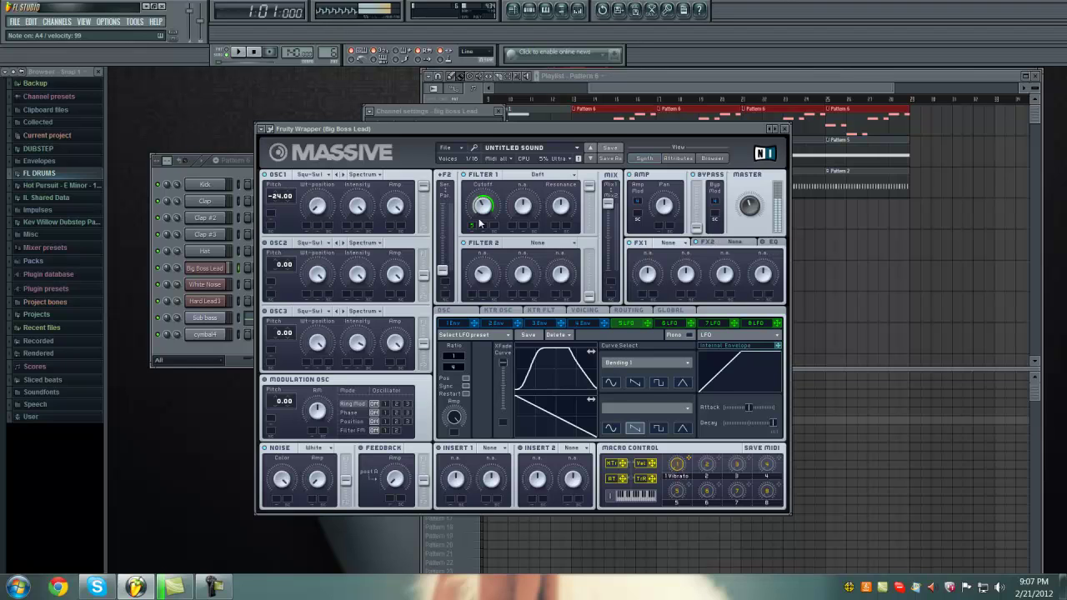
Bring LFO 5's curve crossfade back to about the middle while auditioning the sound.
{"action": "left_click_drag", "start_coordinate": [507, 369], "coordinate": [509, 383]}
{"action": "key", "text": "n"}
{"action": "mouse_move", "coordinate": [502, 382]}
{"action": "left_mouse_down"}
{"action": "mouse_move", "coordinate": [503, 369]}
{"action": "mouse_move", "coordinate": [503, 384]}
{"action": "left_mouse_up"}
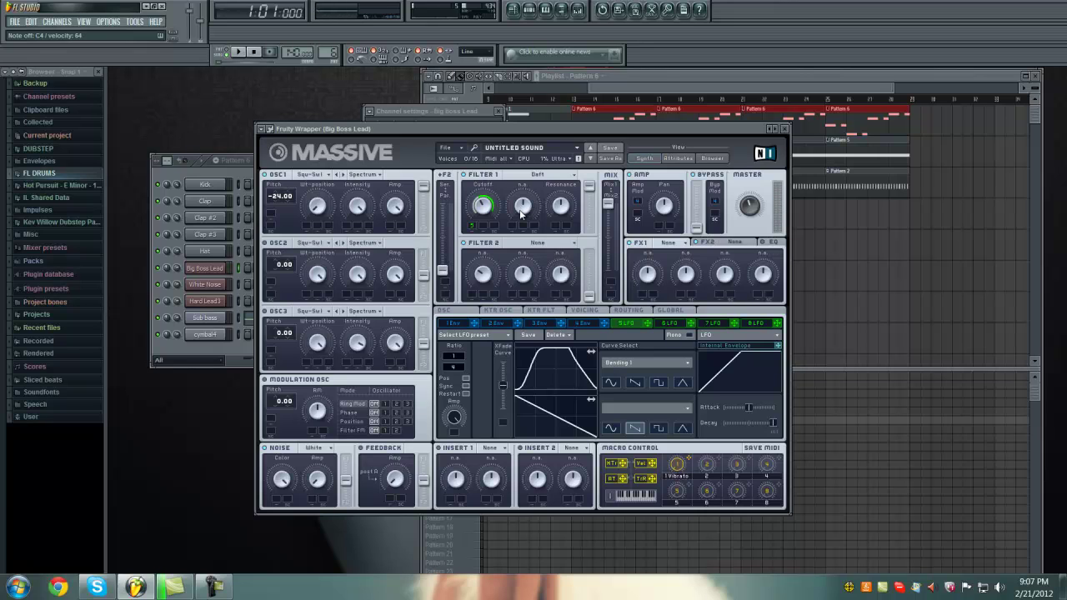
Close the Massive plugin window and its channel settings window.
{"action": "left_click", "coordinate": [457, 148]}
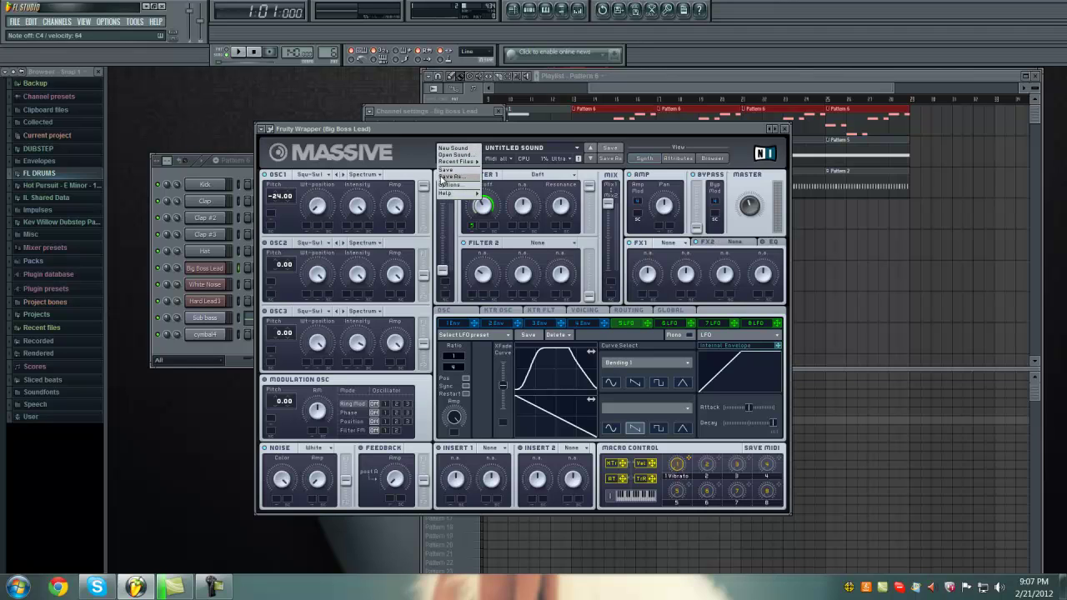
{"action": "left_click", "coordinate": [406, 154]}
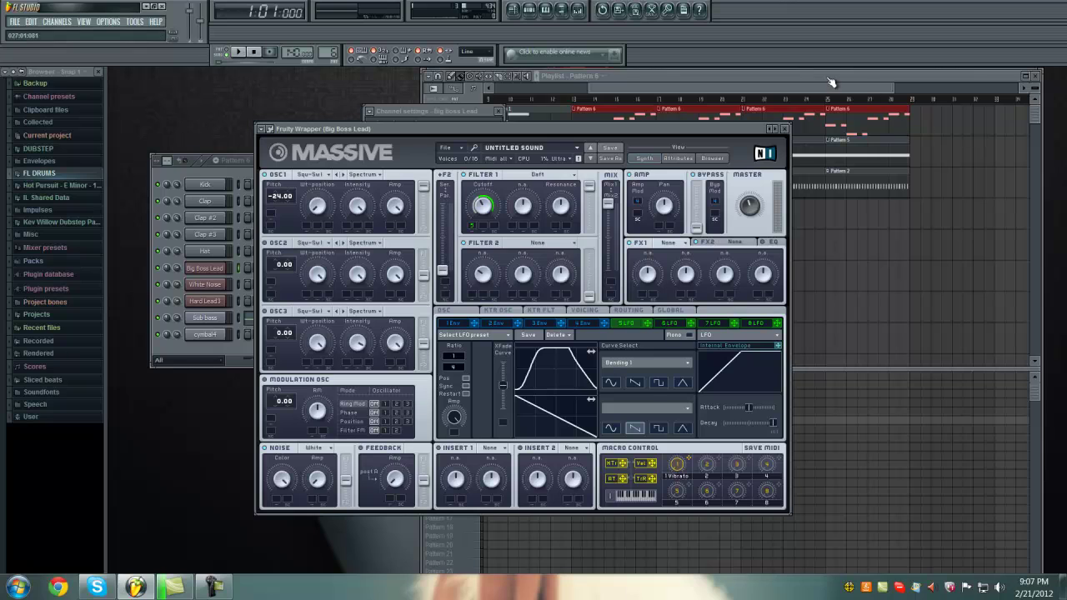
{"action": "left_click", "coordinate": [789, 131]}
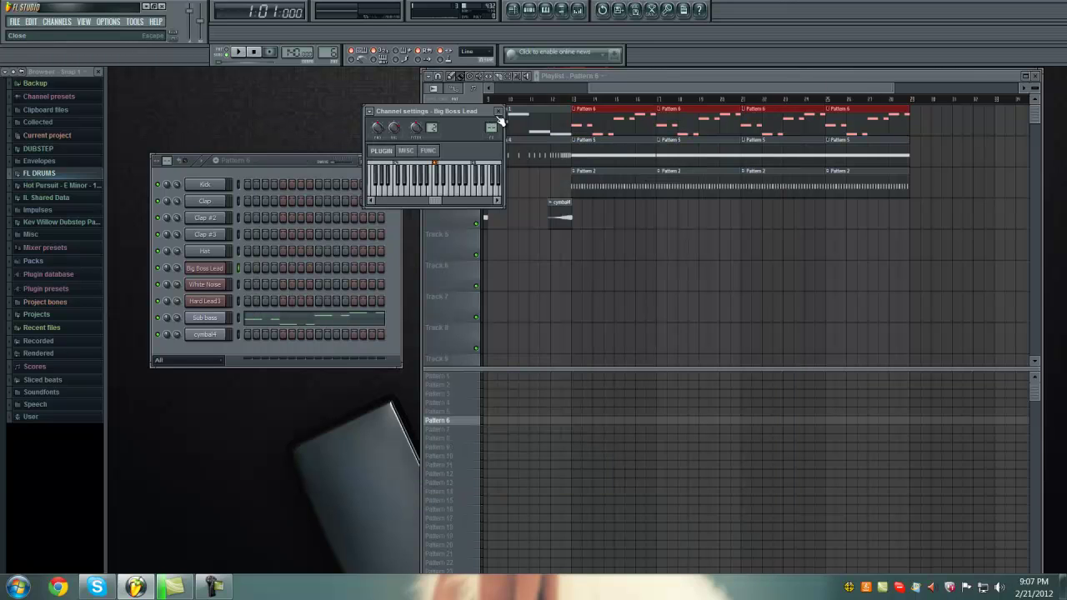
{"action": "left_click", "coordinate": [496, 112]}
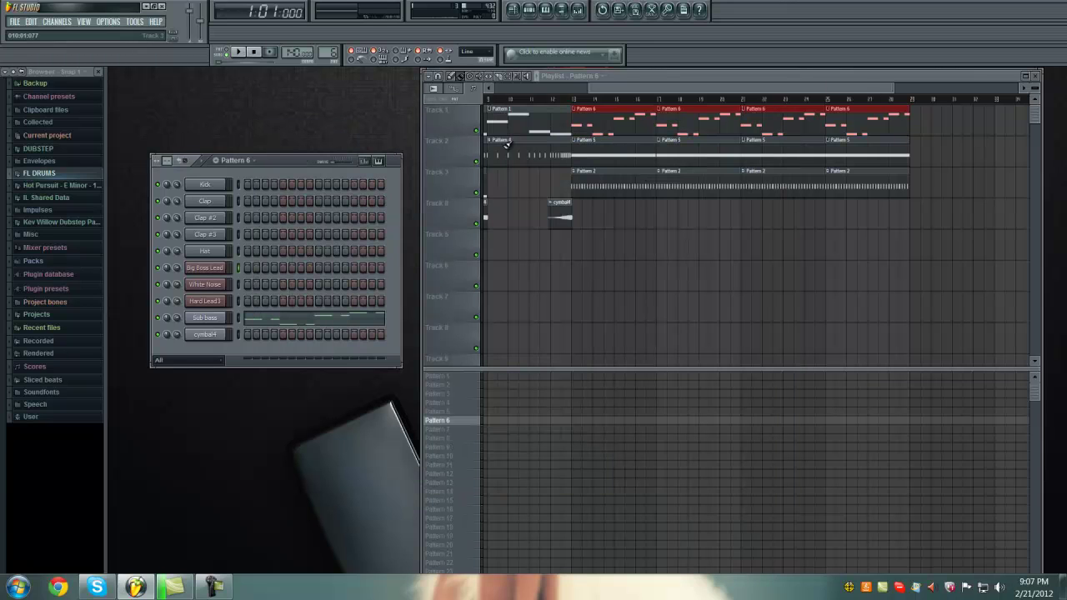
{"action": "left_click", "coordinate": [239, 161]}
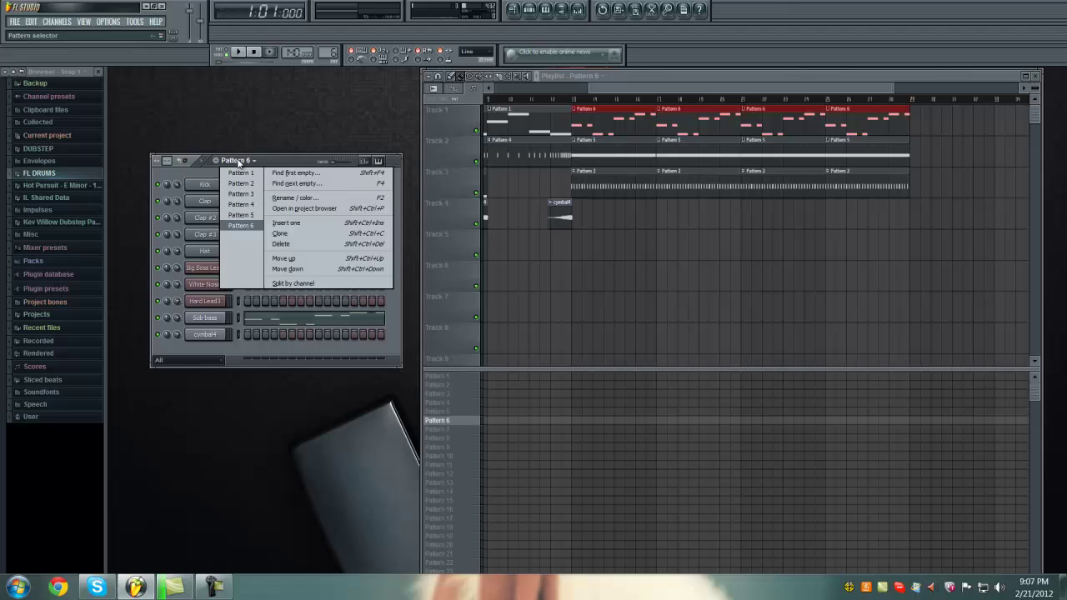
{"action": "left_click", "coordinate": [290, 173]}
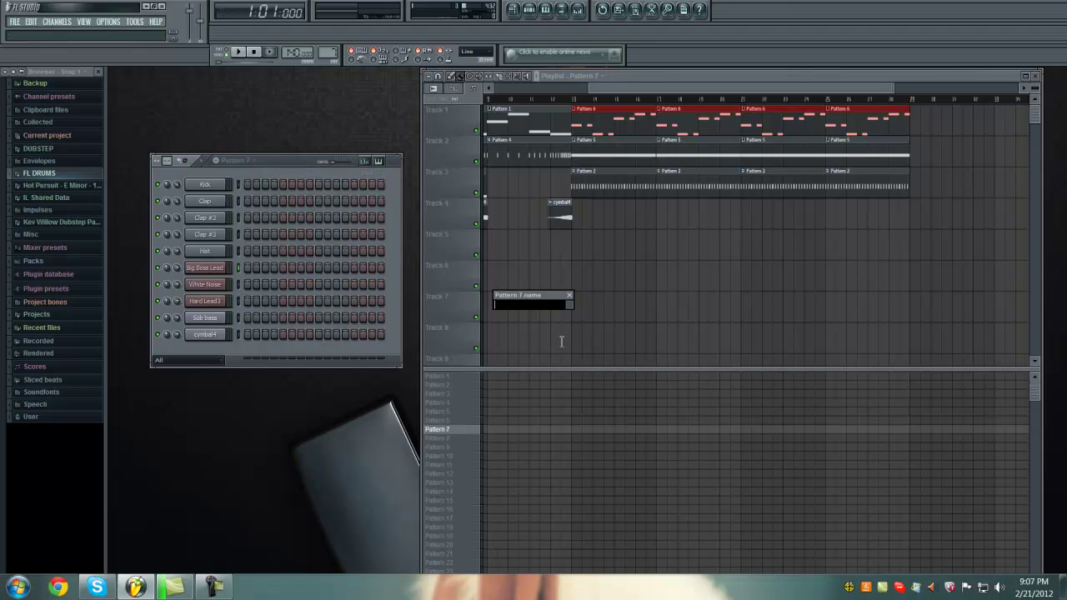
{"action": "left_click", "coordinate": [570, 295]}
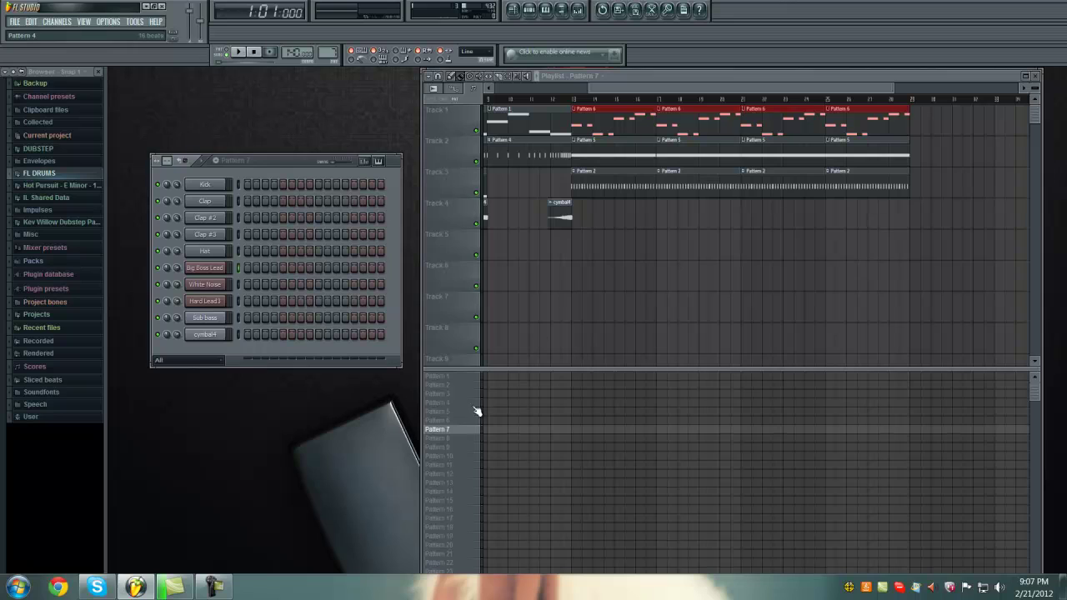
Copy all the Sub bass notes from Pattern 6's piano roll and close the piano roll.
{"action": "left_click", "coordinate": [234, 163]}
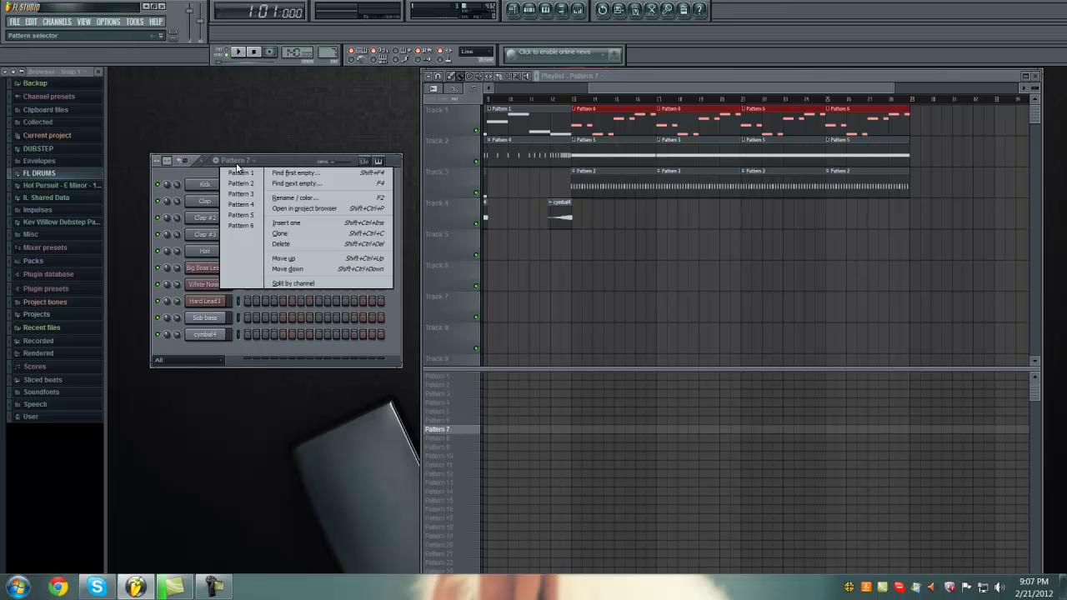
{"action": "left_click", "coordinate": [244, 225]}
{"action": "right_click", "coordinate": [216, 328]}
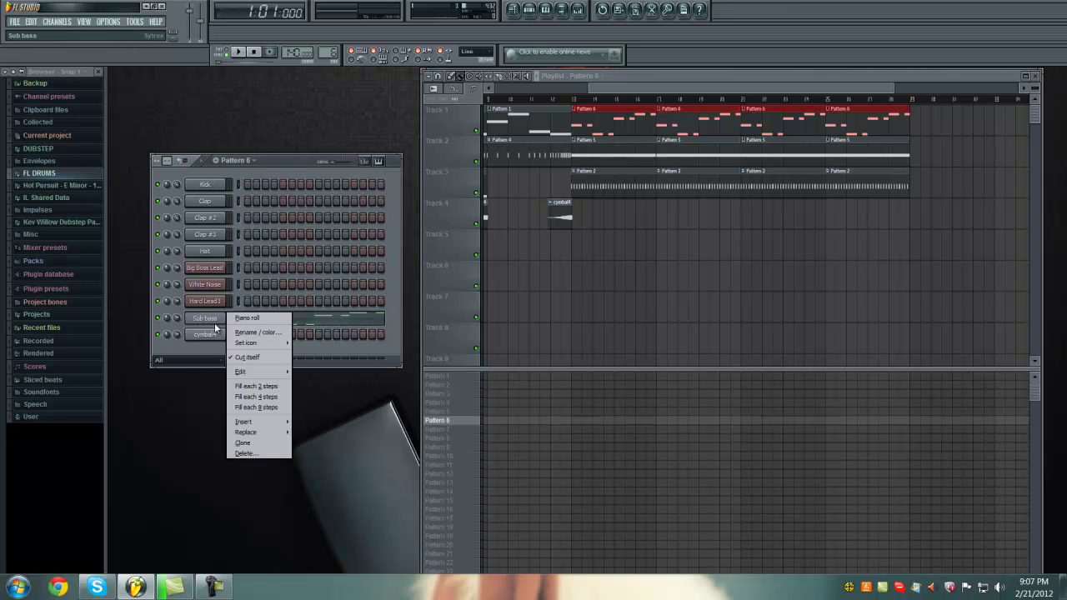
{"action": "left_click", "coordinate": [272, 321]}
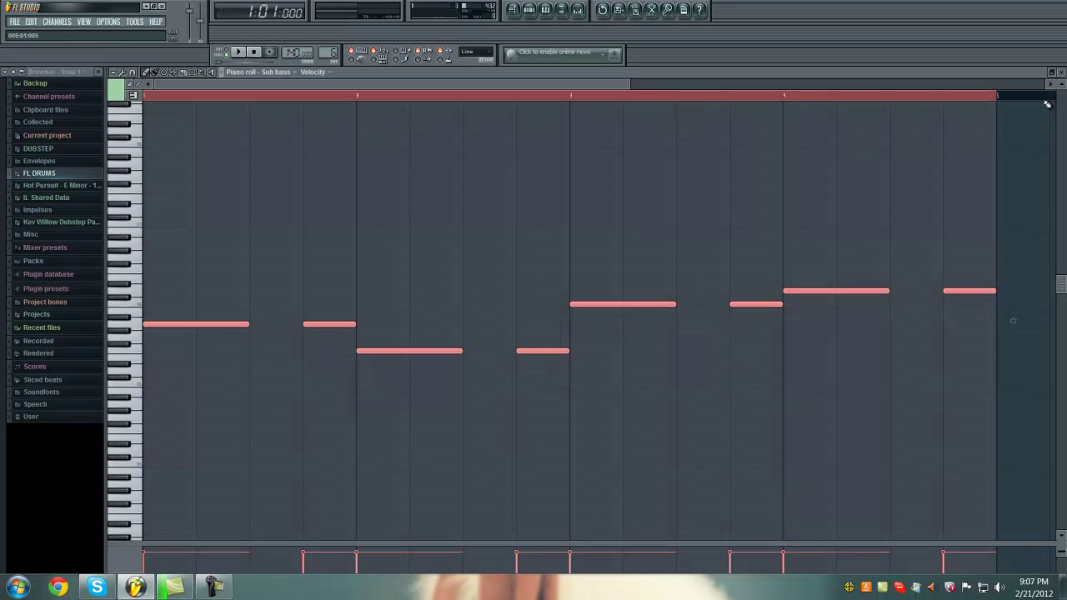
{"action": "left_click", "coordinate": [1062, 73]}
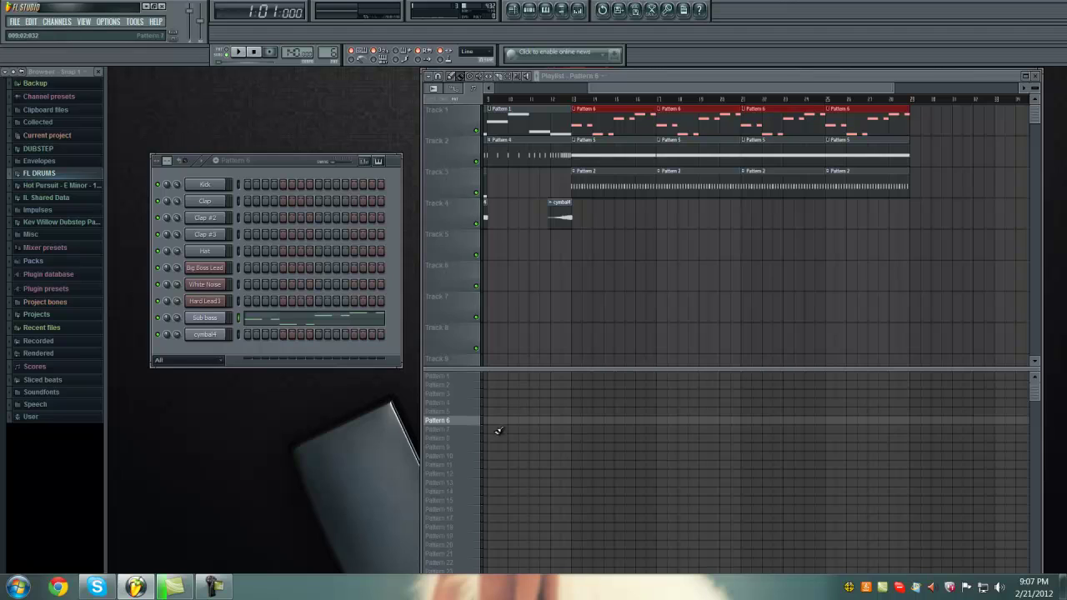
Switch to Pattern 7 and rename the Big Boss Lead channel as Wub.
{"action": "left_click", "coordinate": [461, 430]}
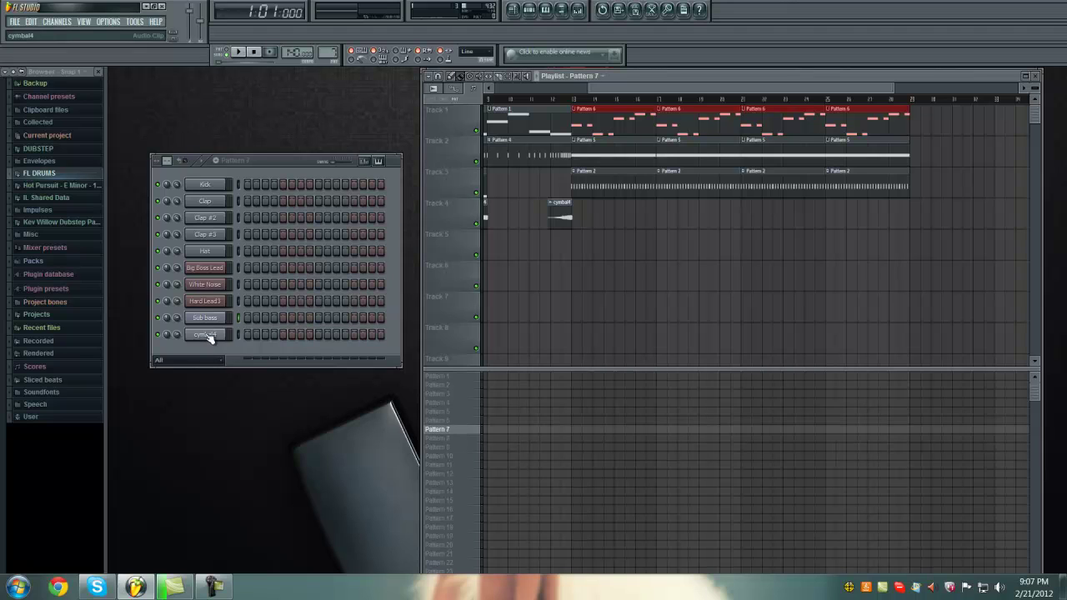
{"action": "right_click", "coordinate": [222, 265]}
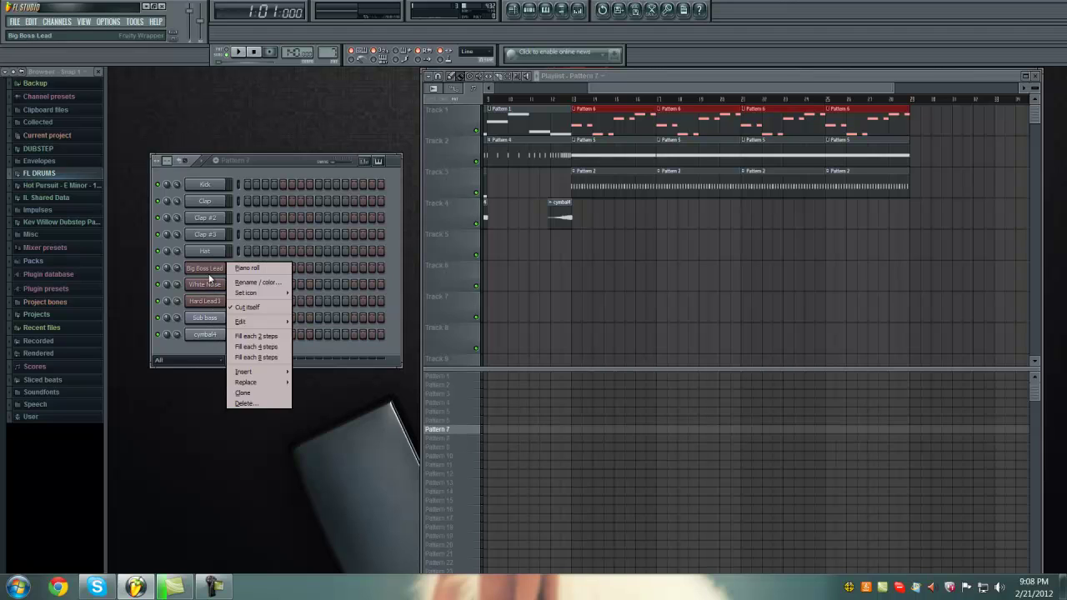
{"action": "left_click", "coordinate": [253, 281]}
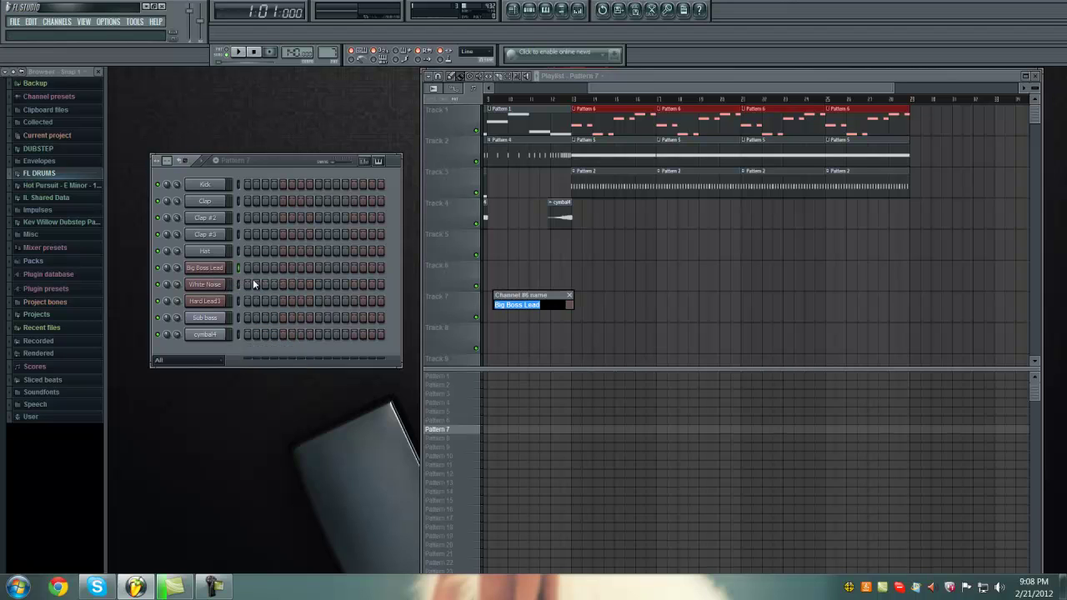
{"action": "type", "text": "Wob"}
{"action": "key", "text": "Return"}
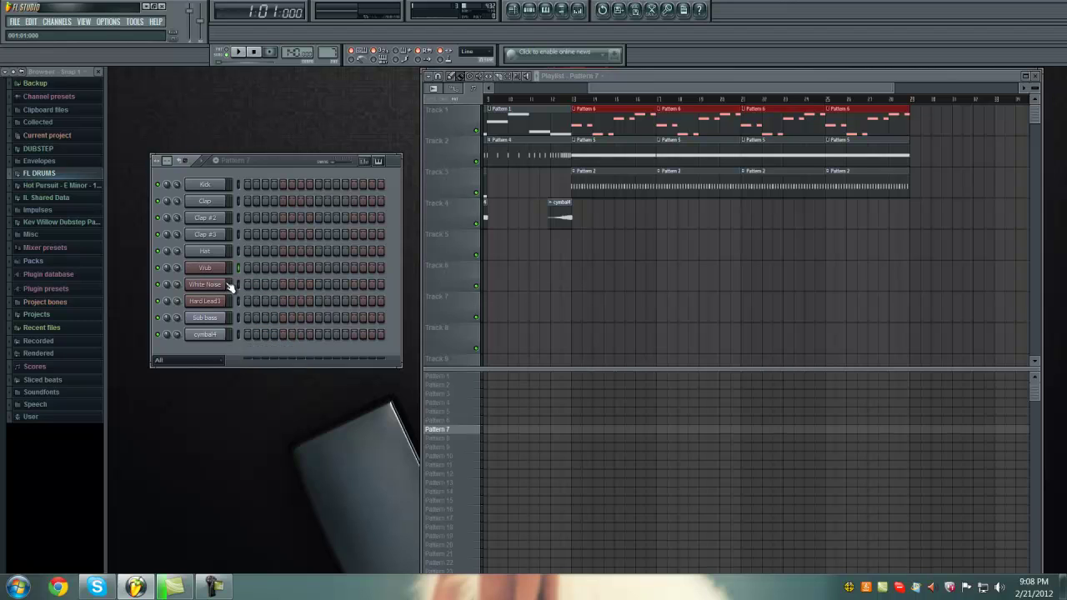
Paste the copied Sub bass notes into the Wub channel's piano roll in Pattern 7.
{"action": "right_click", "coordinate": [197, 268]}
{"action": "left_click", "coordinate": [240, 268]}
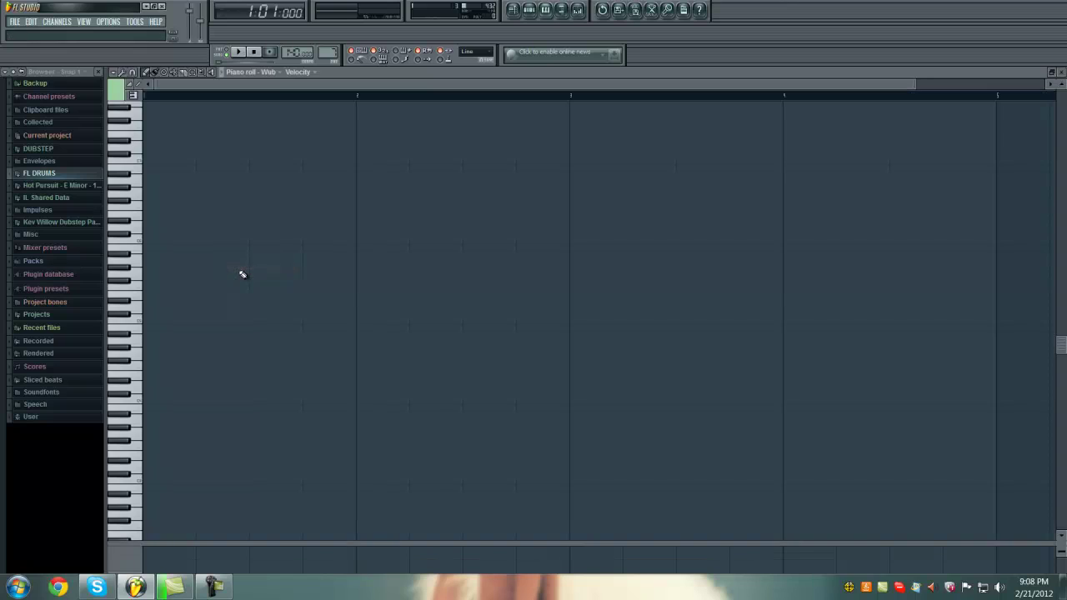
{"action": "key", "text": "ctrl+v"}
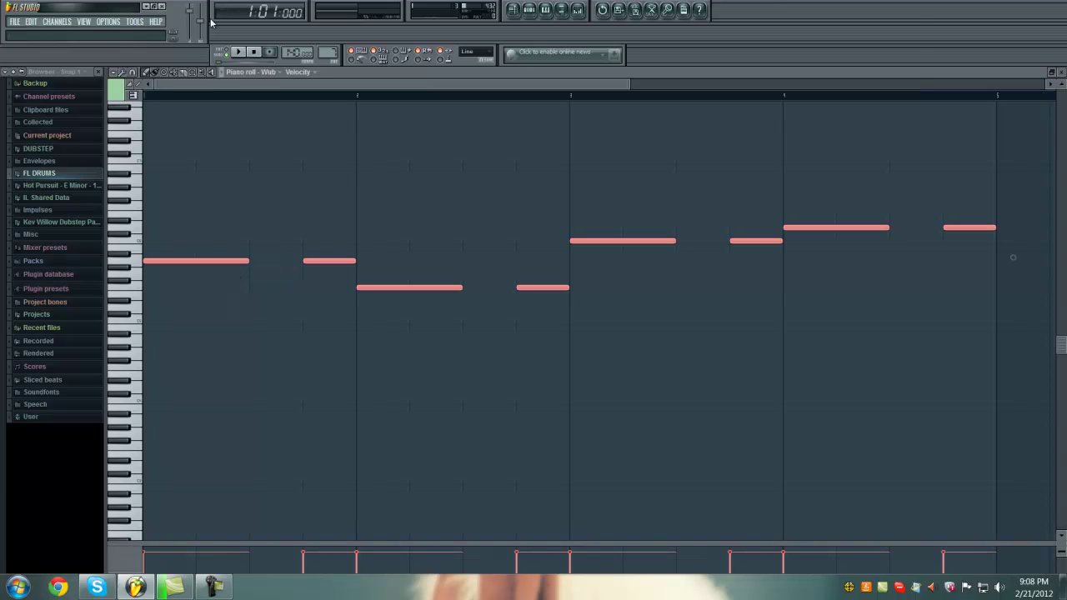
Preview the pasted Wub notes and move all of them down one octave in the piano roll.
{"action": "left_click", "coordinate": [237, 52]}
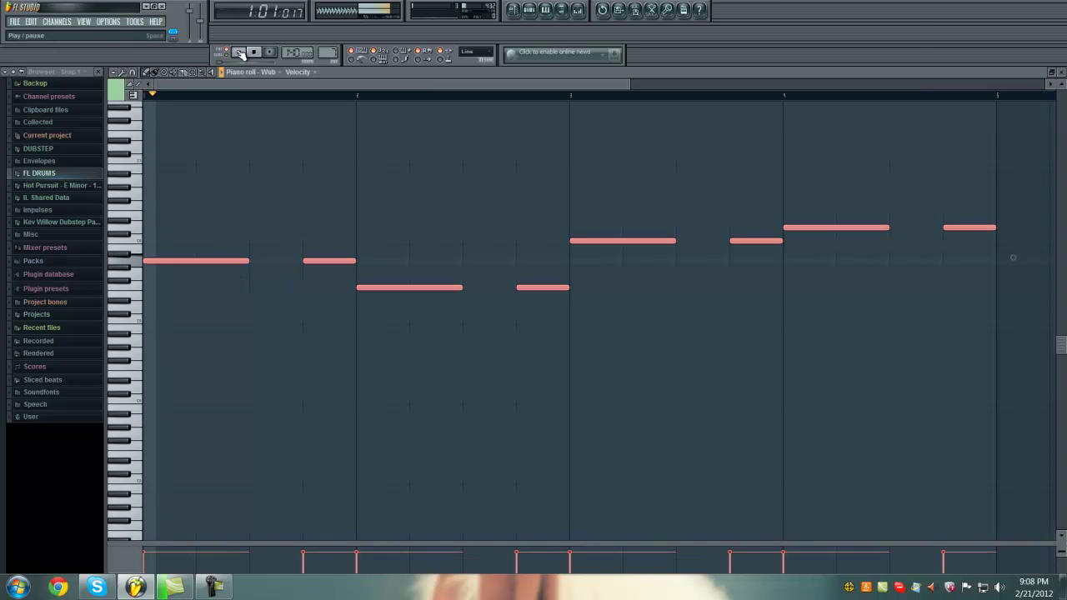
{"action": "left_click", "coordinate": [252, 52]}
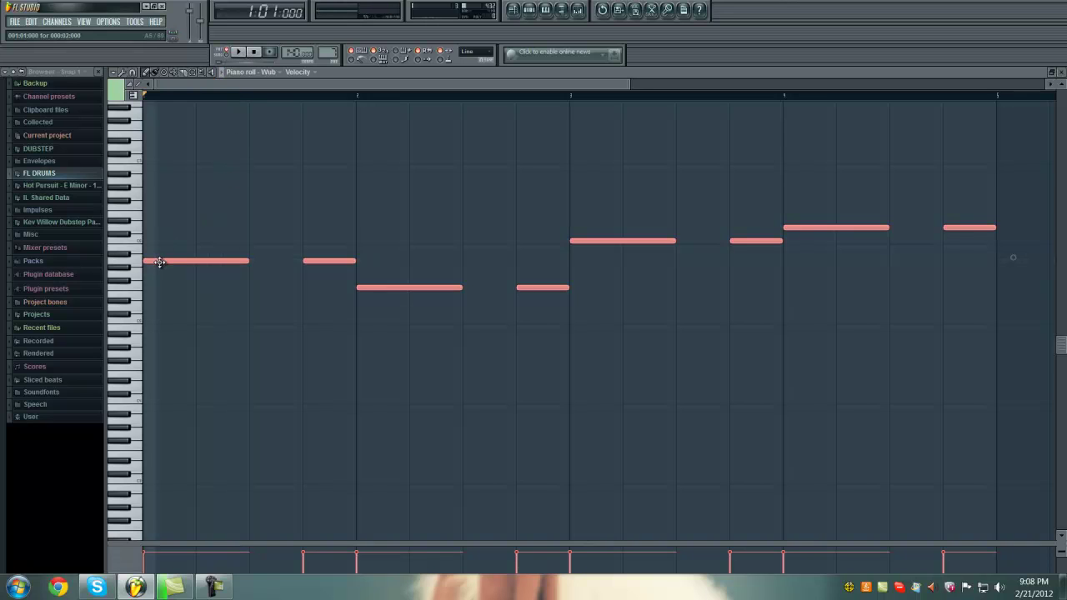
{"action": "key", "text": "ctrl+a"}
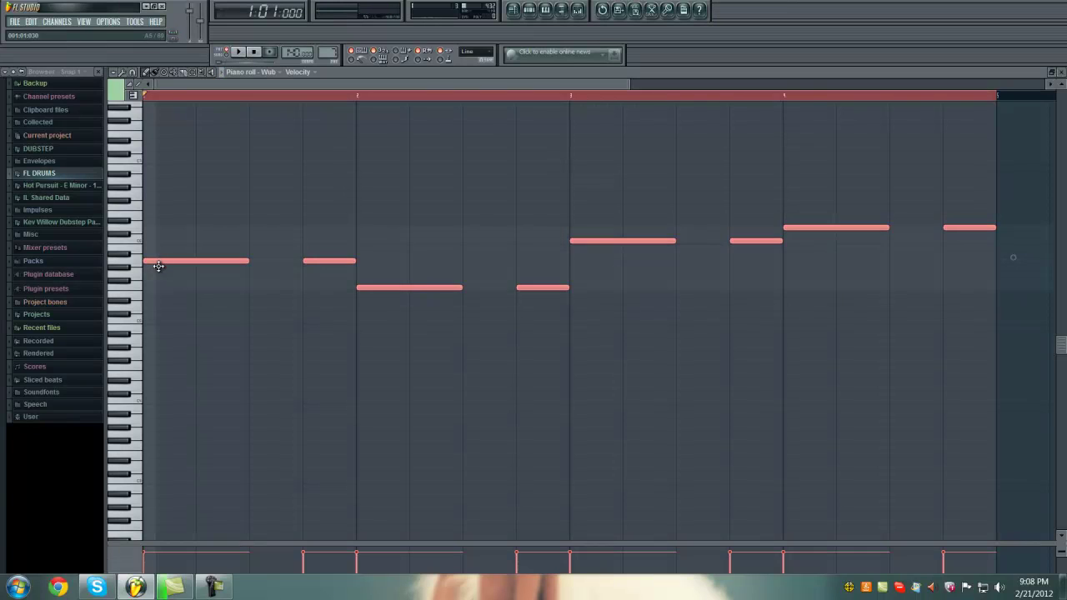
{"action": "left_click_drag", "start_coordinate": [158, 265], "coordinate": [149, 422]}
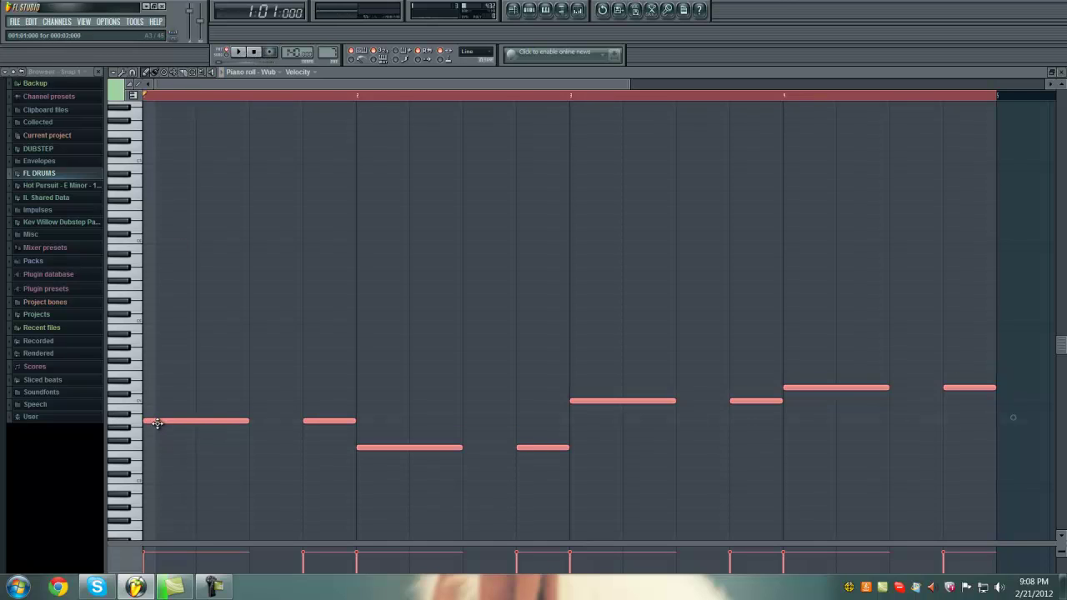
{"action": "left_click_drag", "start_coordinate": [157, 422], "coordinate": [152, 342]}
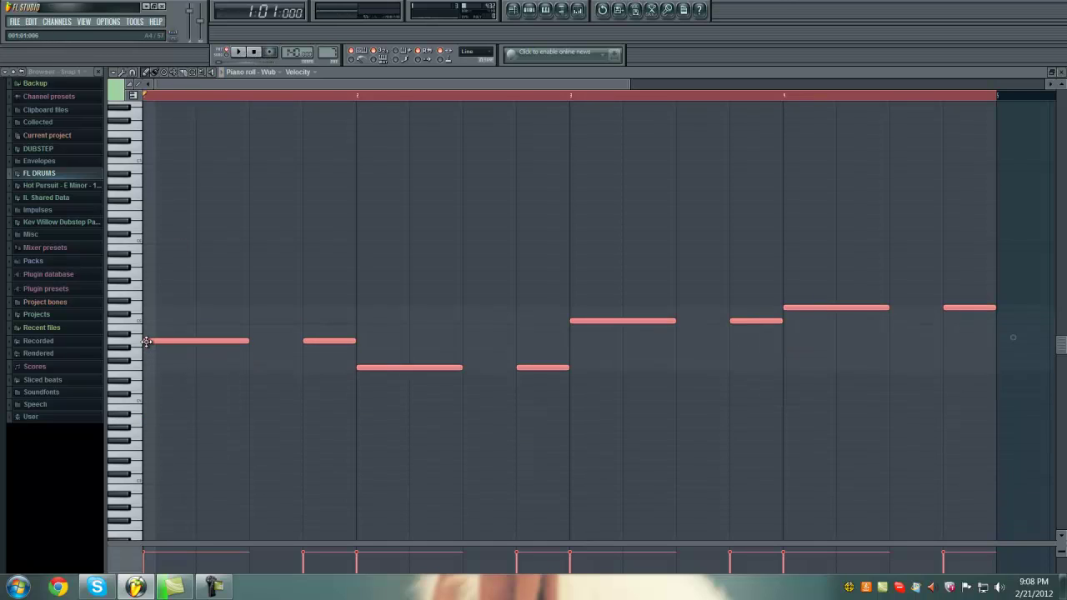
Play back Pattern 7 to check the lowered Wub notes, close the piano roll and stop playback.
{"action": "left_click", "coordinate": [240, 52]}
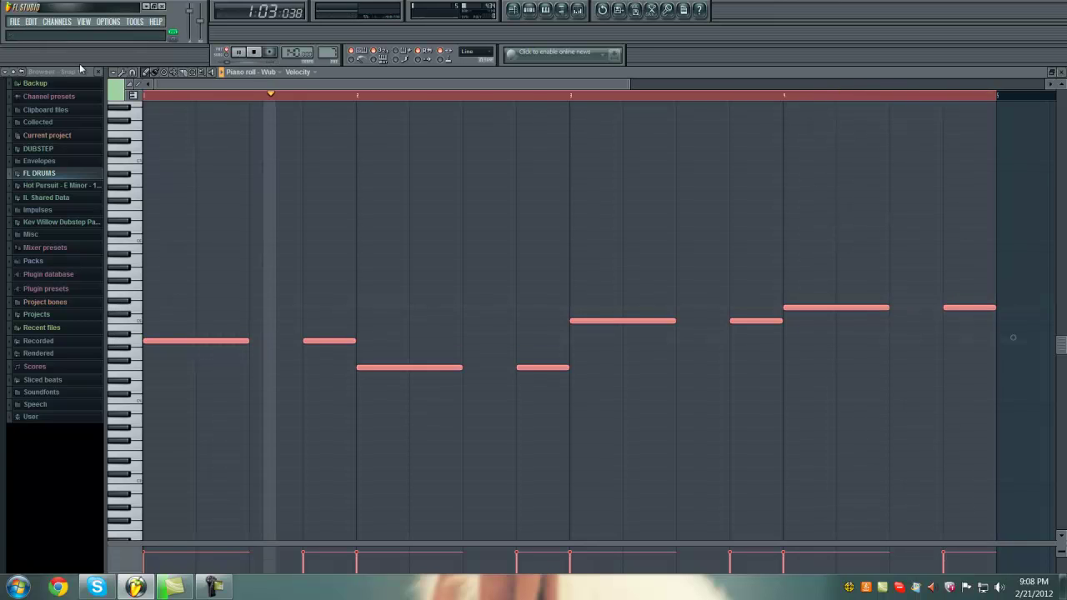
{"action": "left_click", "coordinate": [1062, 73]}
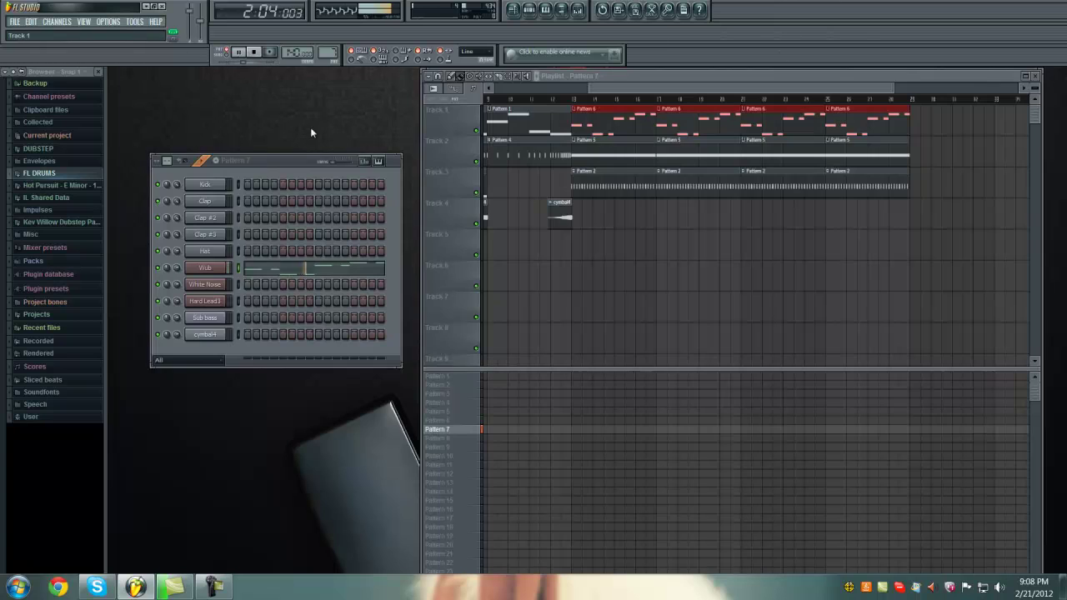
{"action": "left_click", "coordinate": [254, 53]}
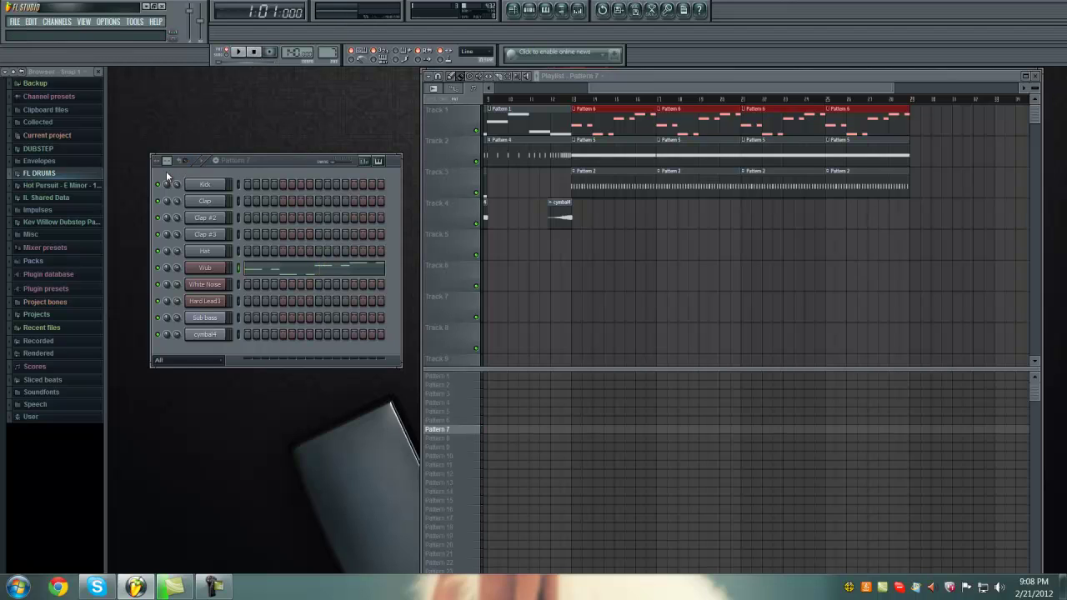
Clone the Wub channel, set the clone's LFO 5 ratio denominator to 8 in Massive, and close its windows.
{"action": "right_click", "coordinate": [213, 273]}
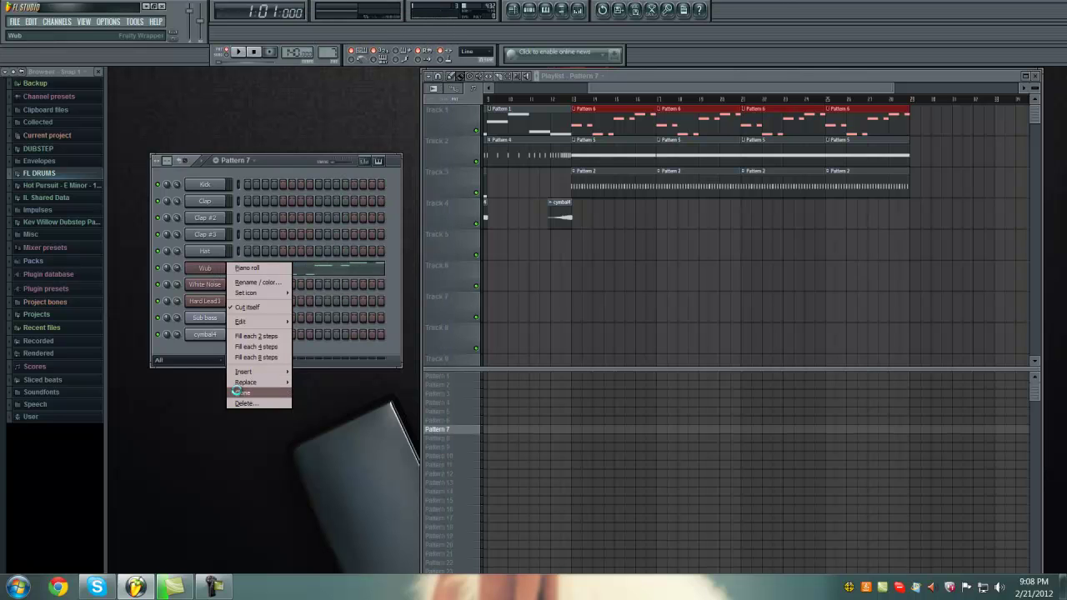
{"action": "left_click", "coordinate": [240, 393]}
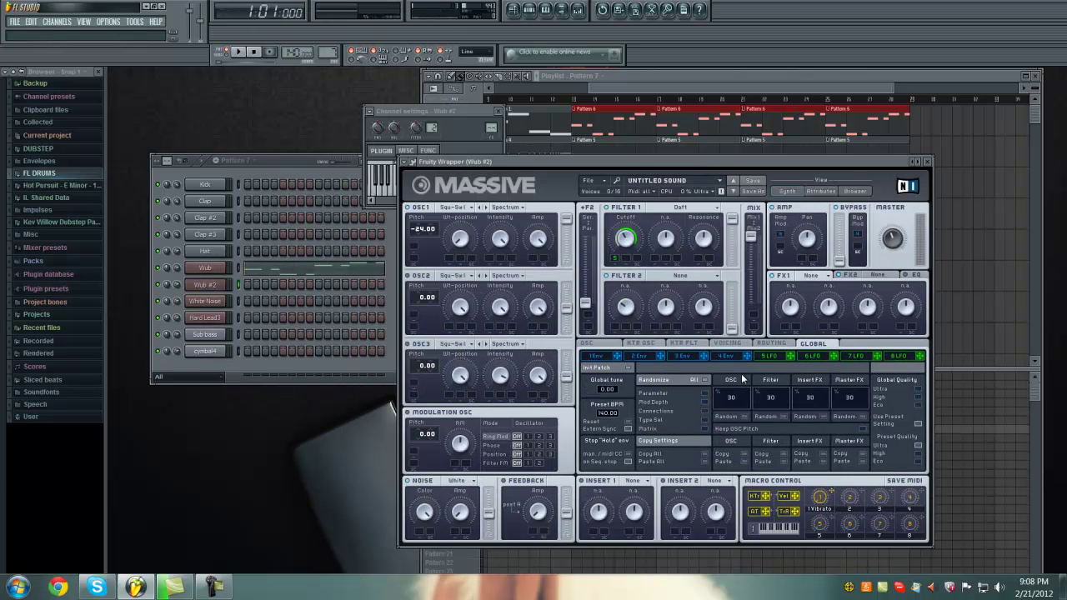
{"action": "left_click", "coordinate": [767, 357]}
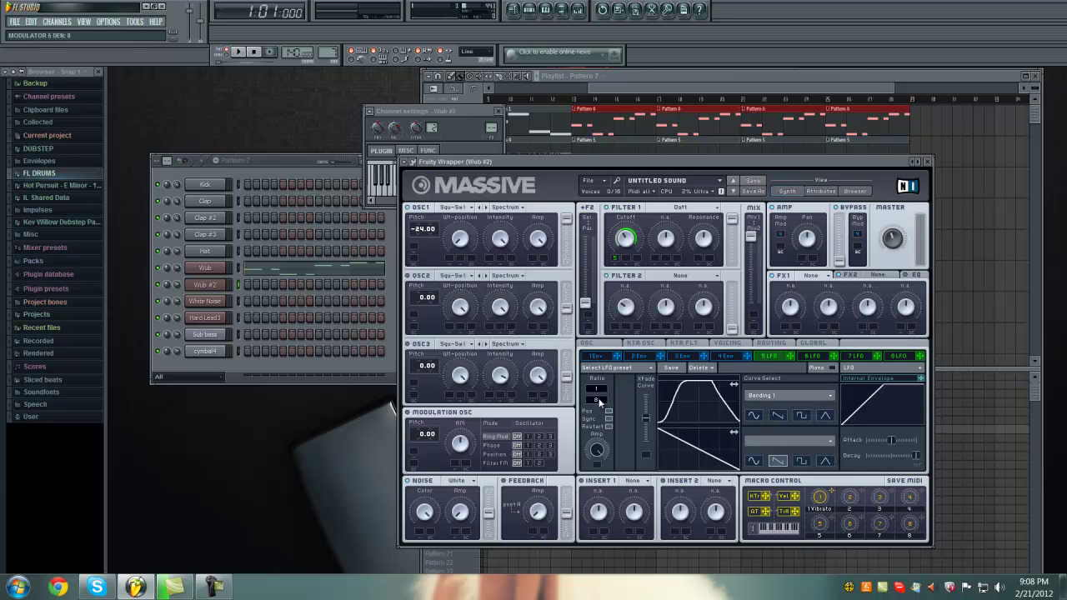
{"action": "left_click", "coordinate": [928, 162]}
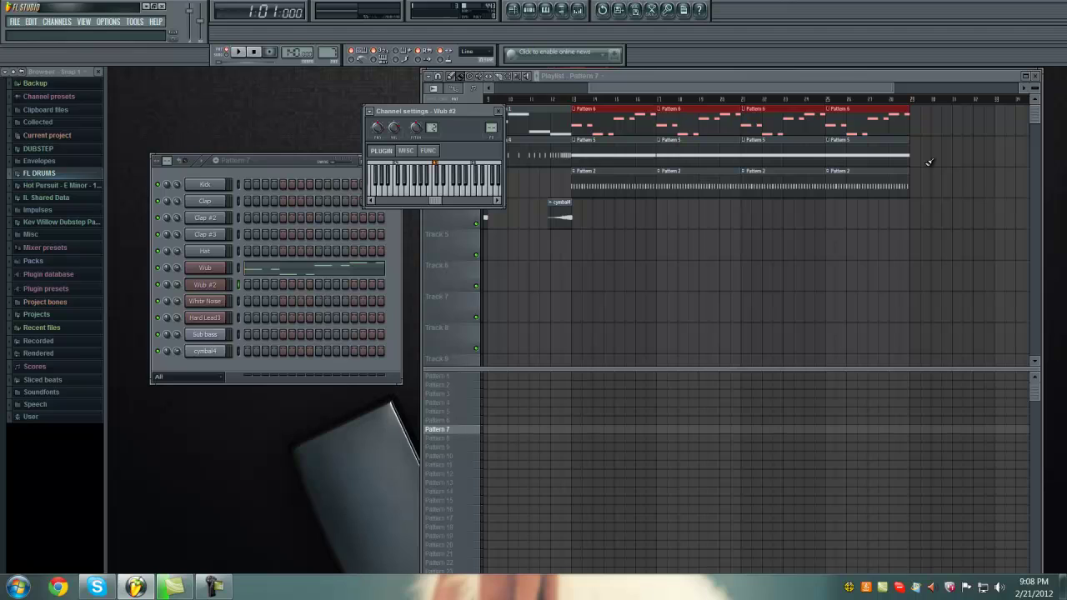
{"action": "left_click", "coordinate": [503, 115]}
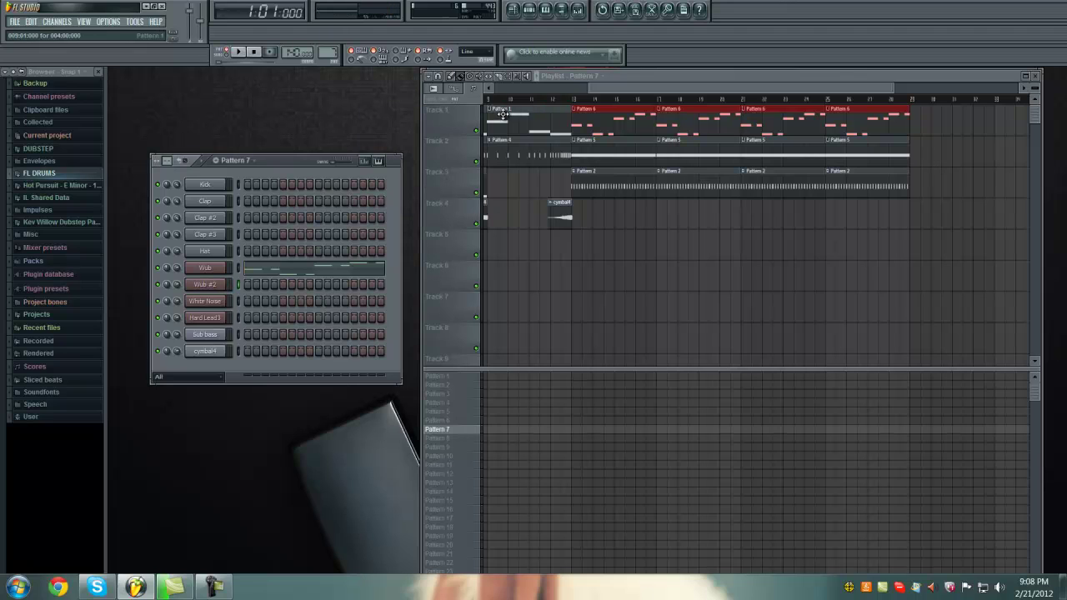
Delete the short note at the end of each bar in the Wub channel's piano roll and close it.
{"action": "right_click", "coordinate": [227, 267]}
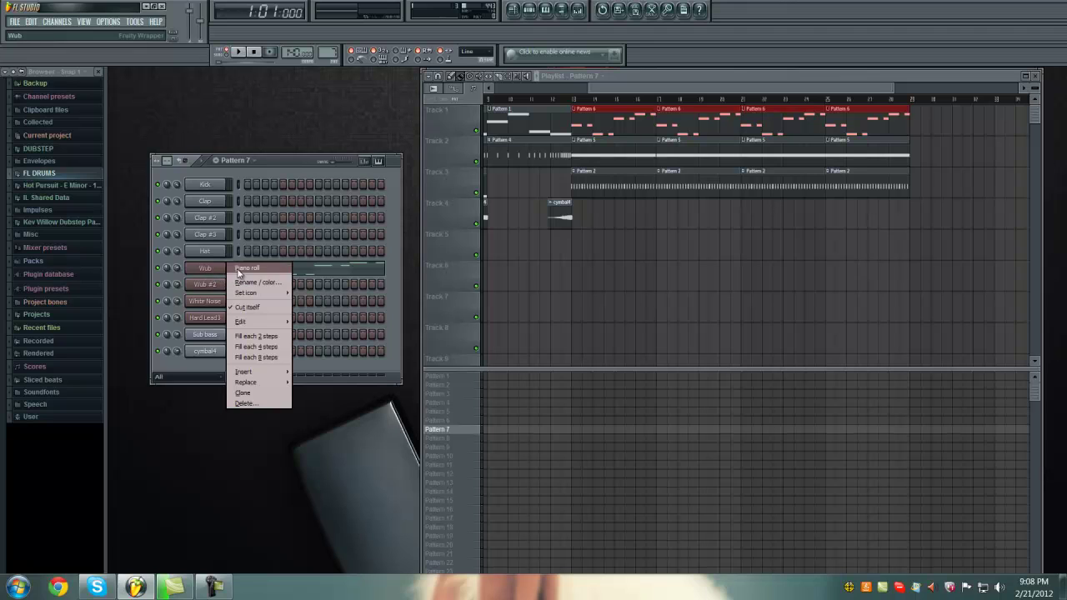
{"action": "left_click", "coordinate": [238, 268]}
{"action": "right_click", "coordinate": [329, 325]}
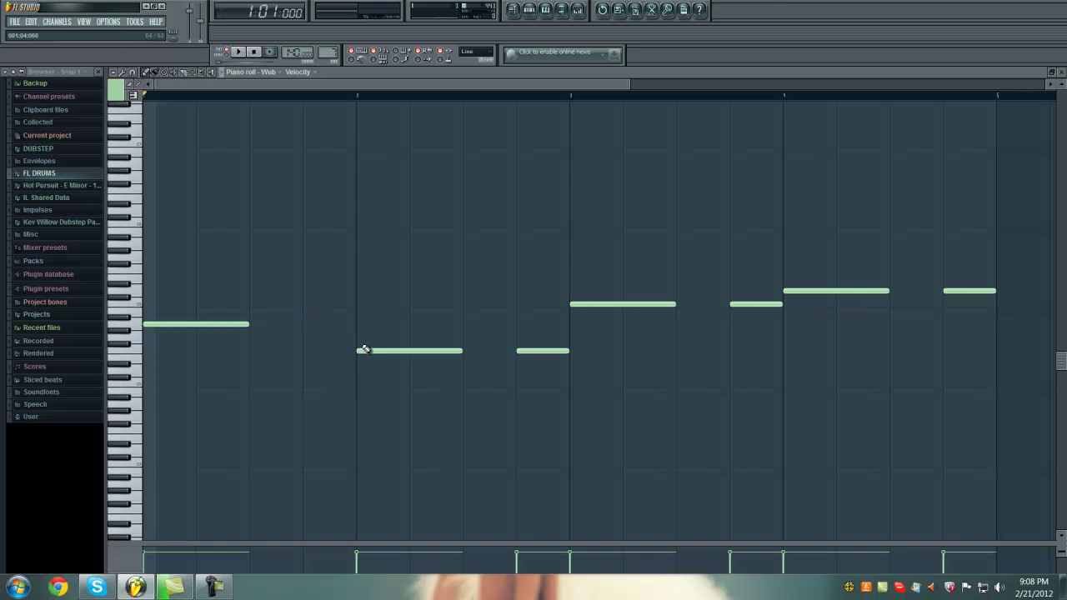
{"action": "right_click", "coordinate": [551, 350]}
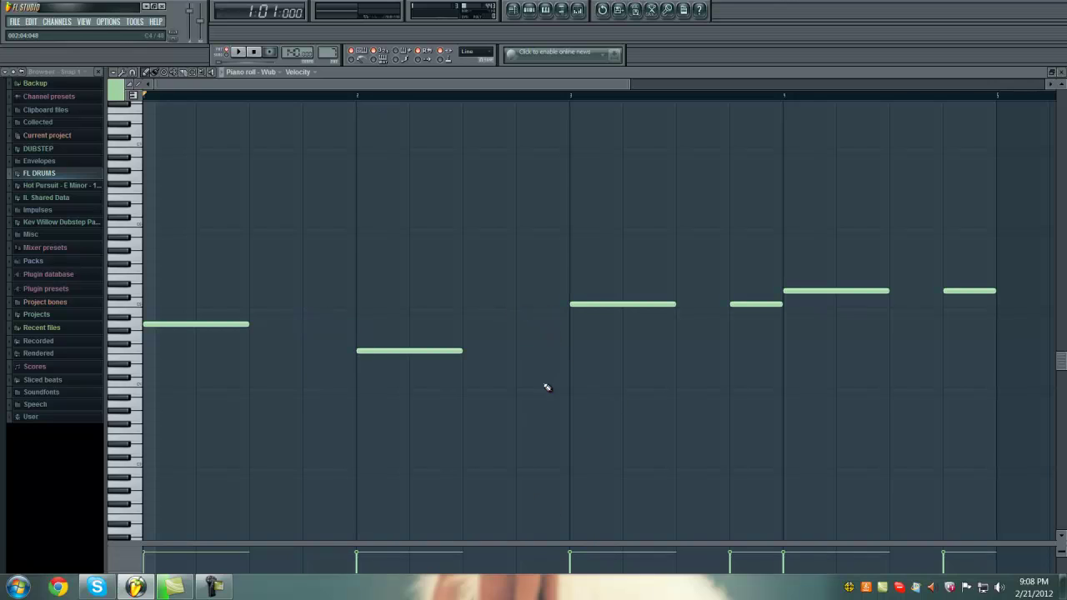
{"action": "right_click", "coordinate": [750, 304]}
{"action": "right_click", "coordinate": [961, 291]}
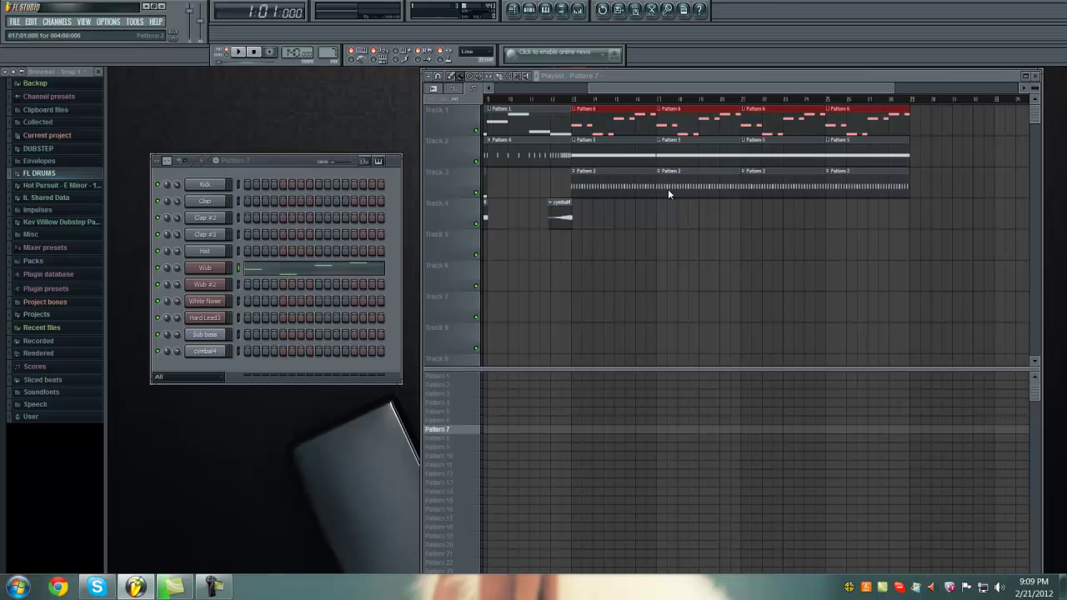
{"action": "left_click", "coordinate": [1060, 72]}
Paste the copied Sub bass notes into the Wub #2 piano roll and delete the long note in each bar.
{"action": "right_click", "coordinate": [202, 270]}
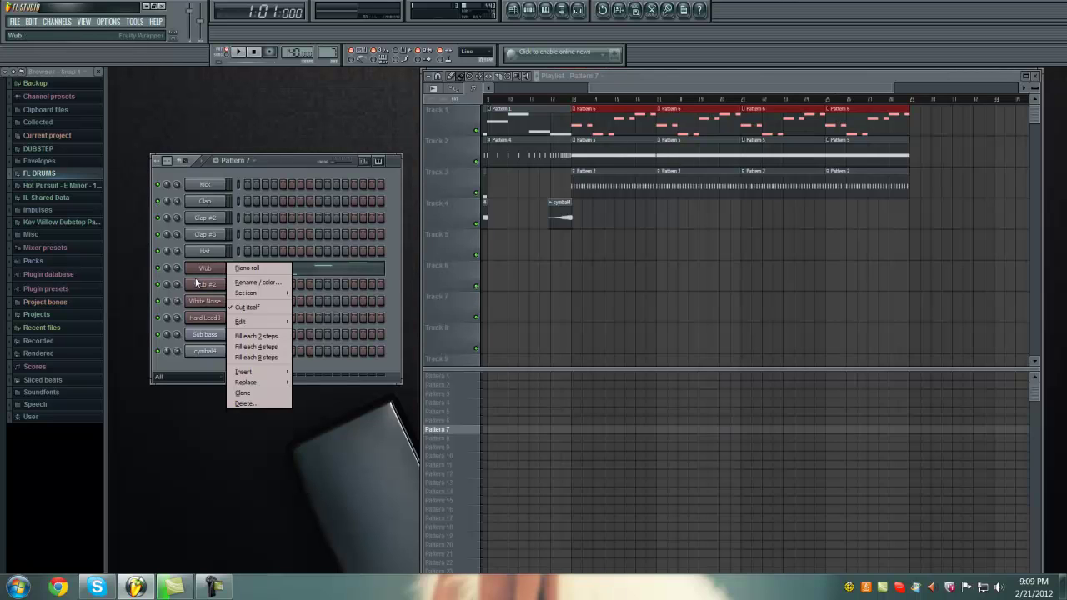
{"action": "right_click", "coordinate": [198, 284]}
{"action": "left_click", "coordinate": [247, 285]}
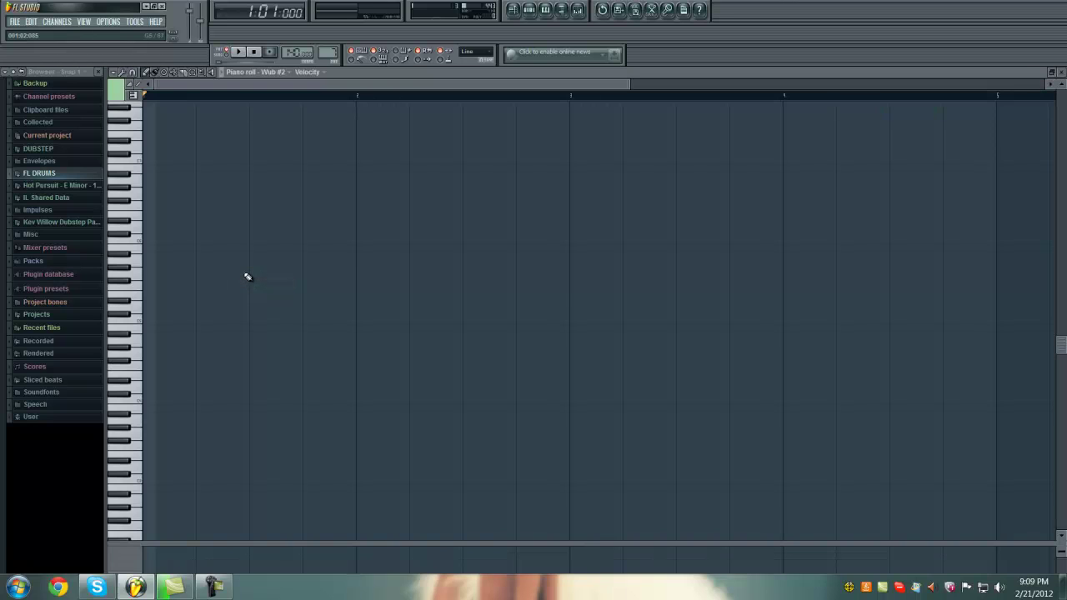
{"action": "key", "text": "ctrl+v"}
{"action": "right_click", "coordinate": [237, 262]}
{"action": "right_click", "coordinate": [421, 288]}
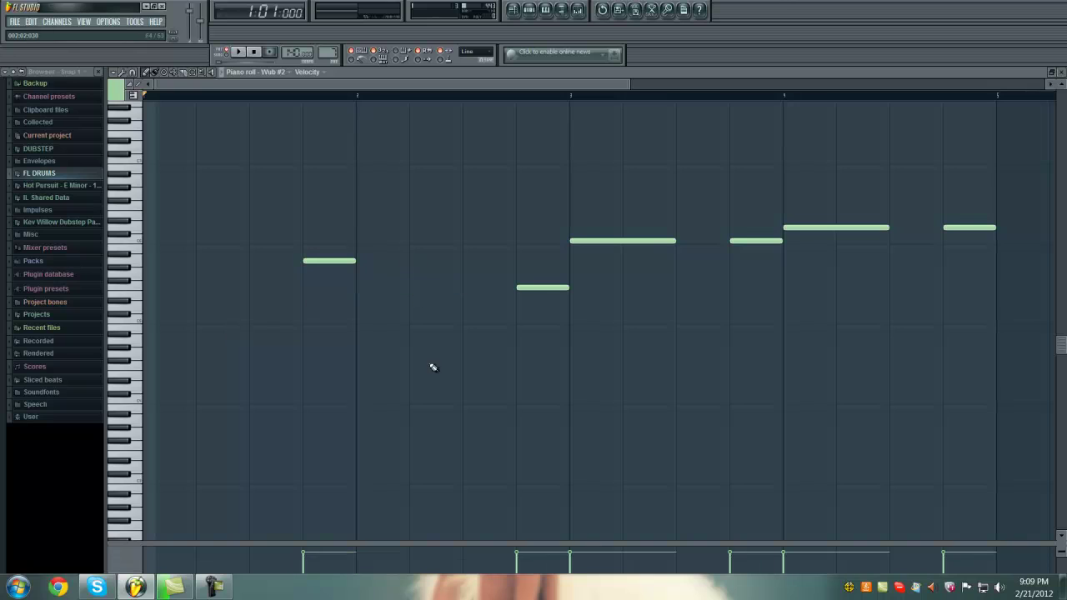
{"action": "right_click", "coordinate": [613, 241]}
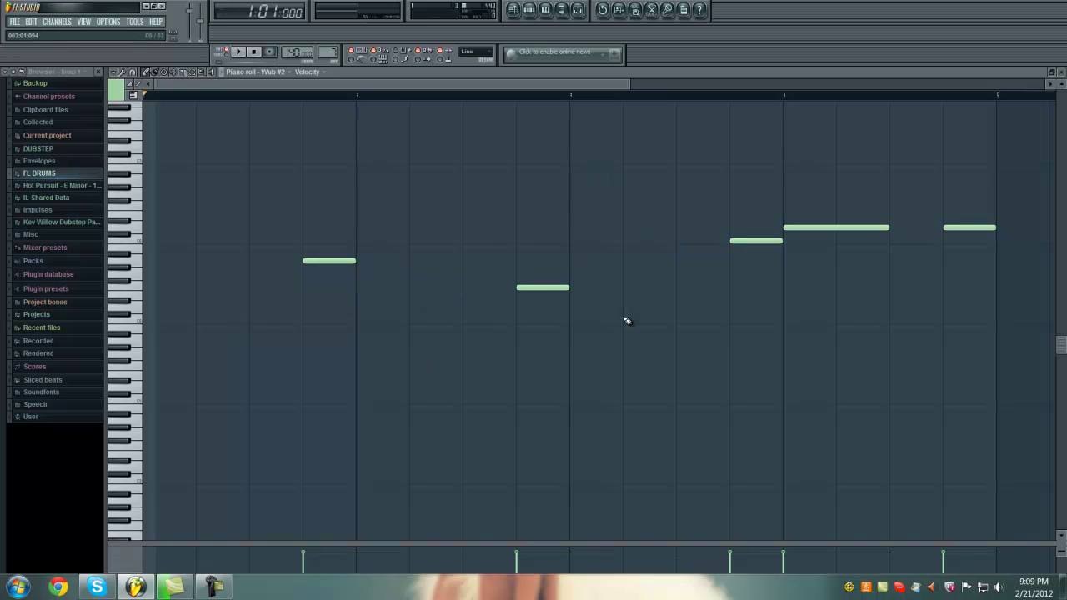
{"action": "right_click", "coordinate": [830, 228]}
{"action": "left_click", "coordinate": [1062, 72]}
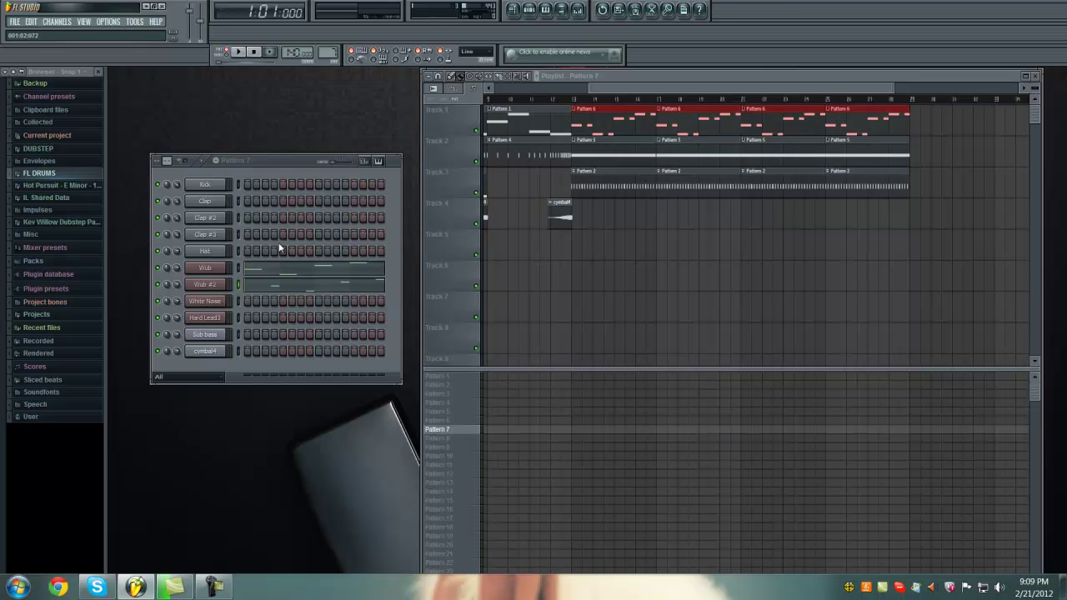
Lower all the Wub #2 notes by one octave in its piano roll while Pattern 7 plays.
{"action": "left_click", "coordinate": [245, 53]}
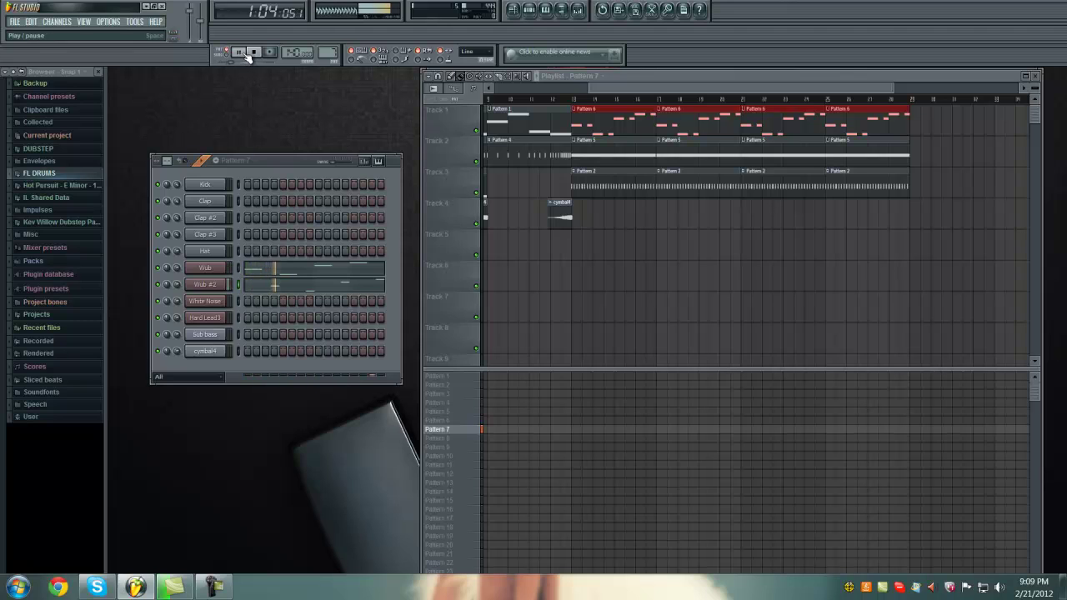
{"action": "right_click", "coordinate": [222, 286]}
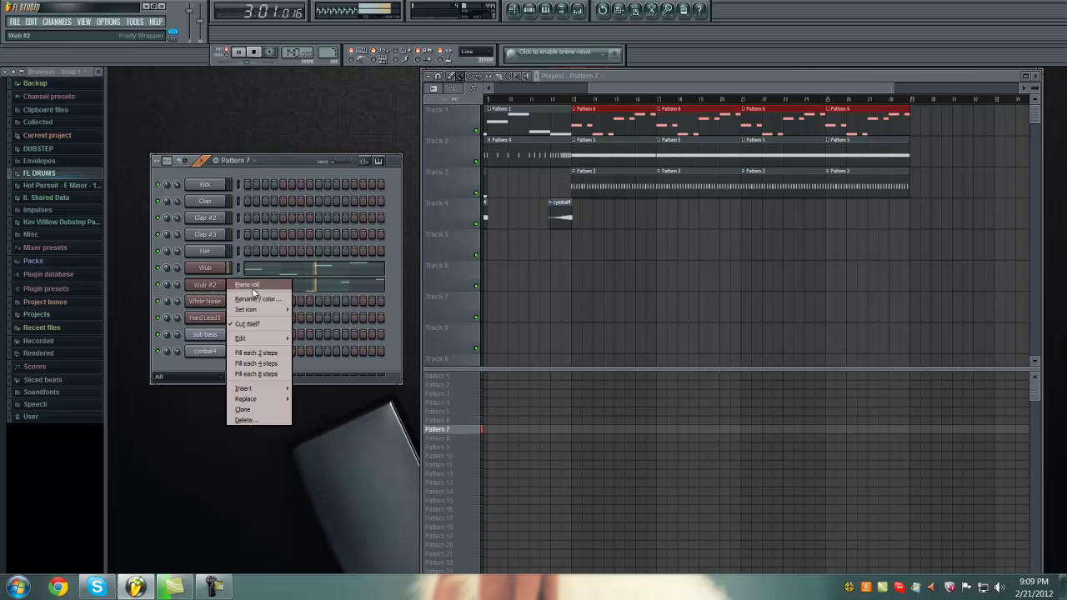
{"action": "left_click", "coordinate": [248, 285]}
{"action": "key", "text": "ctrl+a"}
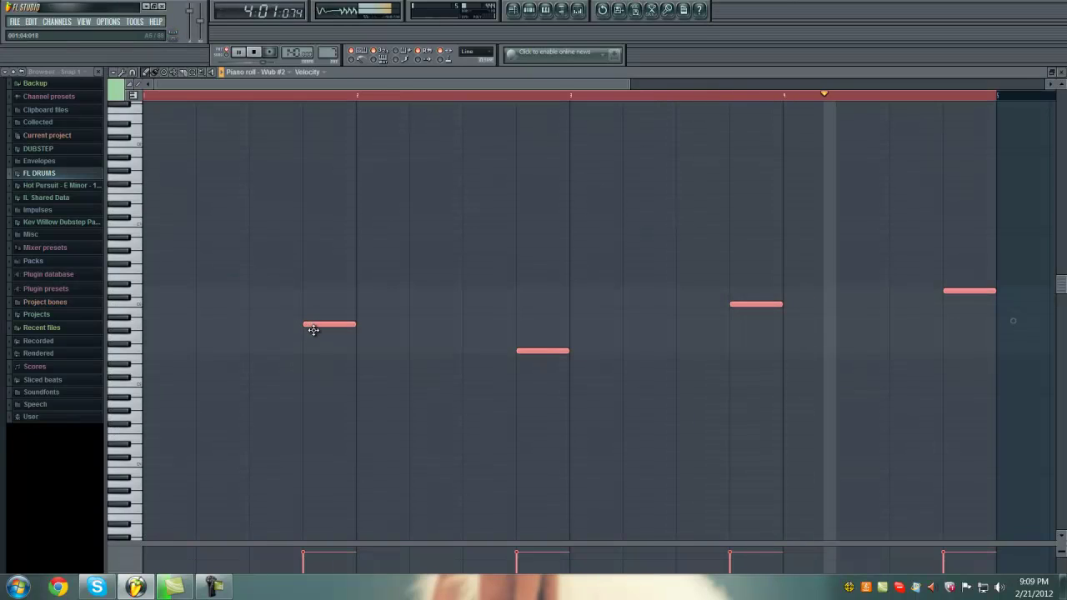
{"action": "left_click_drag", "start_coordinate": [313, 331], "coordinate": [314, 410]}
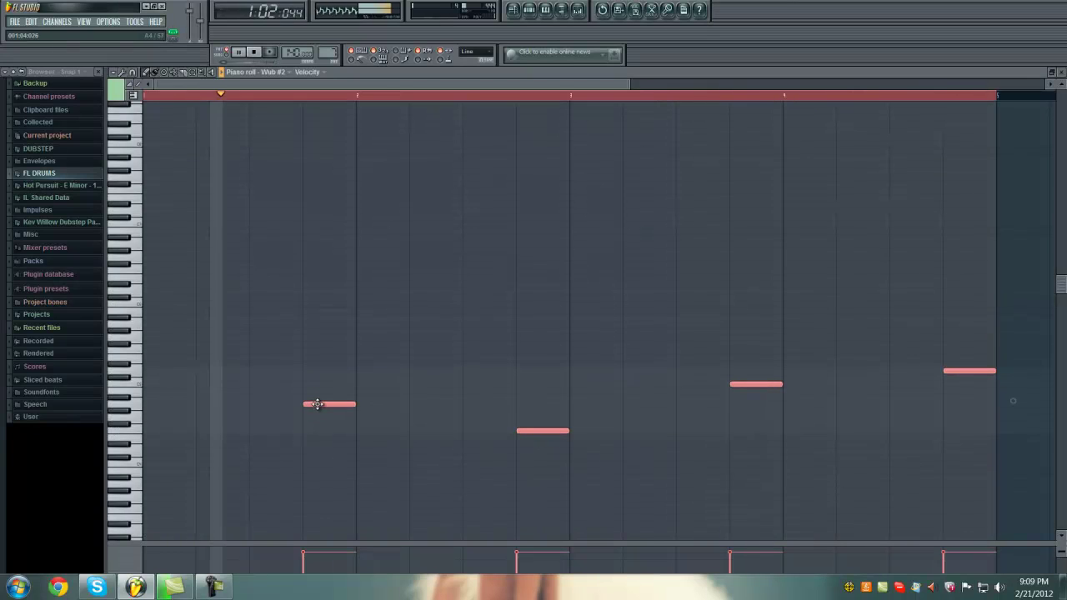
Close the Wub #2 piano roll and save the project in the Projects folder as tutorial.
{"action": "key", "text": "ctrl+shift+s"}
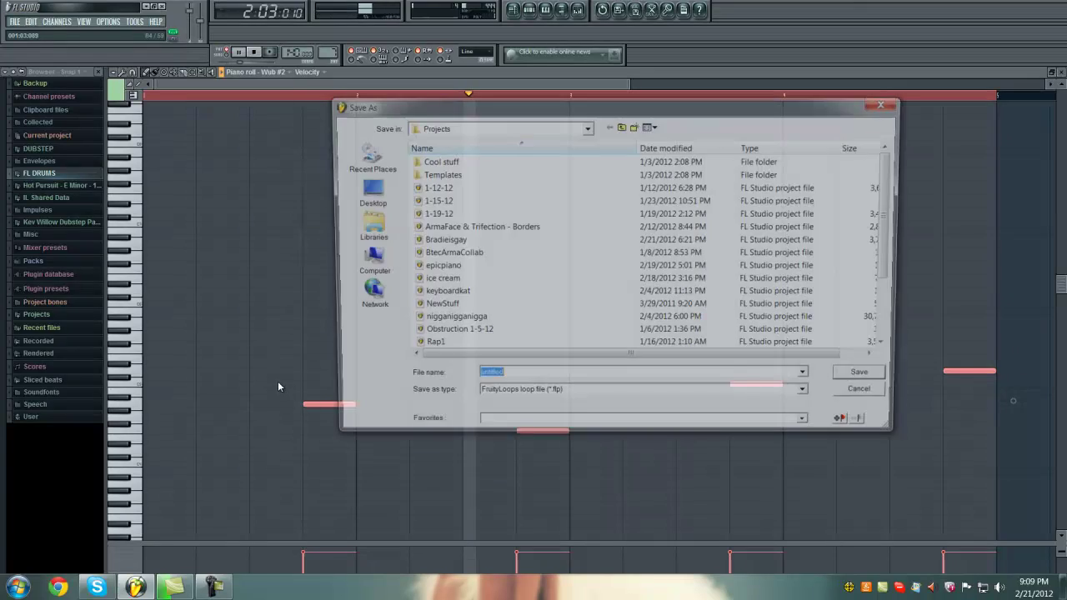
{"action": "left_click", "coordinate": [854, 398]}
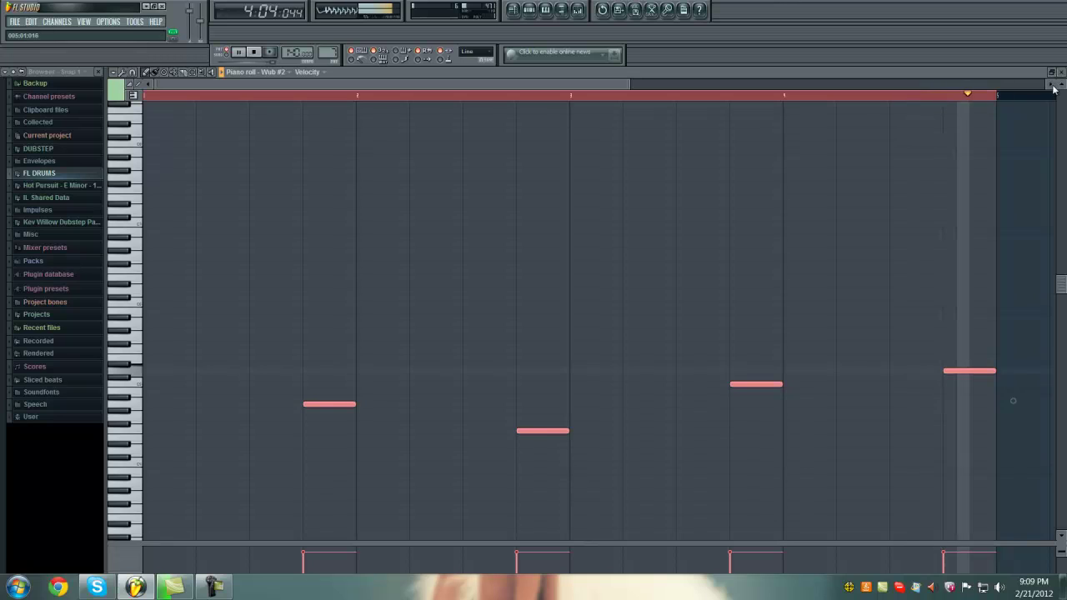
{"action": "left_click", "coordinate": [1052, 72]}
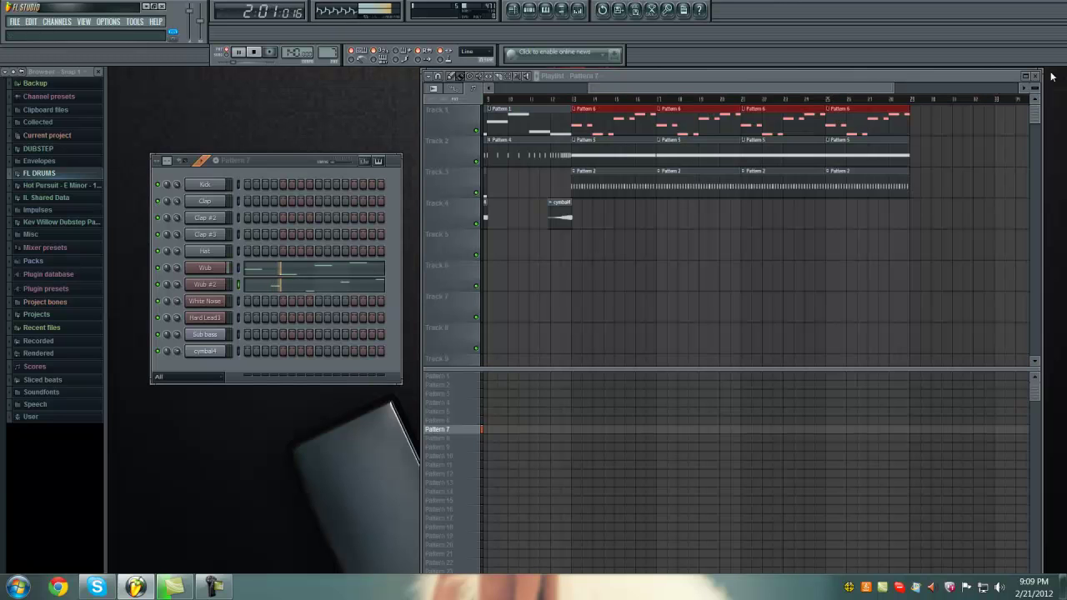
{"action": "key", "text": "ctrl+s"}
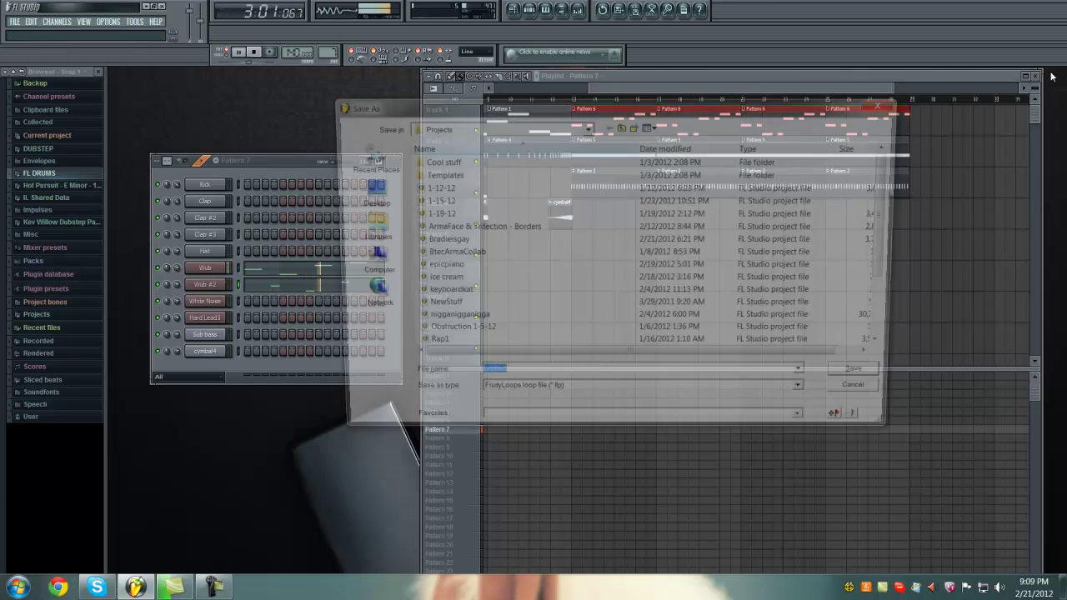
{"action": "type", "text": "tutorial"}
{"action": "key", "text": "Return"}
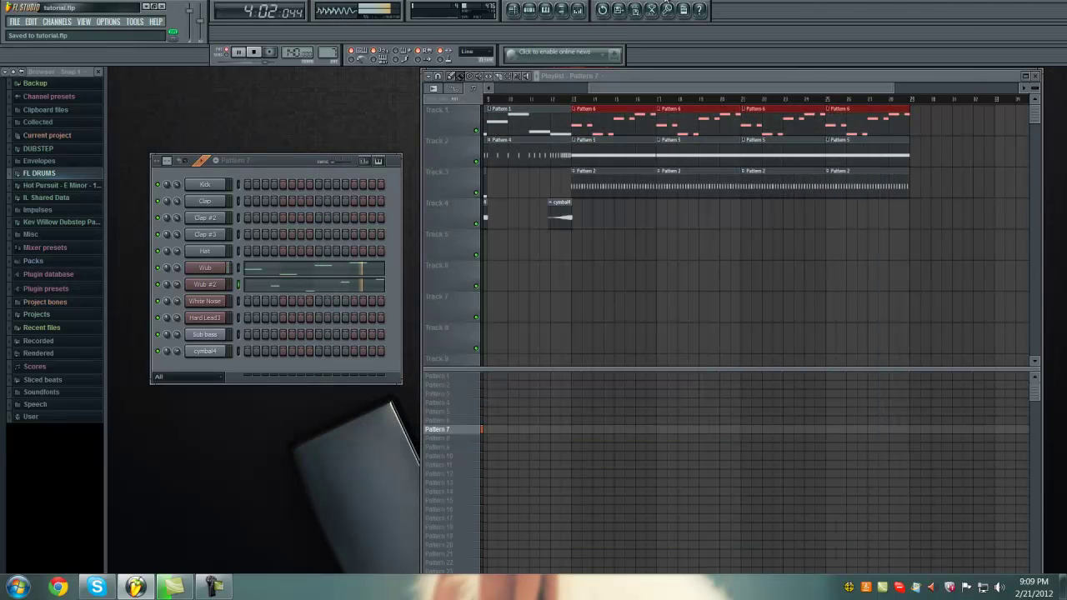
Restart Pattern 7 from the beginning to hear both Wub channels together, and stop playback.
{"action": "left_click", "coordinate": [256, 53]}
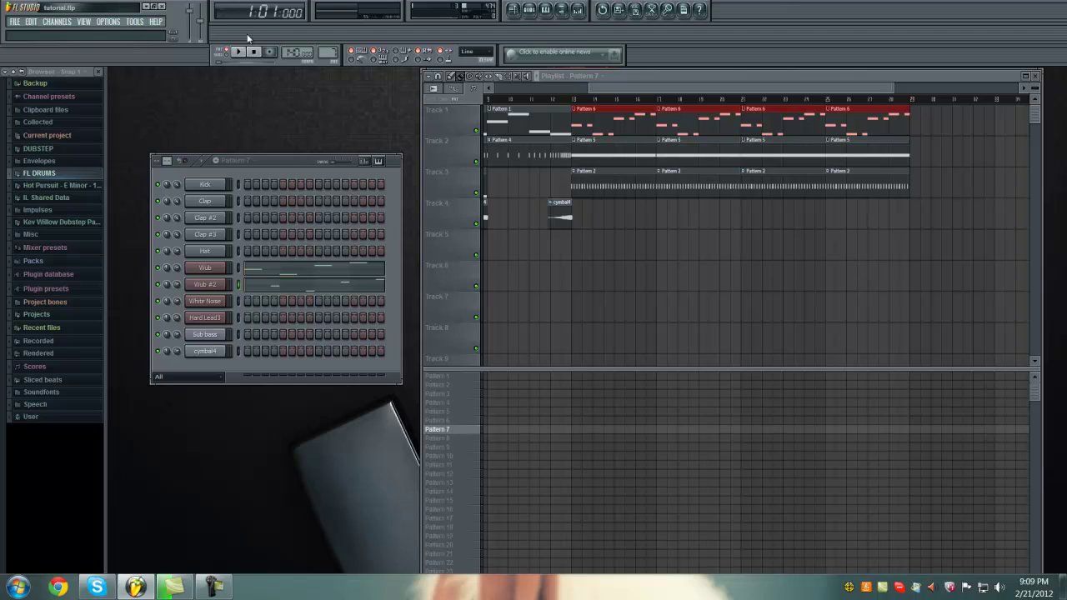
{"action": "left_click", "coordinate": [245, 51]}
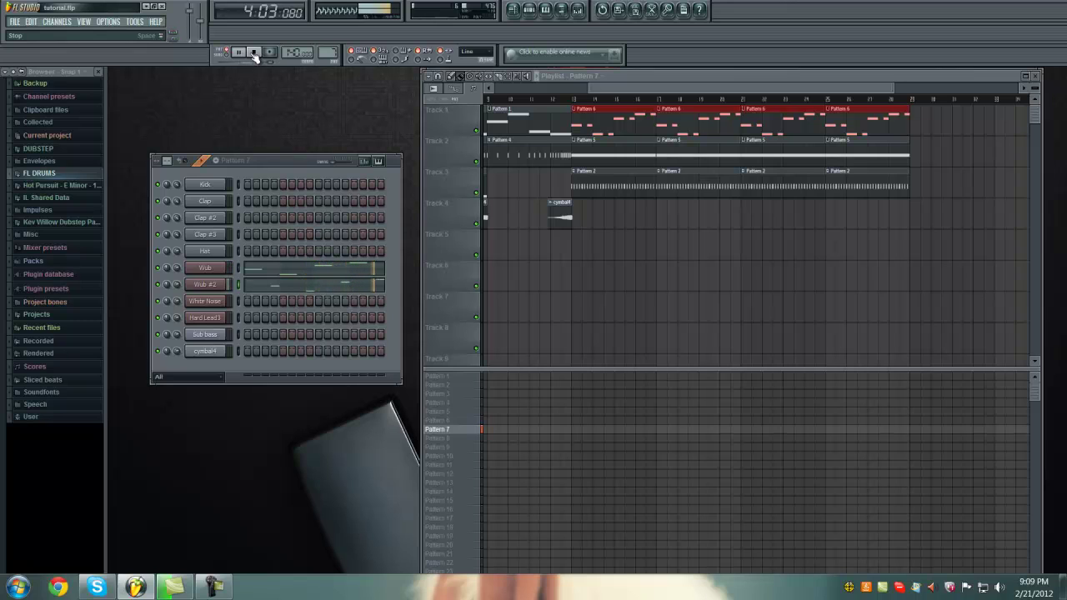
{"action": "left_click", "coordinate": [255, 53]}
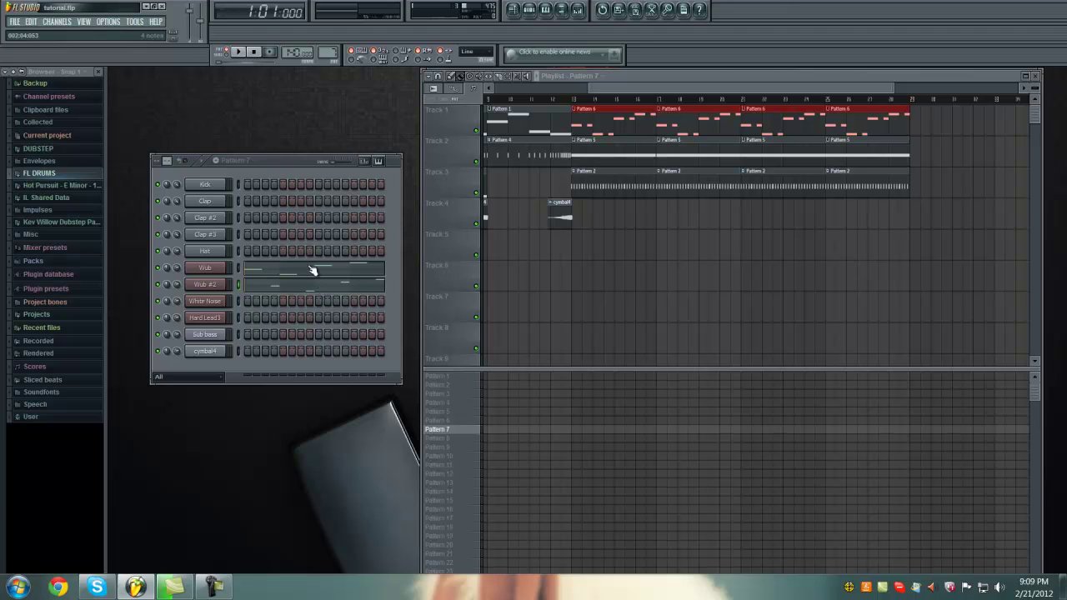
Delete the notes in bars 2 and 4 from the Wub #2 piano roll and close it.
{"action": "right_click", "coordinate": [210, 288]}
{"action": "left_click", "coordinate": [248, 285]}
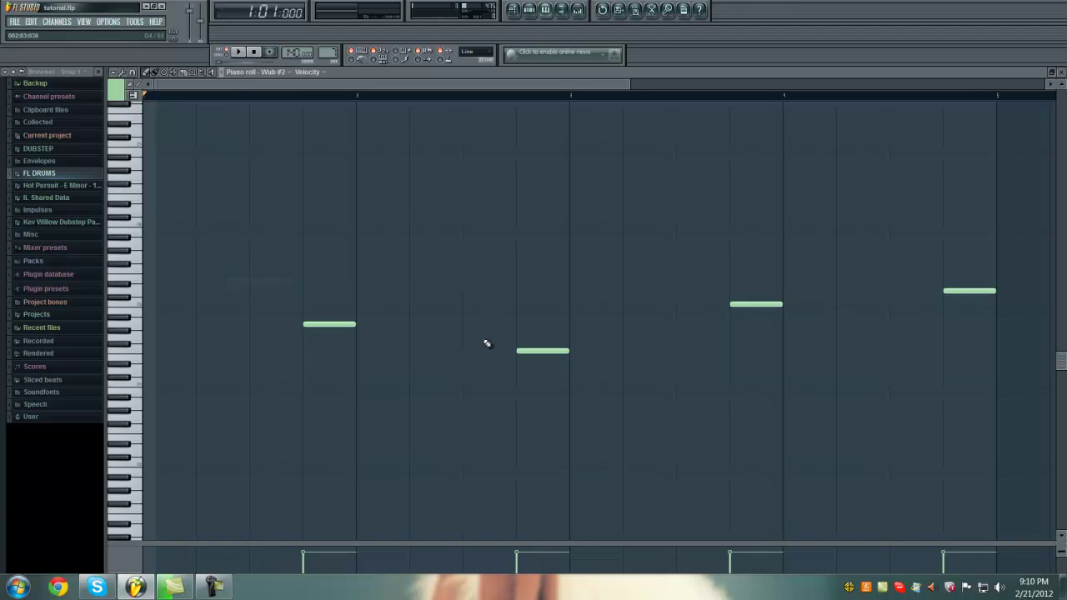
{"action": "scroll", "coordinate": [727, 468], "scroll_direction": "down", "scroll_amount": 1}
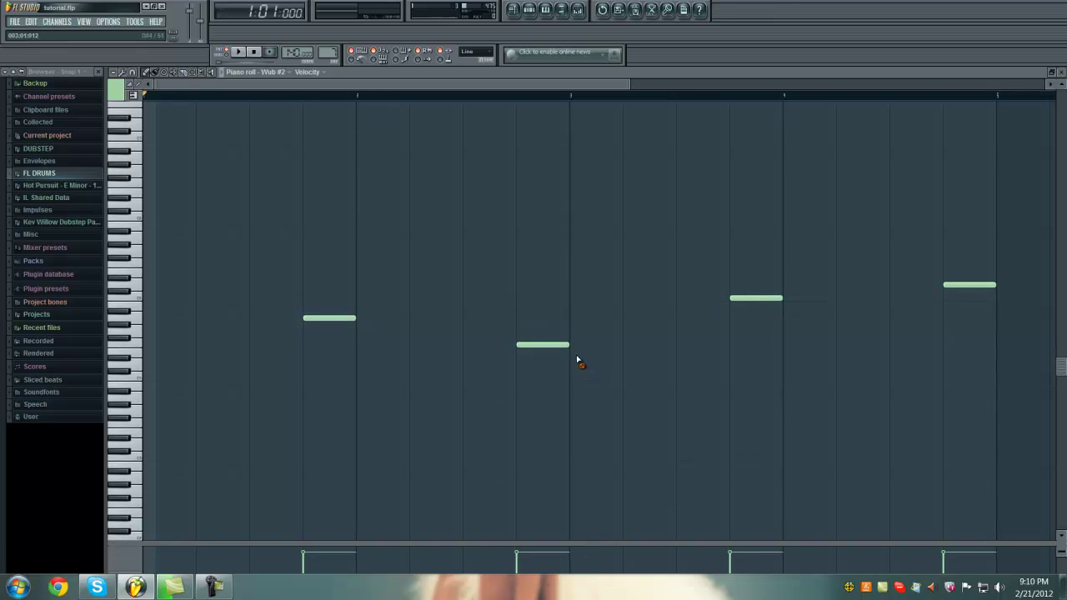
{"action": "right_click", "coordinate": [554, 344]}
{"action": "right_click", "coordinate": [974, 285]}
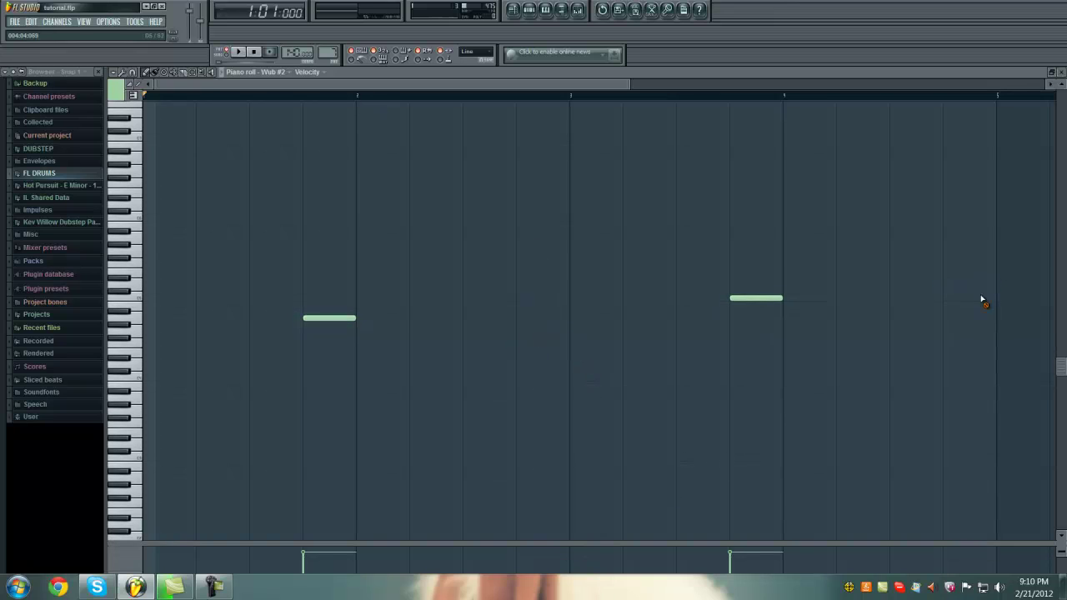
{"action": "left_click", "coordinate": [1061, 73]}
Clone the Wub #2 channel, set the clone's Massive LFO 5 ratio to 1/16, and close its windows.
{"action": "right_click", "coordinate": [209, 285]}
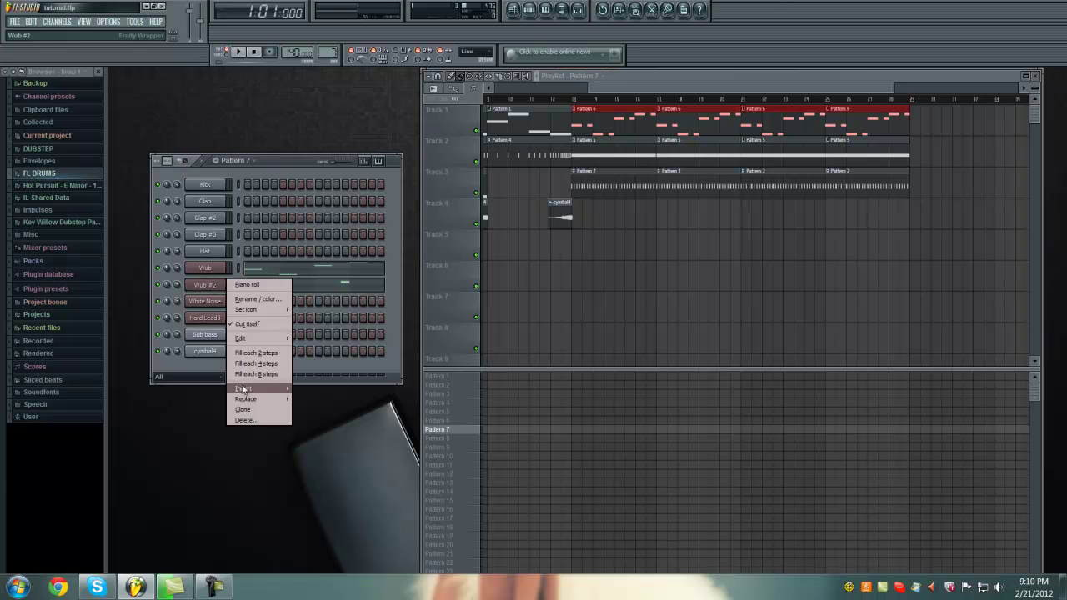
{"action": "left_click", "coordinate": [241, 412]}
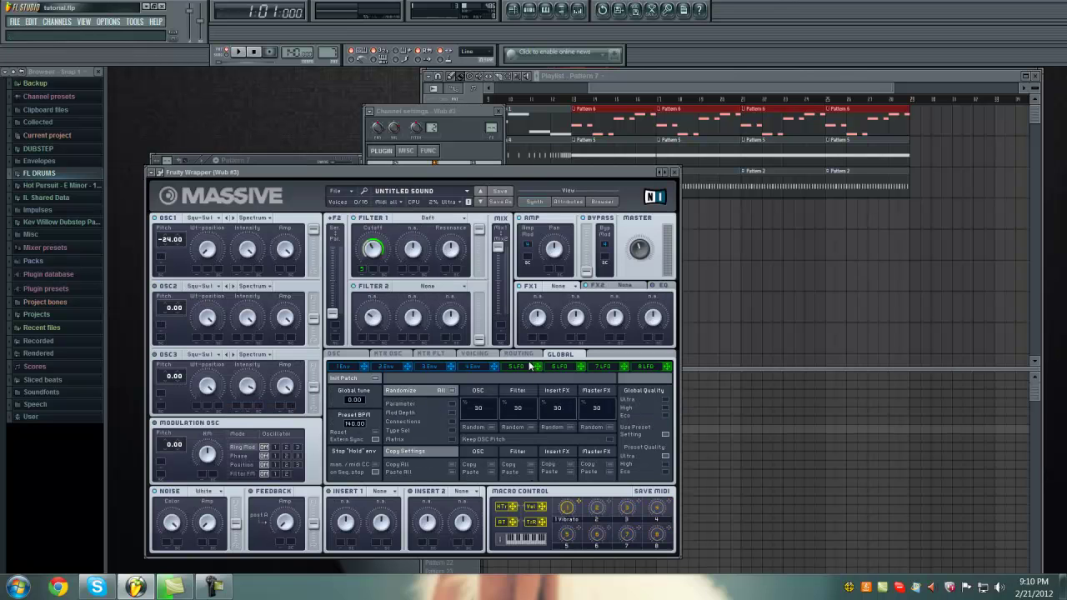
{"action": "left_click", "coordinate": [528, 367]}
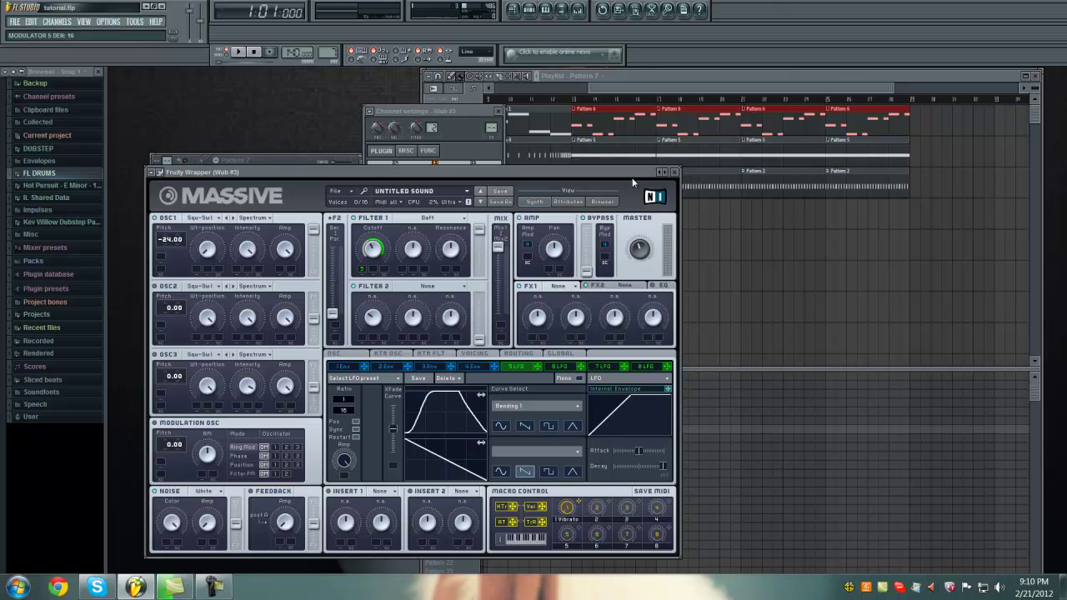
{"action": "left_click", "coordinate": [674, 172]}
{"action": "left_click", "coordinate": [499, 111]}
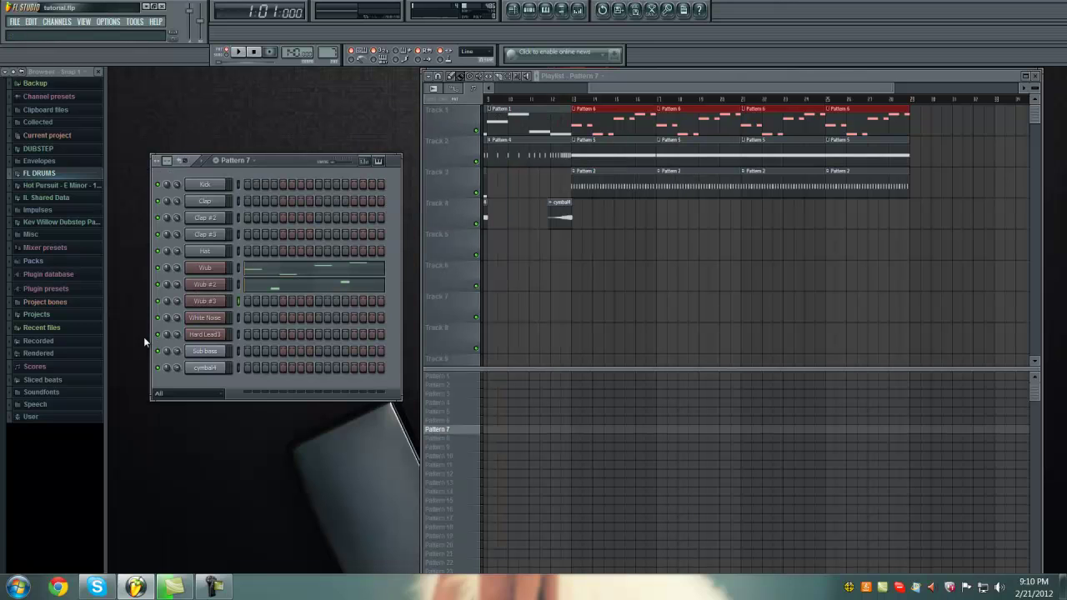
Paste the copied notes into the Wub #3 piano roll and delete all except the short notes ending bars 2 and 4.
{"action": "right_click", "coordinate": [205, 301]}
{"action": "left_click", "coordinate": [248, 301]}
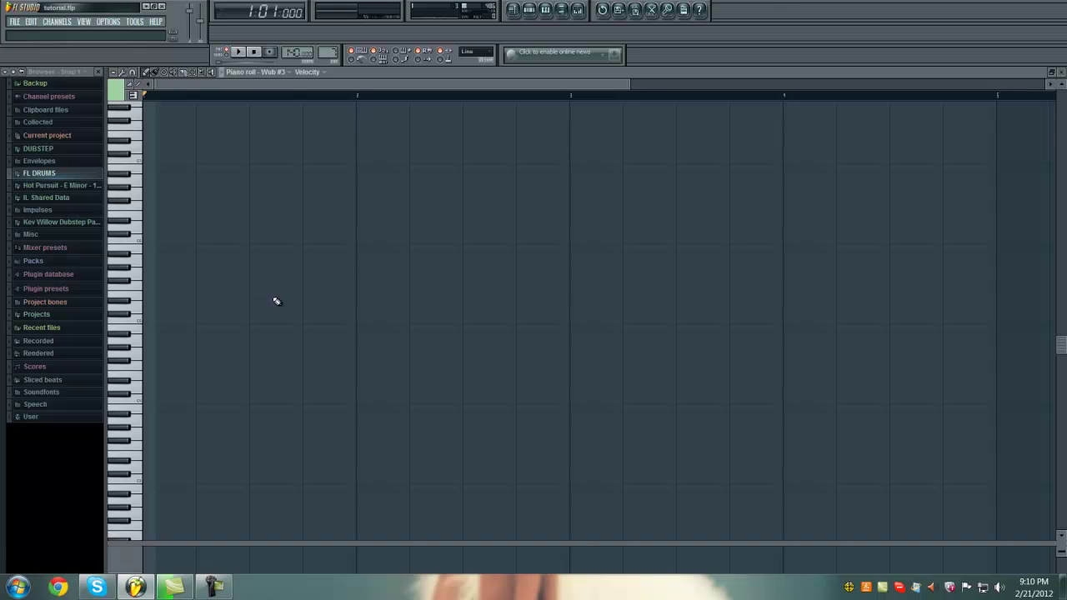
{"action": "key", "text": "ctrl+v"}
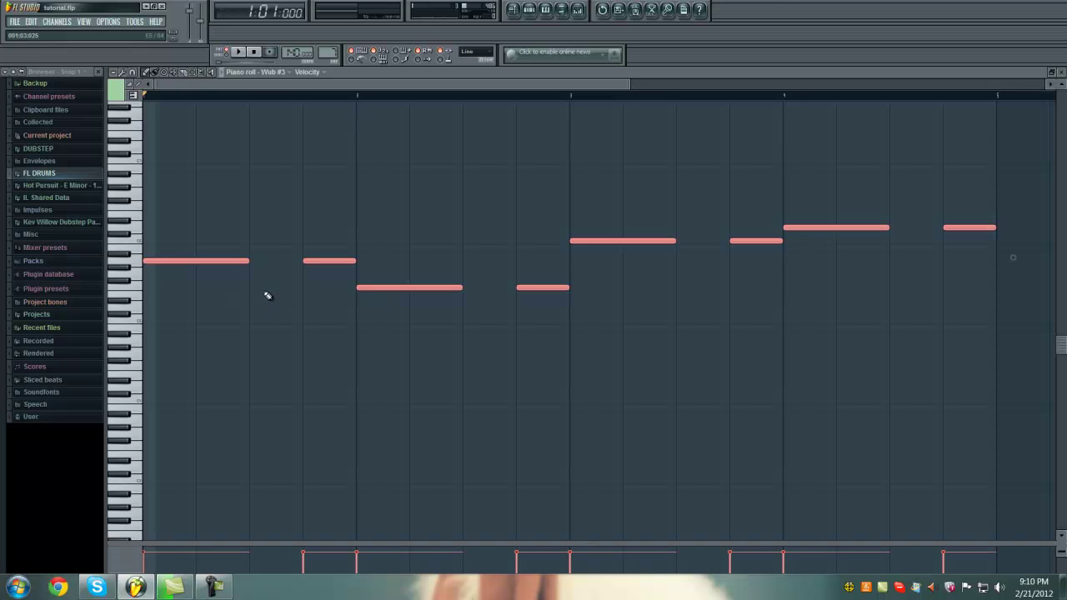
{"action": "right_click", "coordinate": [236, 264]}
{"action": "right_click", "coordinate": [330, 261]}
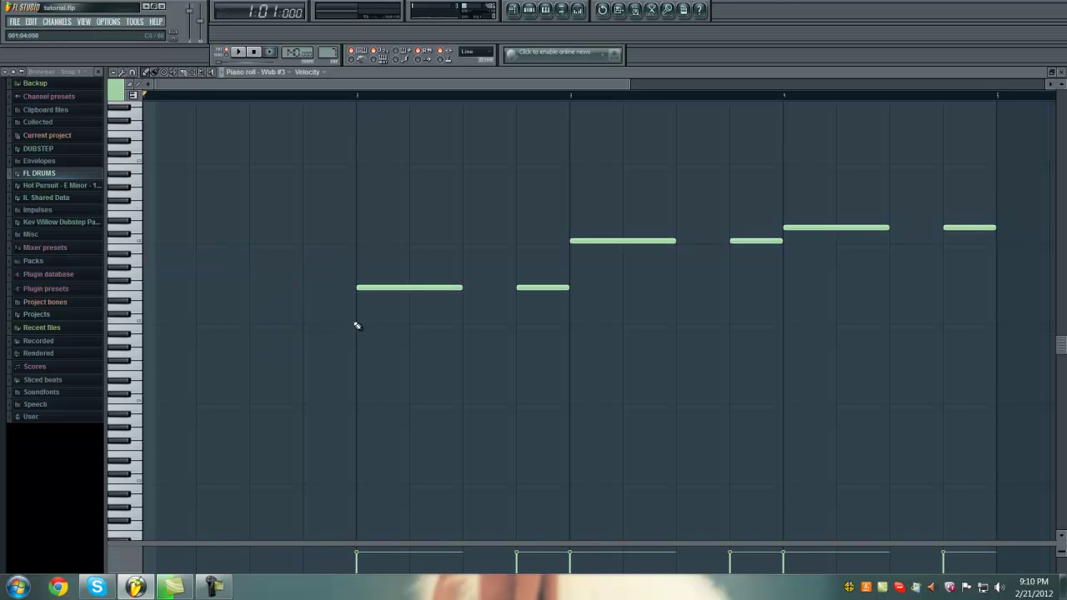
{"action": "right_click", "coordinate": [408, 288]}
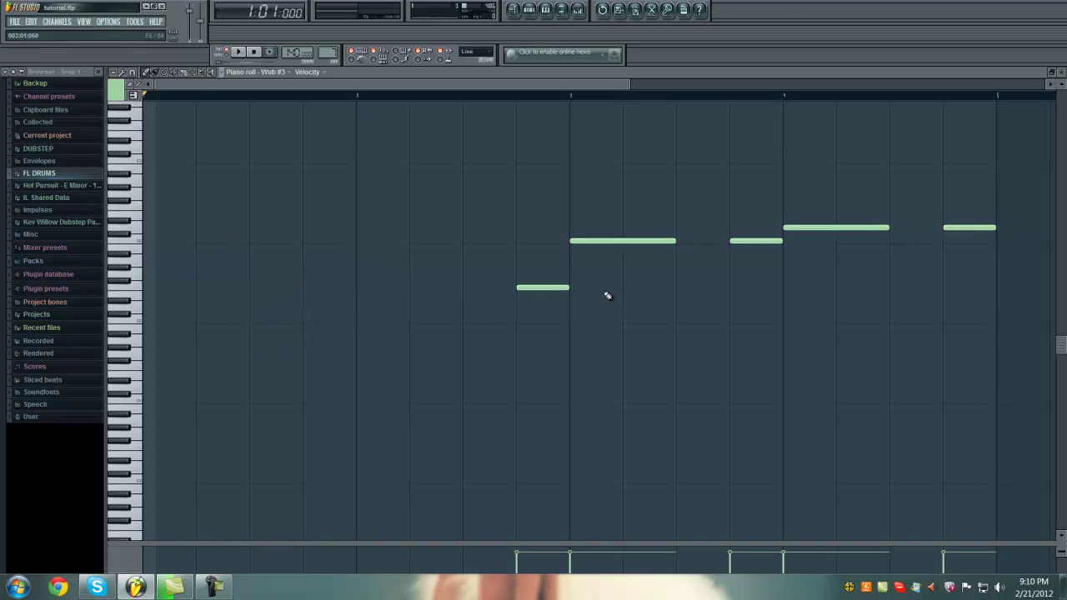
{"action": "right_click", "coordinate": [755, 241]}
{"action": "right_click", "coordinate": [805, 228]}
{"action": "right_click", "coordinate": [646, 242]}
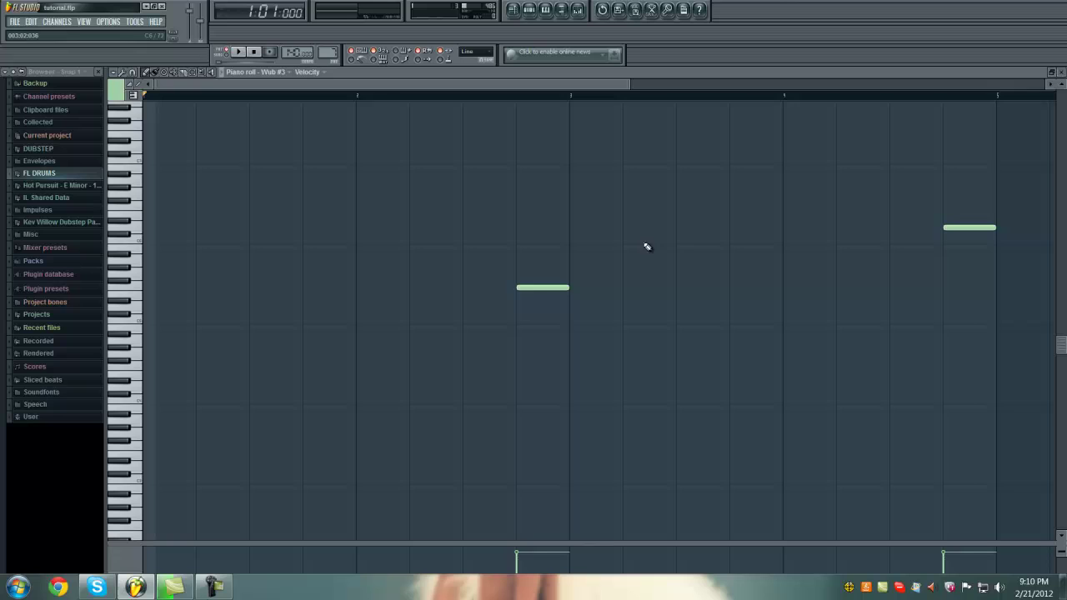
{"action": "left_click", "coordinate": [1063, 74]}
Lower both Wub #3 notes by one octave in the piano roll, checking the pitch against Pattern 7 playback.
{"action": "right_click", "coordinate": [208, 303]}
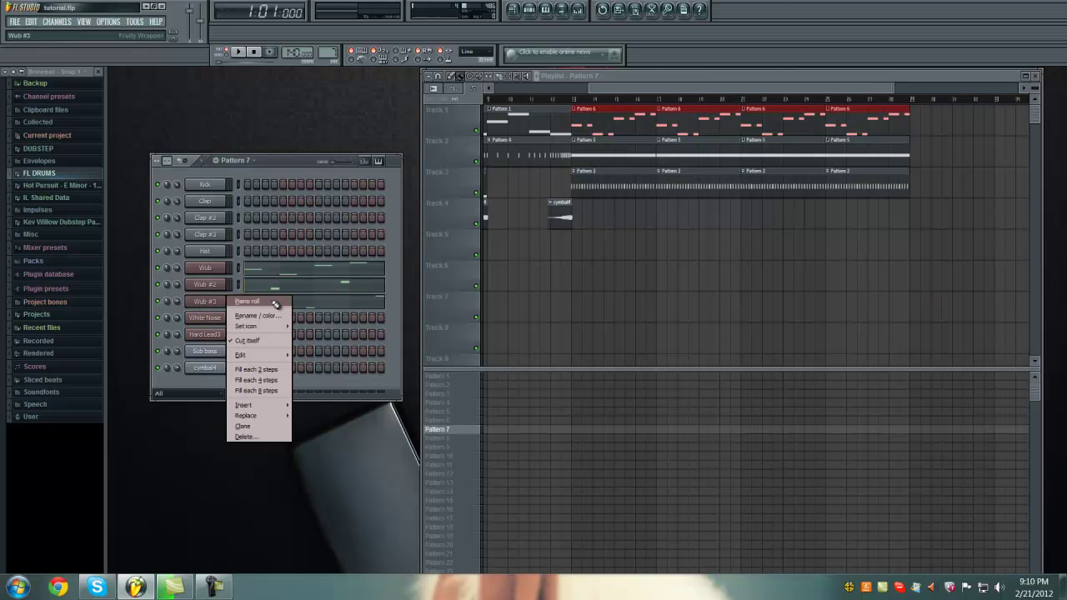
{"action": "left_click", "coordinate": [275, 304]}
{"action": "key", "text": "ctrl+a"}
{"action": "mouse_move", "coordinate": [548, 352]}
{"action": "left_mouse_down"}
{"action": "mouse_move", "coordinate": [548, 371]}
{"action": "mouse_move", "coordinate": [549, 355]}
{"action": "left_mouse_up"}
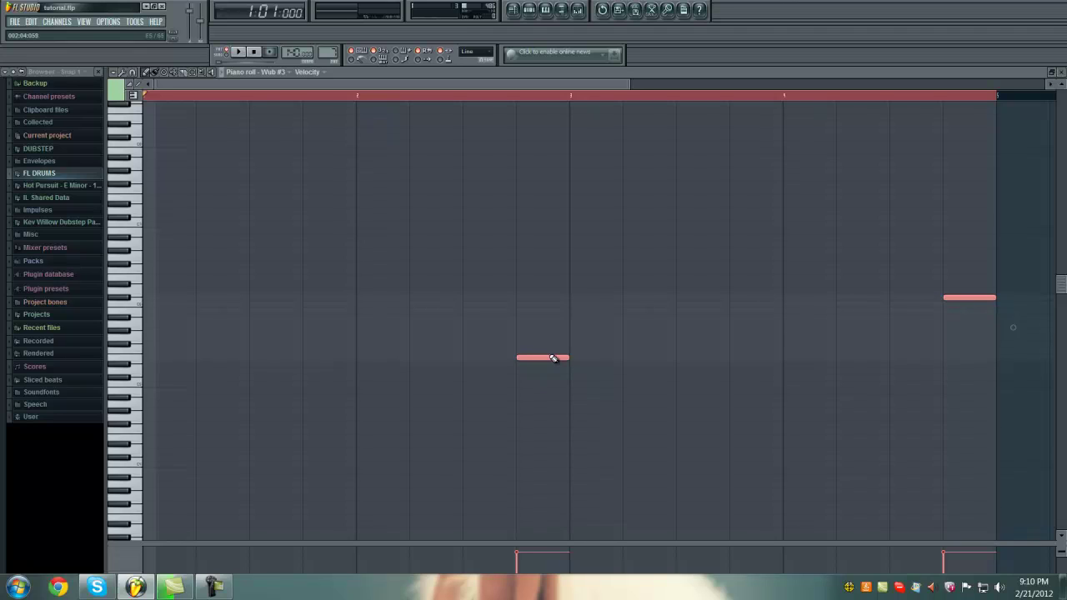
{"action": "left_click_drag", "start_coordinate": [552, 358], "coordinate": [553, 435]}
{"action": "left_click", "coordinate": [238, 53]}
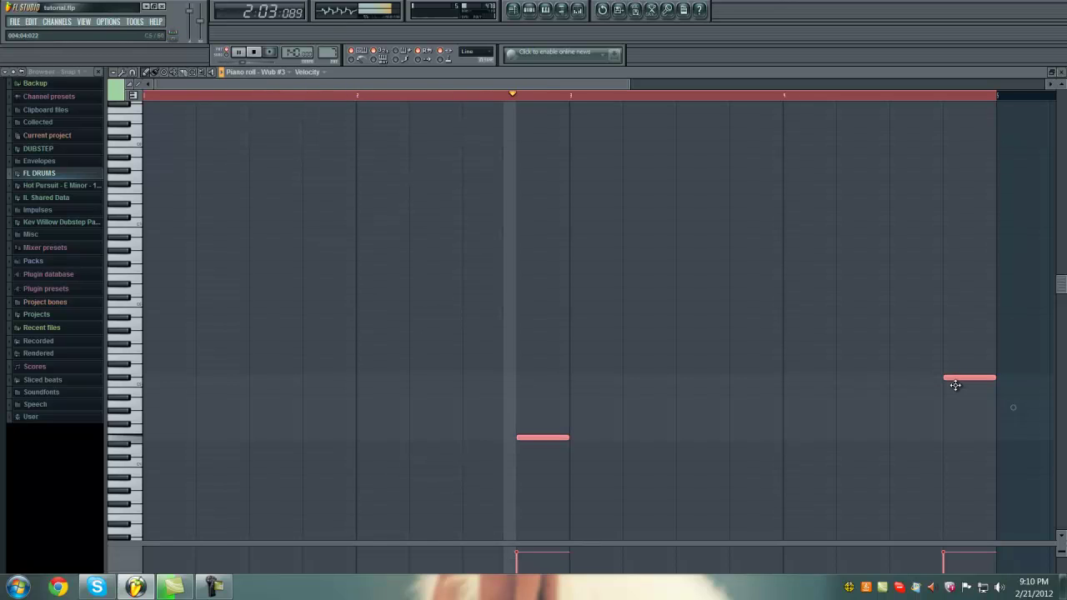
{"action": "left_click_drag", "start_coordinate": [955, 383], "coordinate": [956, 368]}
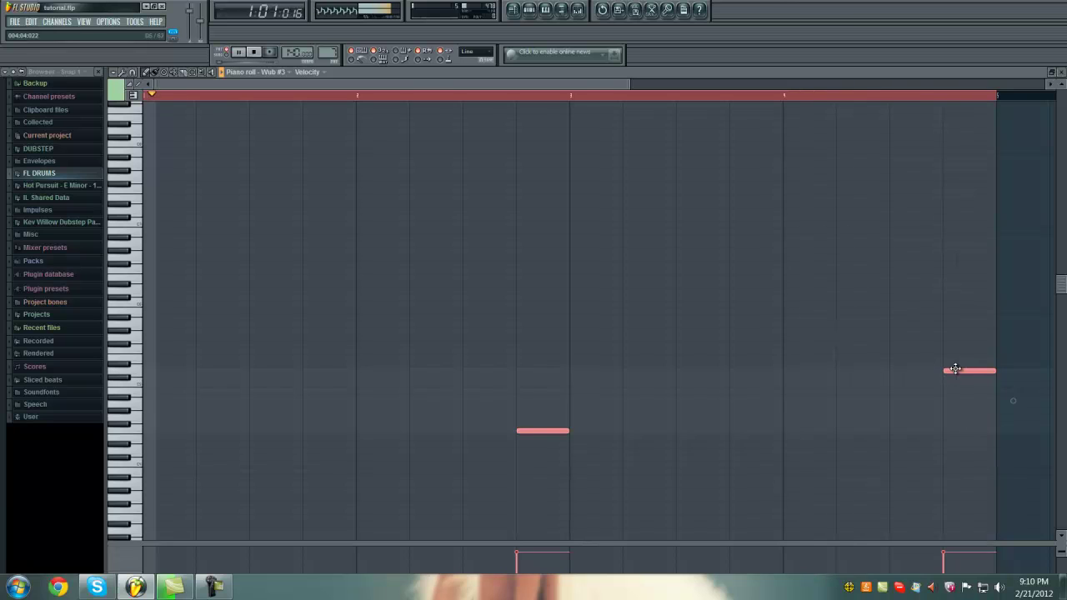
Close the Wub #3 piano roll, stop playback, and save the project.
{"action": "left_click", "coordinate": [1060, 73]}
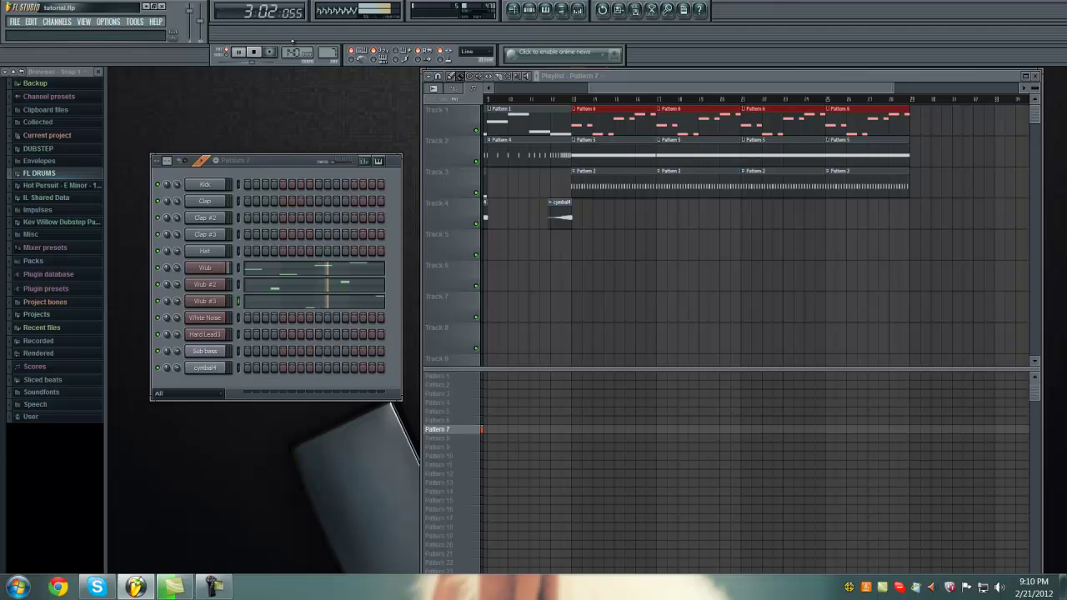
{"action": "left_click", "coordinate": [254, 51]}
{"action": "key", "text": "ctrl+s"}
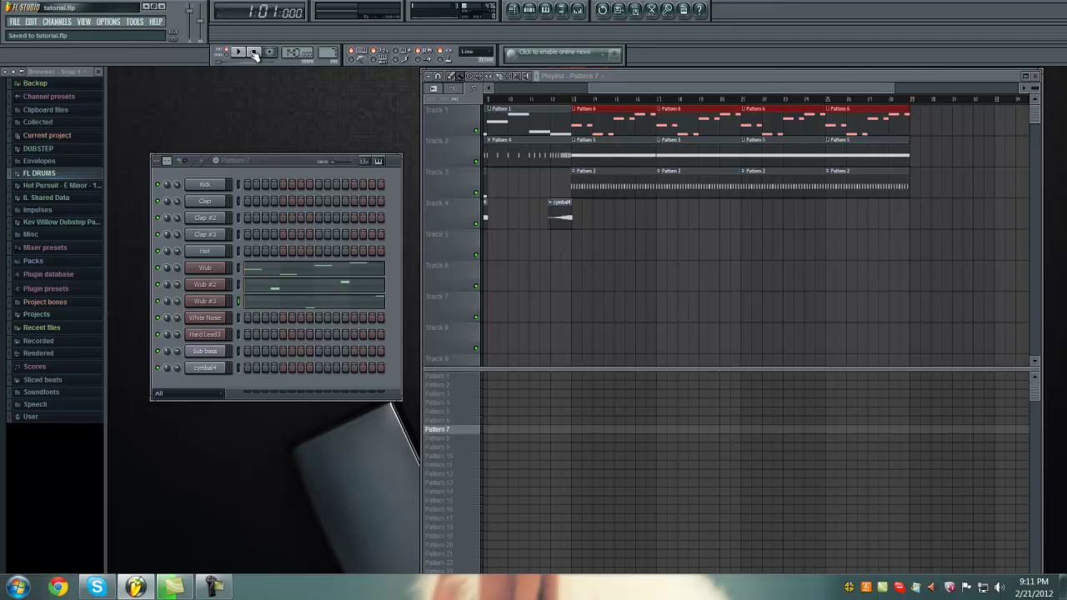
Open the Wub channel's Massive synth to review its settings, and close its windows.
{"action": "left_click", "coordinate": [205, 270]}
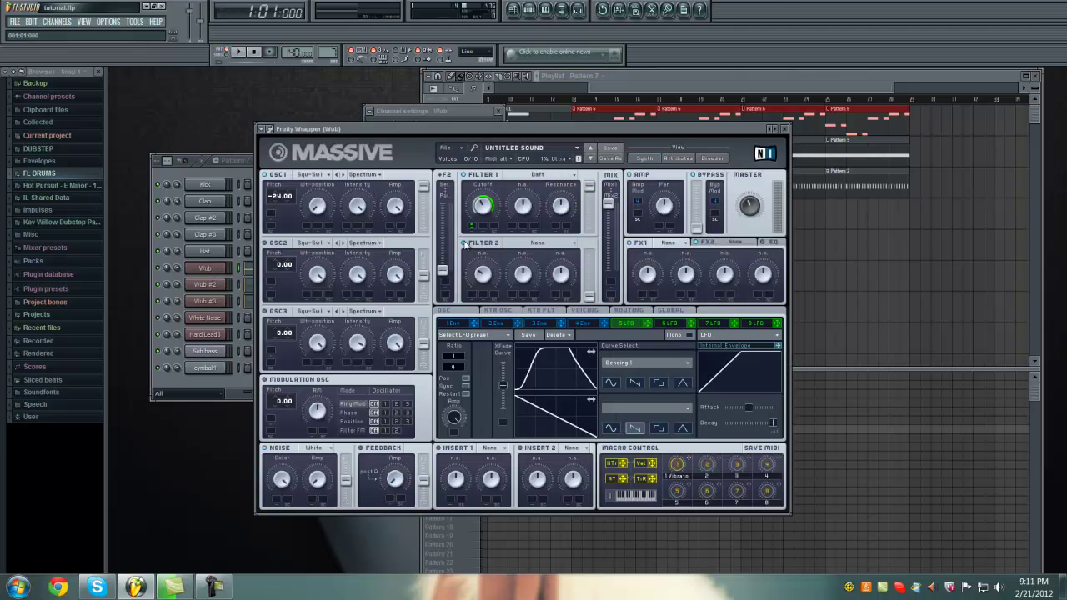
{"action": "left_click", "coordinate": [787, 130]}
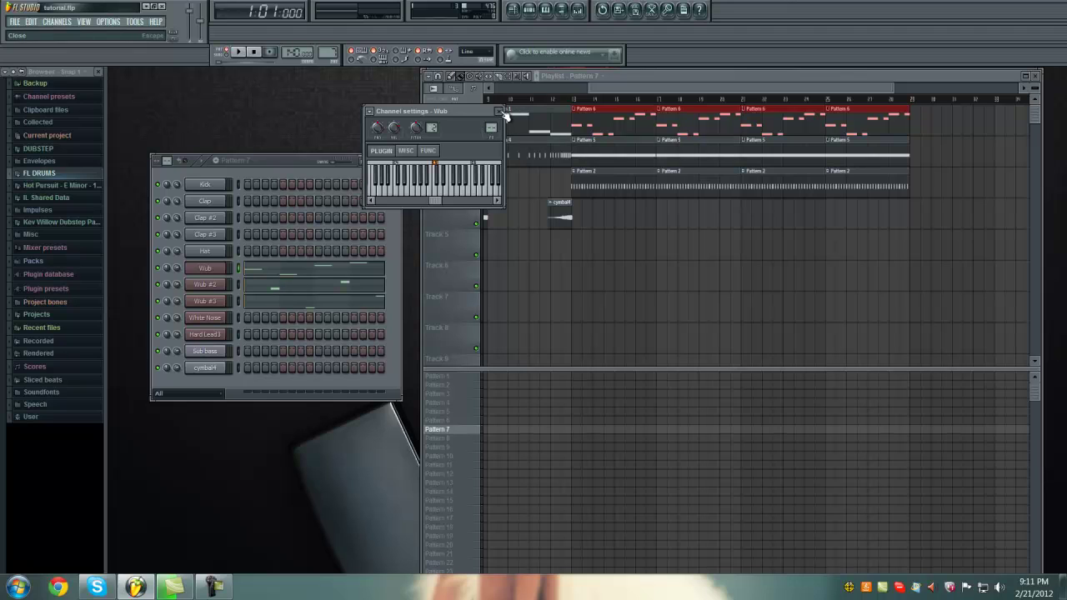
{"action": "left_click", "coordinate": [498, 111]}
Remove the cymbal4 clip before bar 13 on Track 4 and place four consecutive Pattern 7 clips from bar 13.
{"action": "mouse_move", "coordinate": [579, 218]}
{"action": "left_mouse_down"}
{"action": "mouse_move", "coordinate": [763, 223]}
{"action": "mouse_move", "coordinate": [574, 217]}
{"action": "left_mouse_up"}
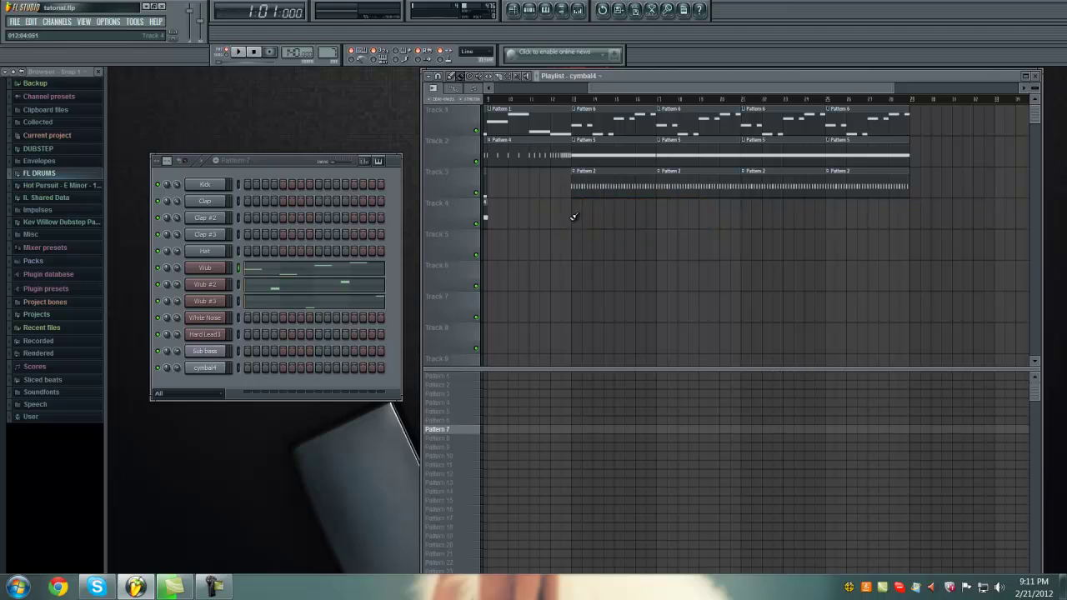
{"action": "left_click", "coordinate": [467, 432]}
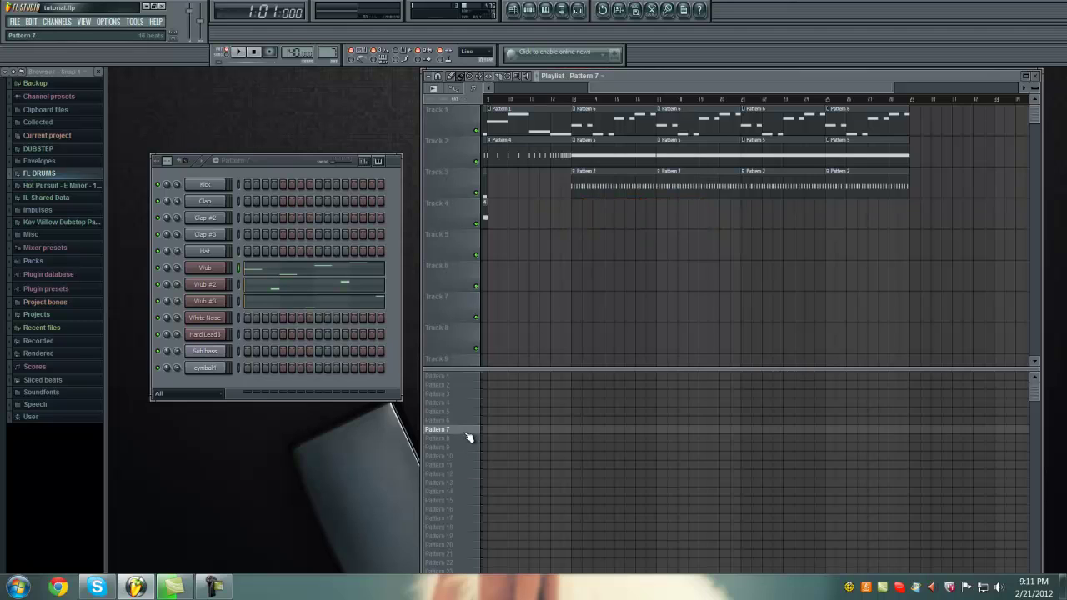
{"action": "left_click", "coordinate": [581, 210]}
{"action": "left_click_drag", "start_coordinate": [636, 211], "coordinate": [893, 210]}
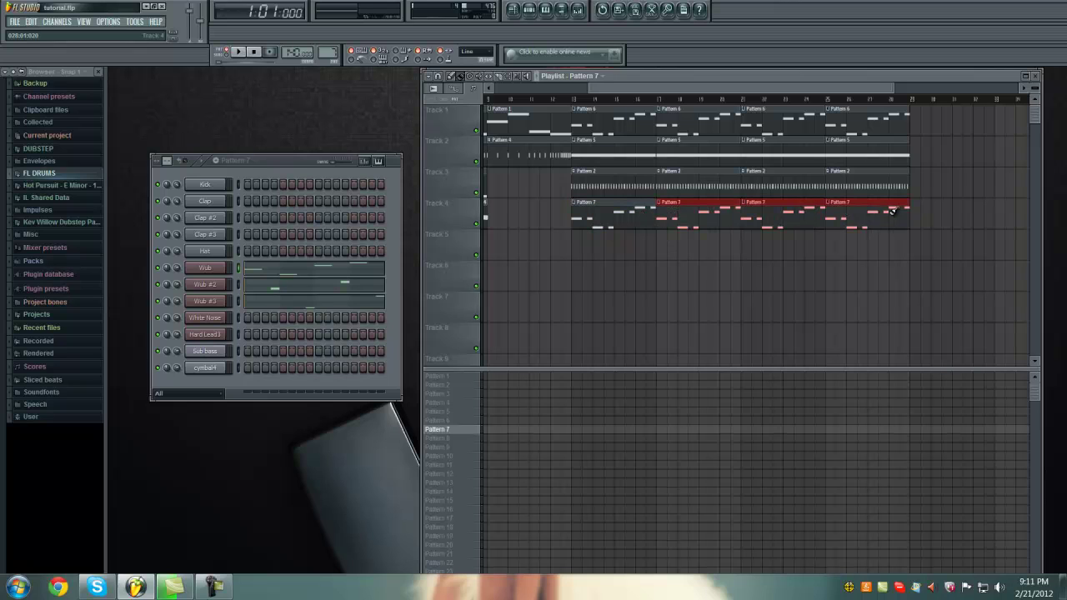
Review the stacked patterns at bar 13 by selecting the Pattern 6, 5, 2 and 7 clips one after another.
{"action": "left_click", "coordinate": [590, 123]}
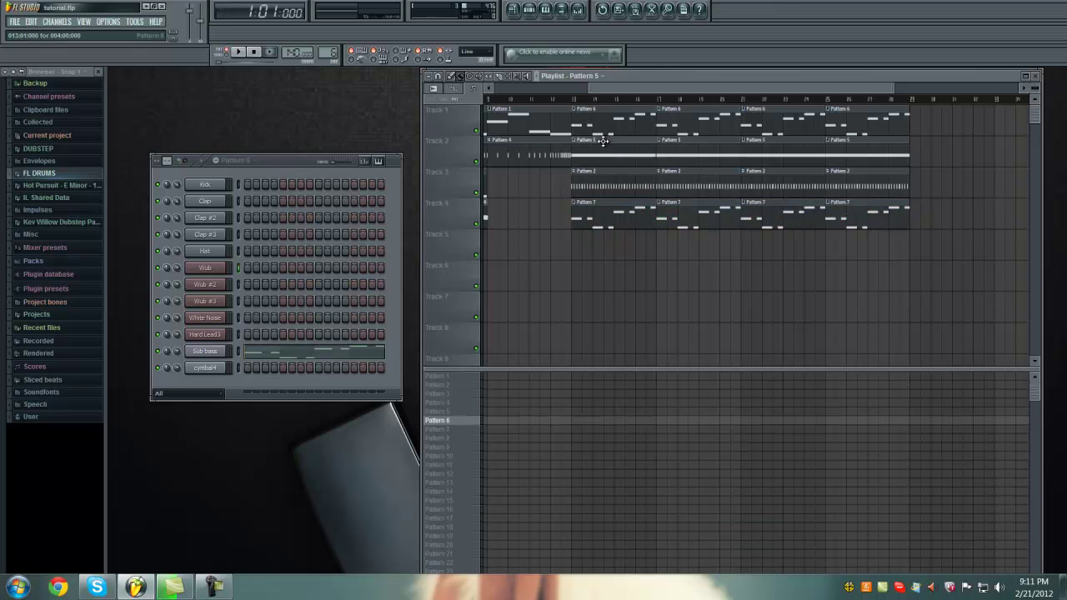
{"action": "left_click", "coordinate": [603, 140]}
{"action": "left_click", "coordinate": [605, 173]}
{"action": "left_click", "coordinate": [609, 209]}
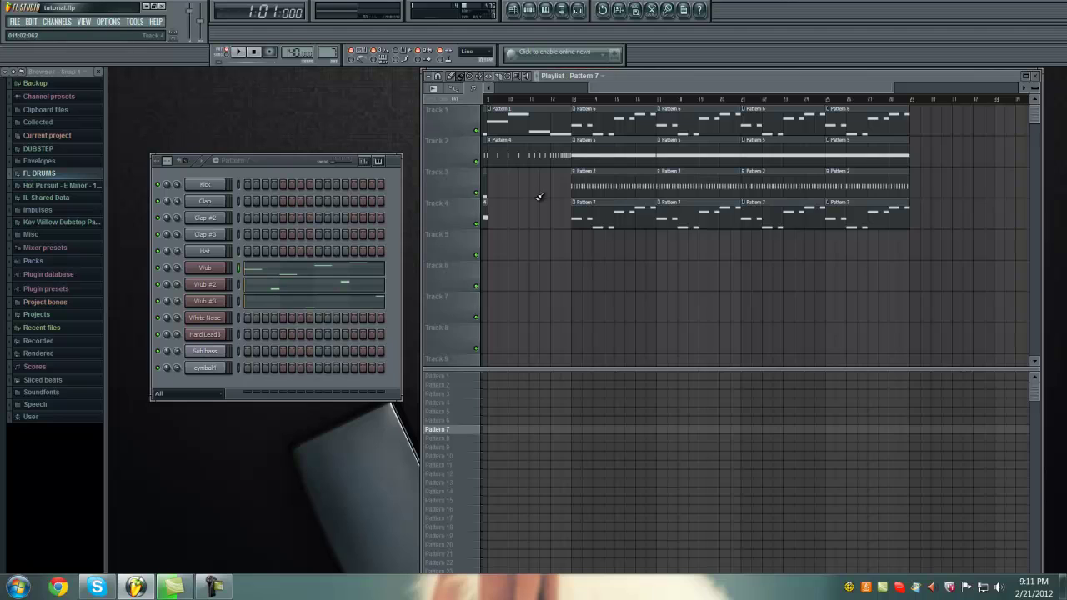
Pick up the earlier cymbal4 clip and place a copy at bar 12 on Track 4, leading into Pattern 7.
{"action": "left_click_drag", "start_coordinate": [610, 90], "coordinate": [579, 96]}
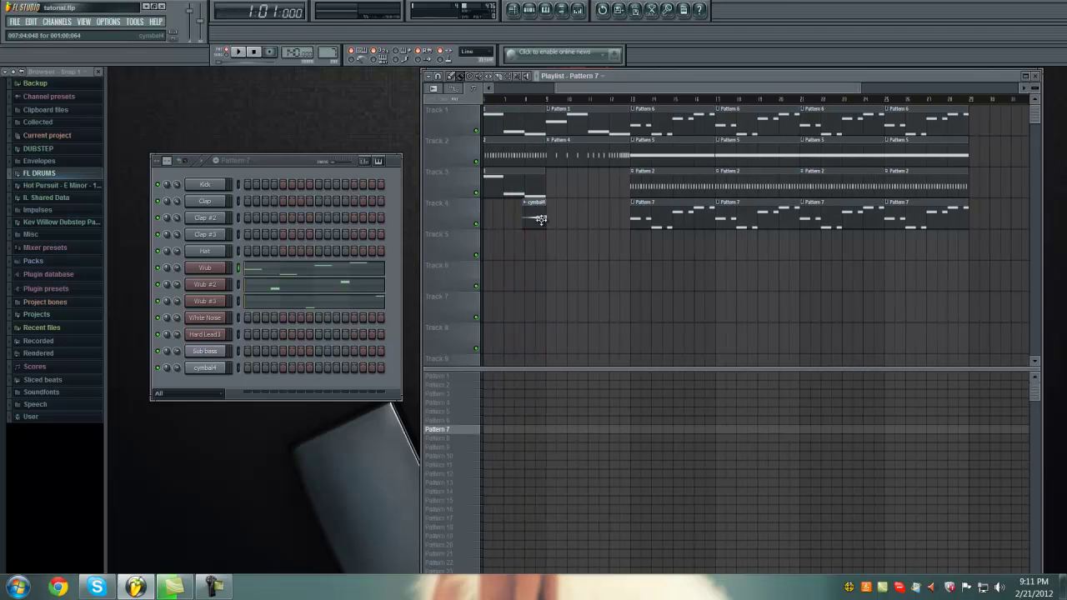
{"action": "left_click", "coordinate": [540, 220]}
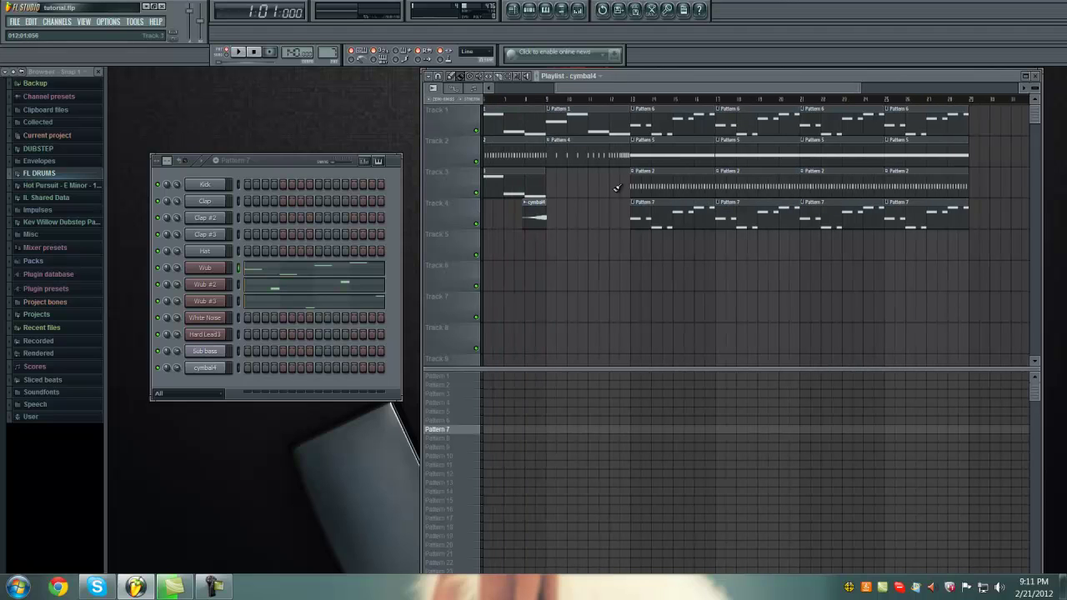
{"action": "left_click", "coordinate": [607, 260]}
{"action": "left_click_drag", "start_coordinate": [621, 220], "coordinate": [622, 216]}
Play the song from bar 12 to hear the drop with the wobble bass, and save the project.
{"action": "left_click", "coordinate": [610, 100]}
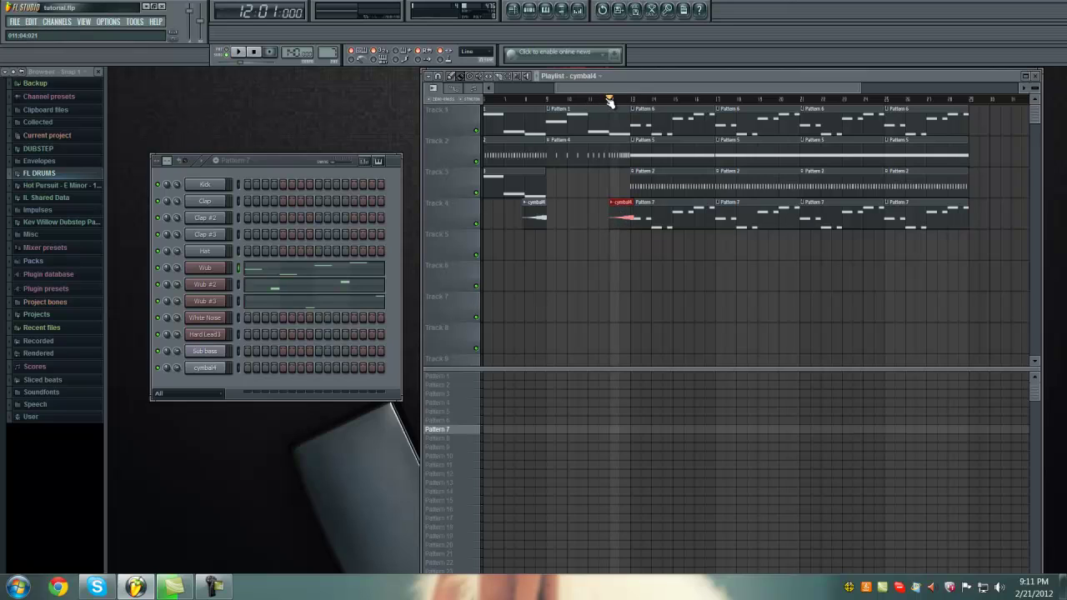
{"action": "key", "text": "space"}
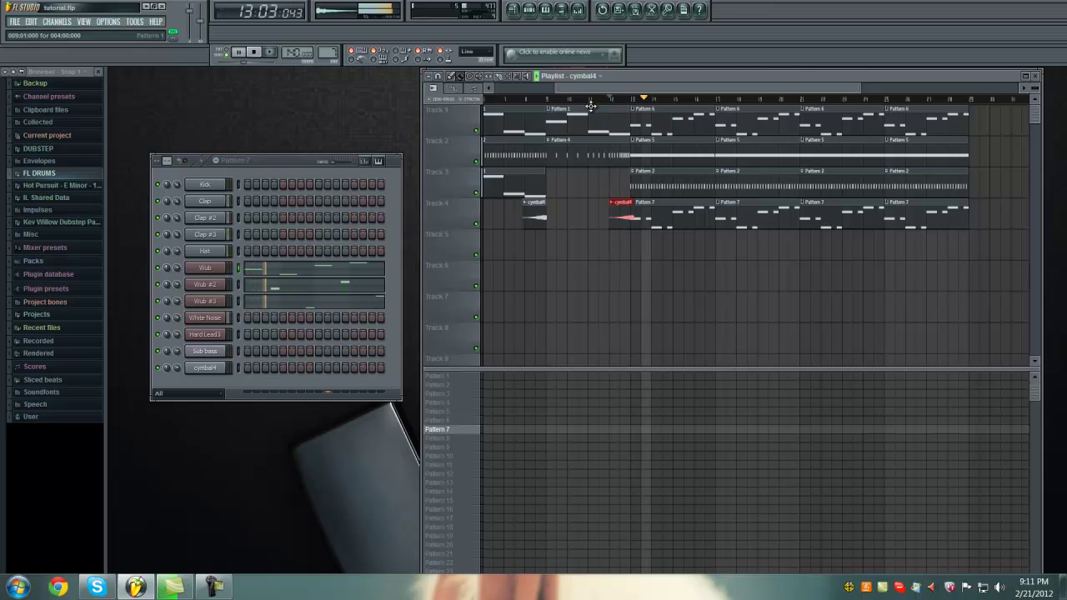
{"action": "key", "text": "ctrl+s"}
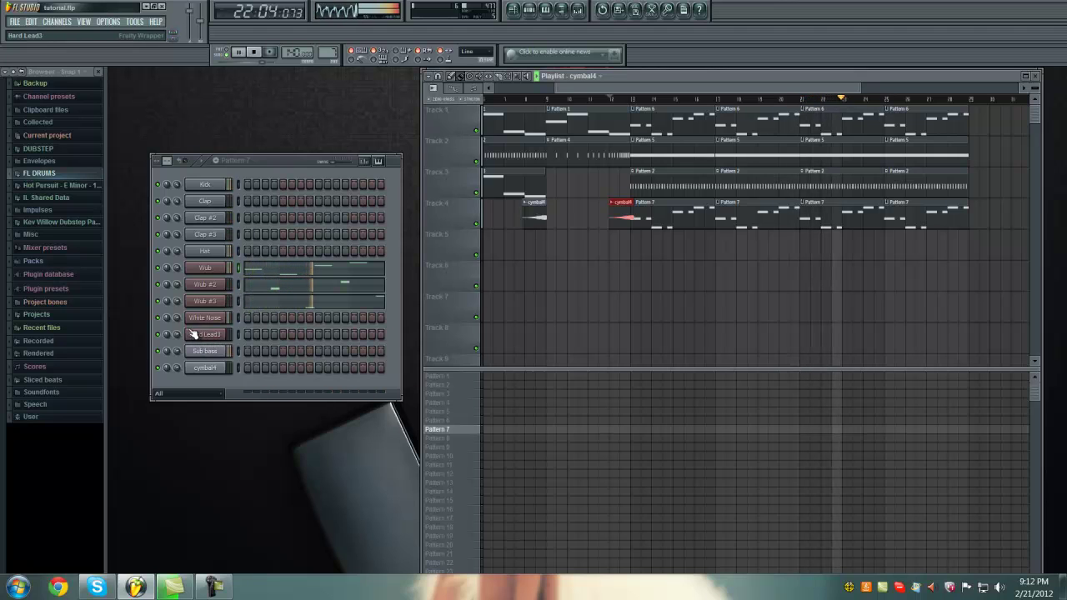
Adjust the White Noise and Wub #3 channel volumes while the song plays, and stop playback.
{"action": "left_click_drag", "start_coordinate": [178, 319], "coordinate": [178, 306]}
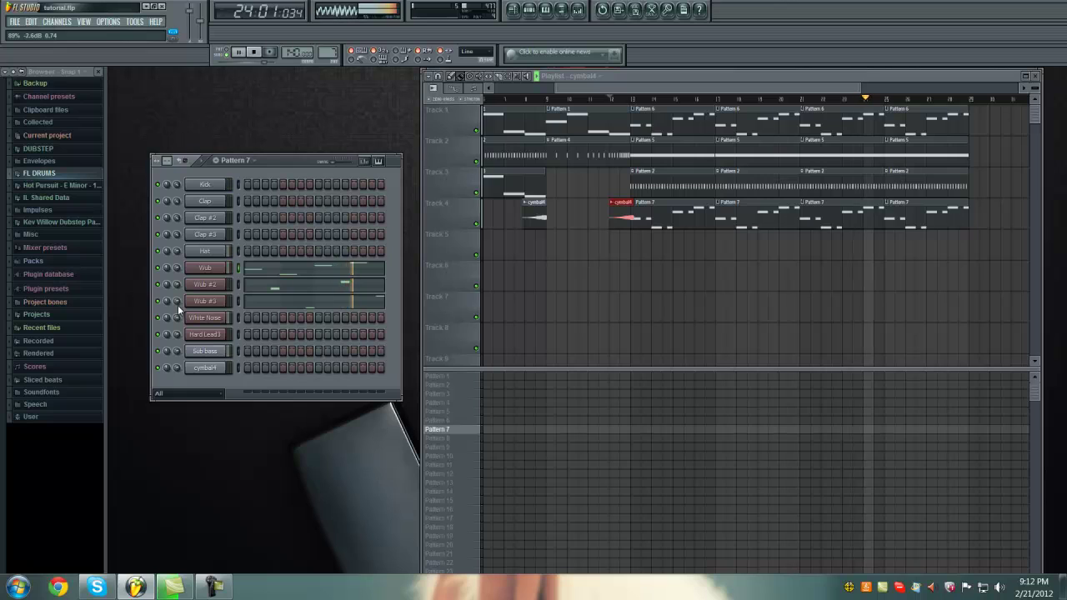
{"action": "mouse_move", "coordinate": [176, 304]}
{"action": "left_mouse_down"}
{"action": "mouse_move", "coordinate": [179, 287]}
{"action": "mouse_move", "coordinate": [180, 325]}
{"action": "mouse_move", "coordinate": [179, 316]}
{"action": "left_mouse_up"}
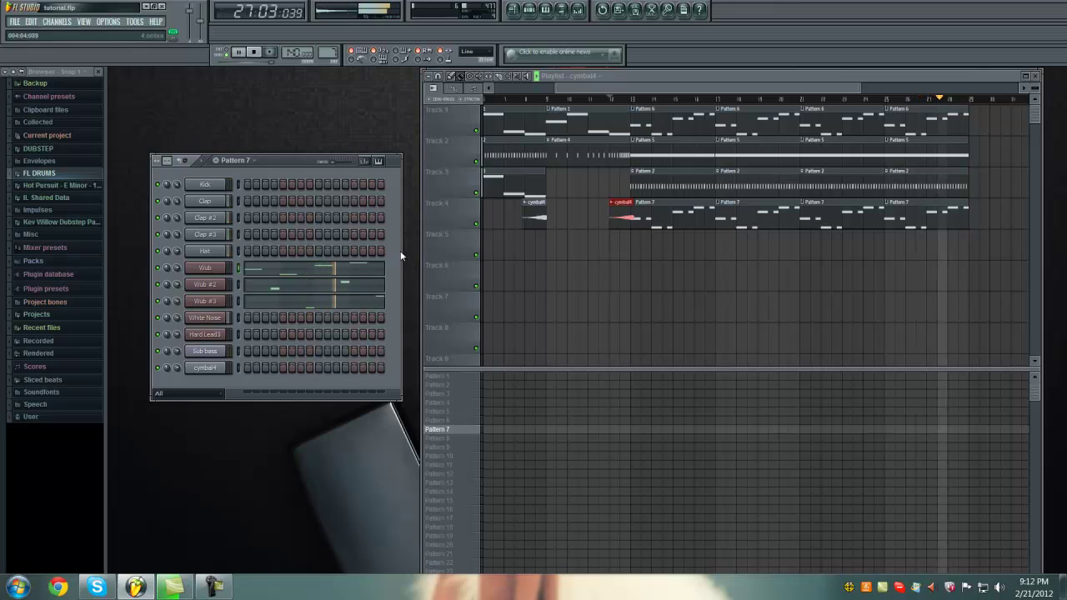
{"action": "left_click", "coordinate": [254, 53]}
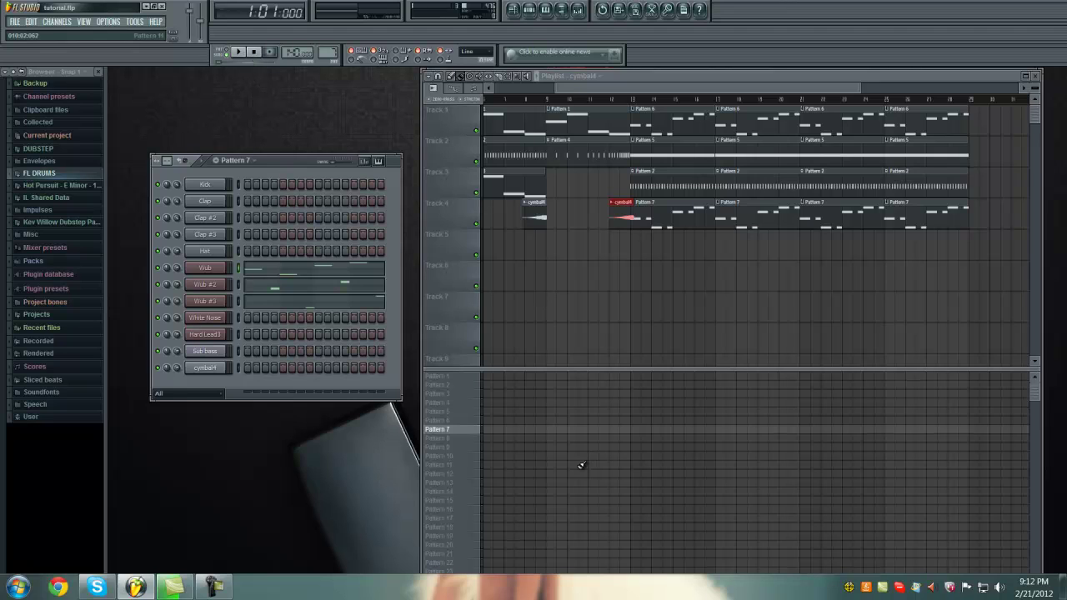
Clone Pattern 7 in the playlist's pattern list.
{"action": "right_click", "coordinate": [438, 429]}
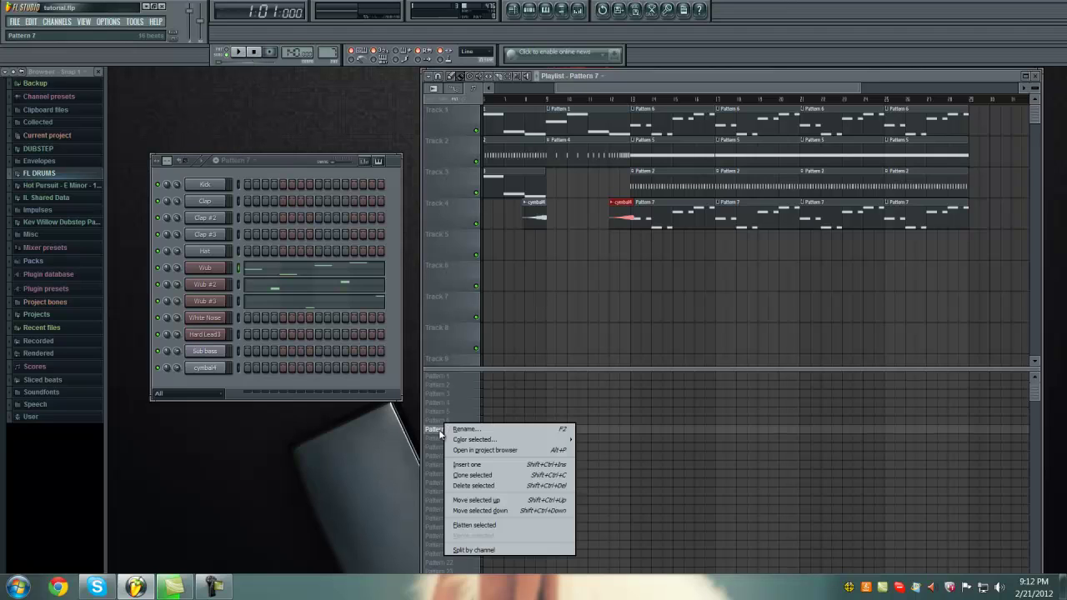
{"action": "left_click", "coordinate": [473, 474]}
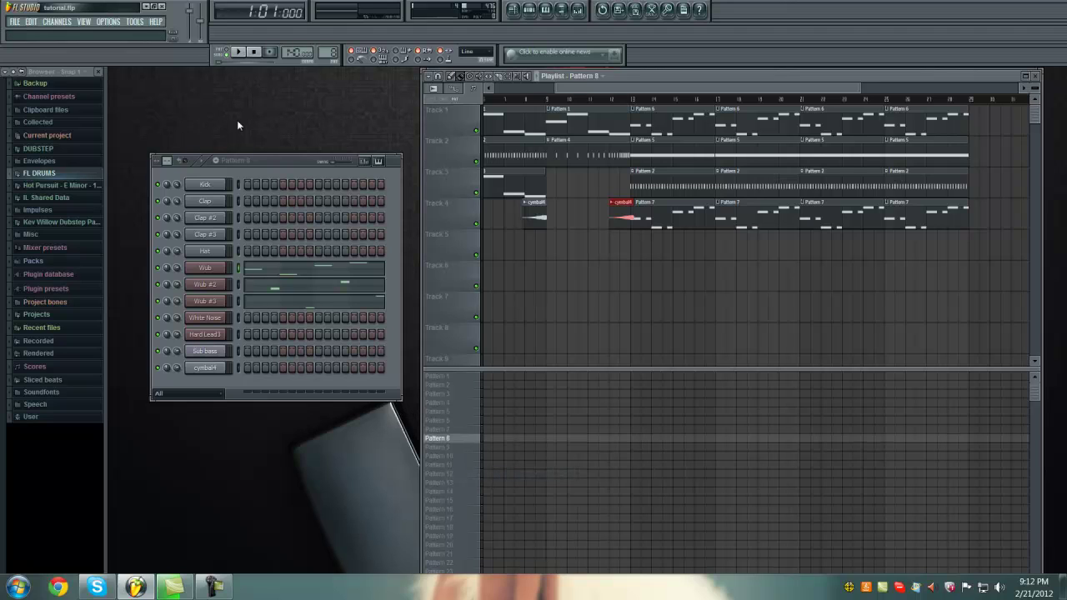
Open the Wub channel's piano roll in Pattern 8 and play the pattern on its own in pattern mode.
{"action": "right_click", "coordinate": [221, 266]}
{"action": "left_click", "coordinate": [238, 268]}
{"action": "left_click", "coordinate": [226, 52]}
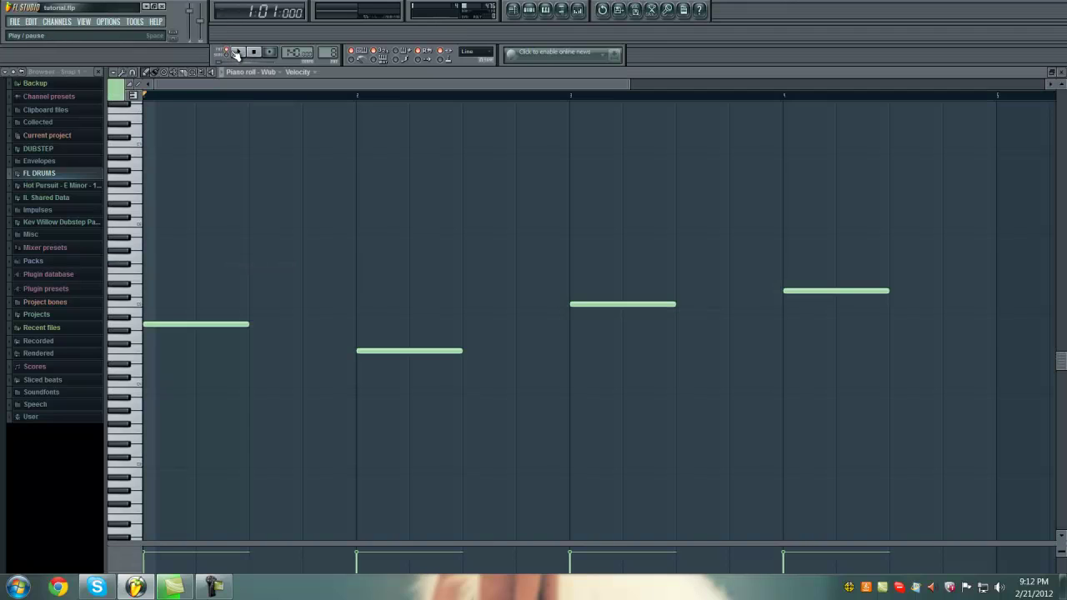
{"action": "left_click", "coordinate": [236, 52]}
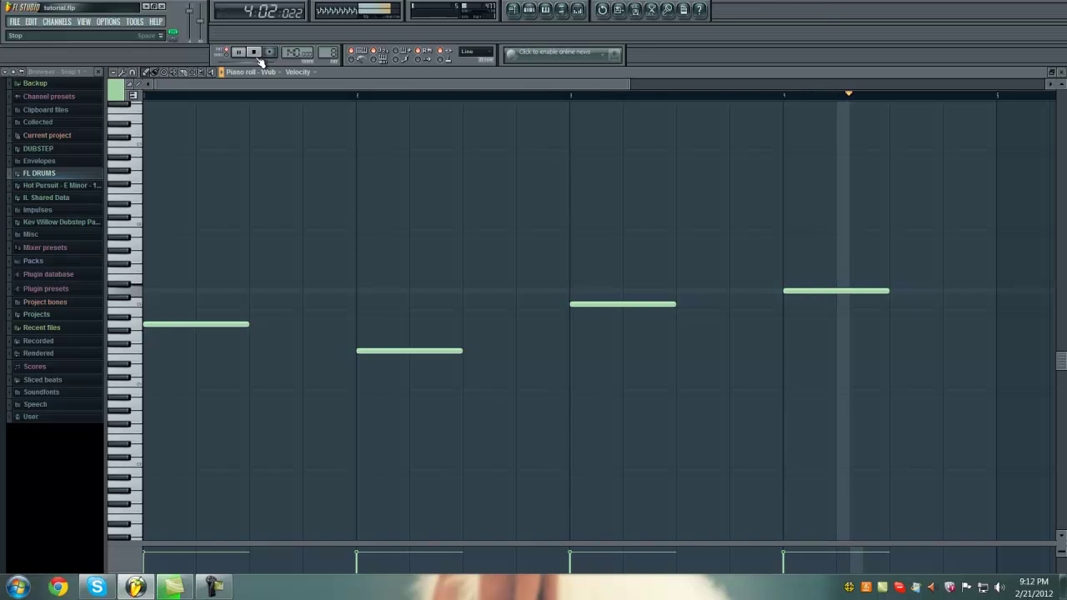
{"action": "left_click", "coordinate": [258, 58]}
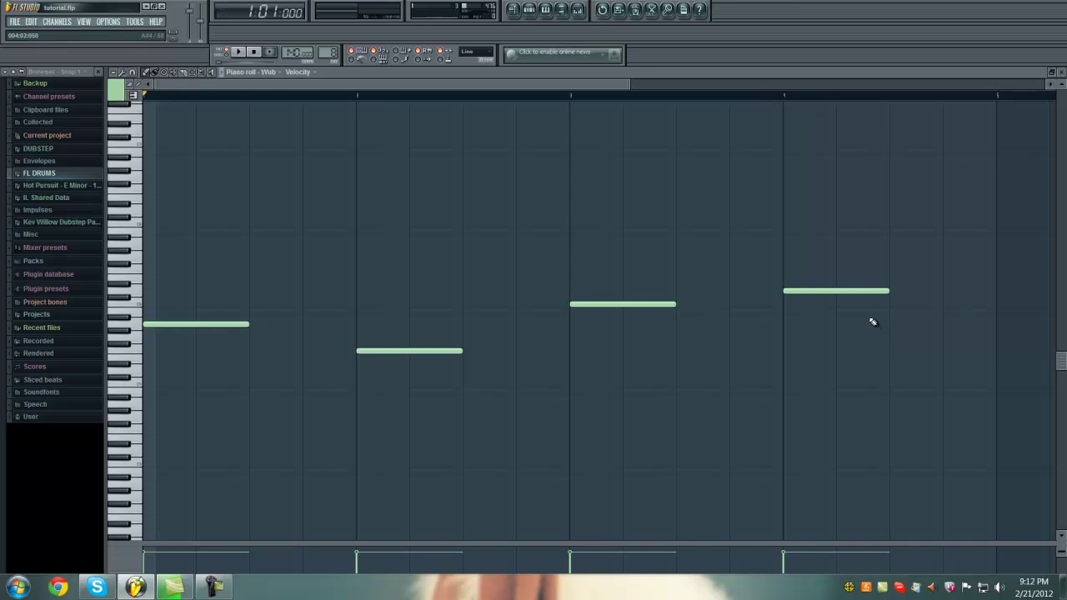
Delete the bar 4 note from Pattern 8's Wub part and the final bar 4 note from its Wub #3 part.
{"action": "right_click", "coordinate": [854, 291]}
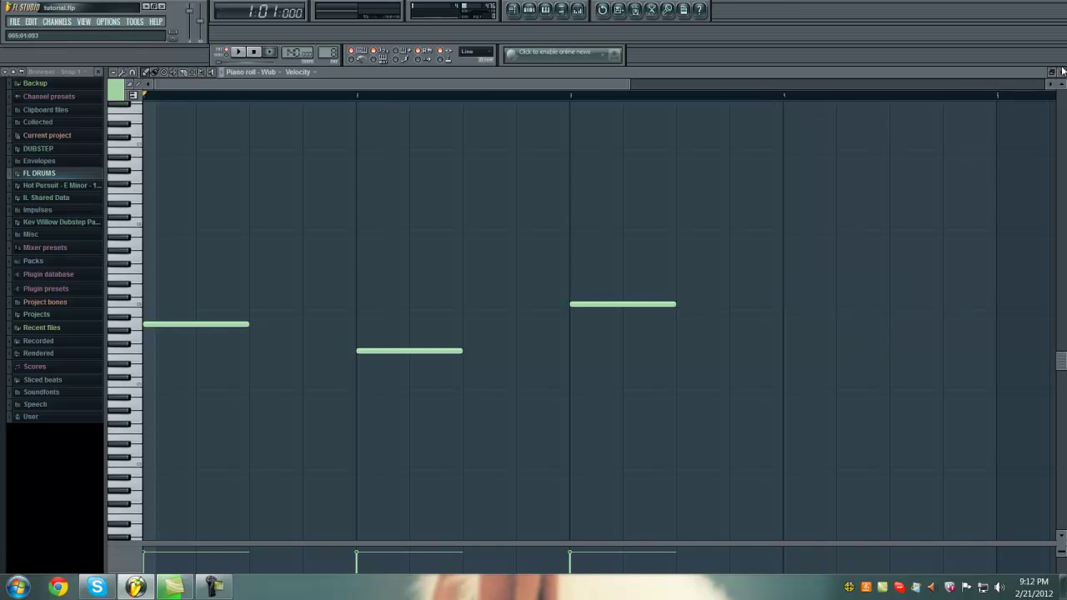
{"action": "left_click", "coordinate": [1062, 72]}
{"action": "right_click", "coordinate": [224, 284]}
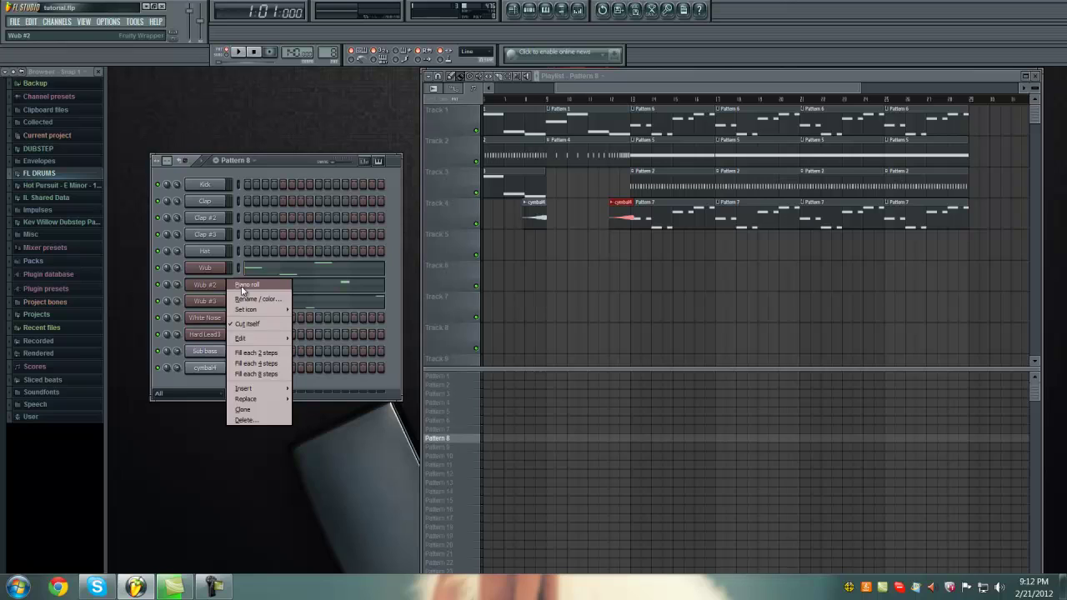
{"action": "right_click", "coordinate": [214, 303]}
{"action": "right_click", "coordinate": [213, 303]}
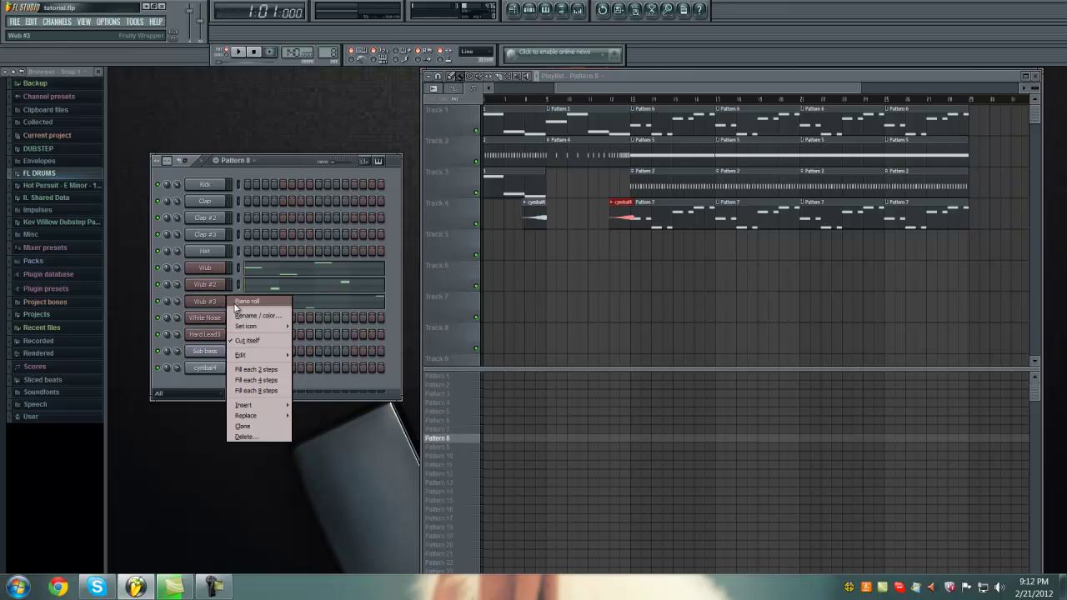
{"action": "left_click", "coordinate": [238, 303]}
{"action": "right_click", "coordinate": [993, 291]}
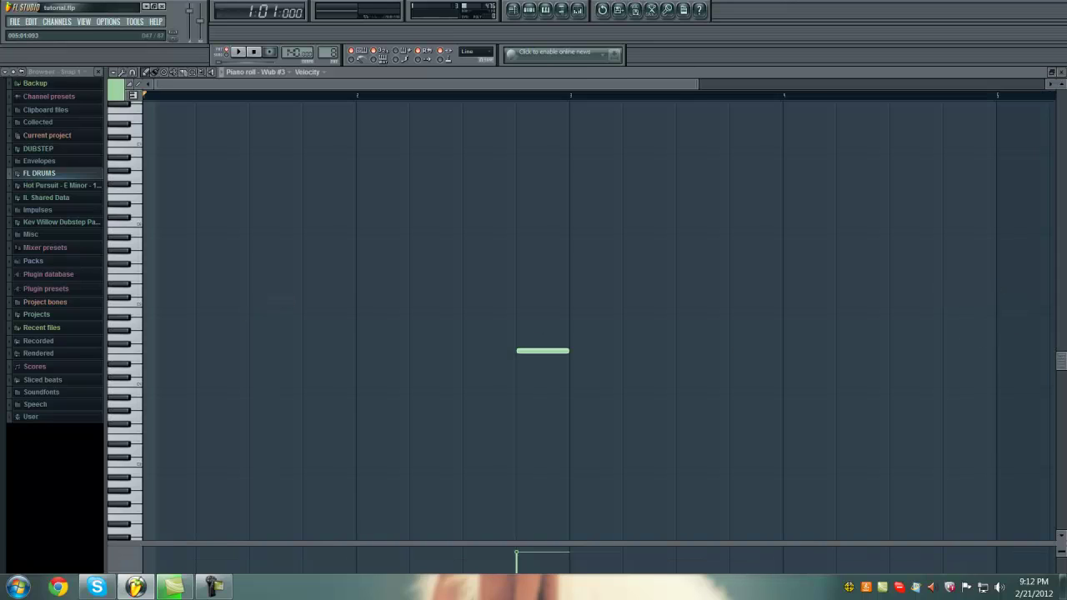
{"action": "left_click", "coordinate": [1061, 73]}
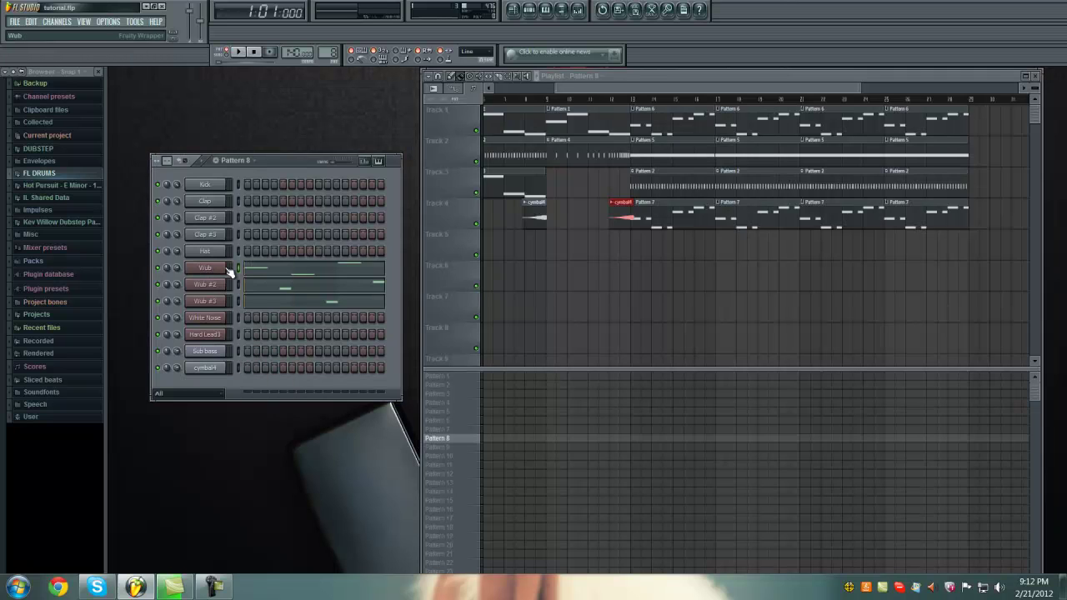
Reopen the Wub piano roll and play the shortened Pattern 8 up to bar 3.
{"action": "right_click", "coordinate": [226, 265]}
{"action": "left_click", "coordinate": [242, 267]}
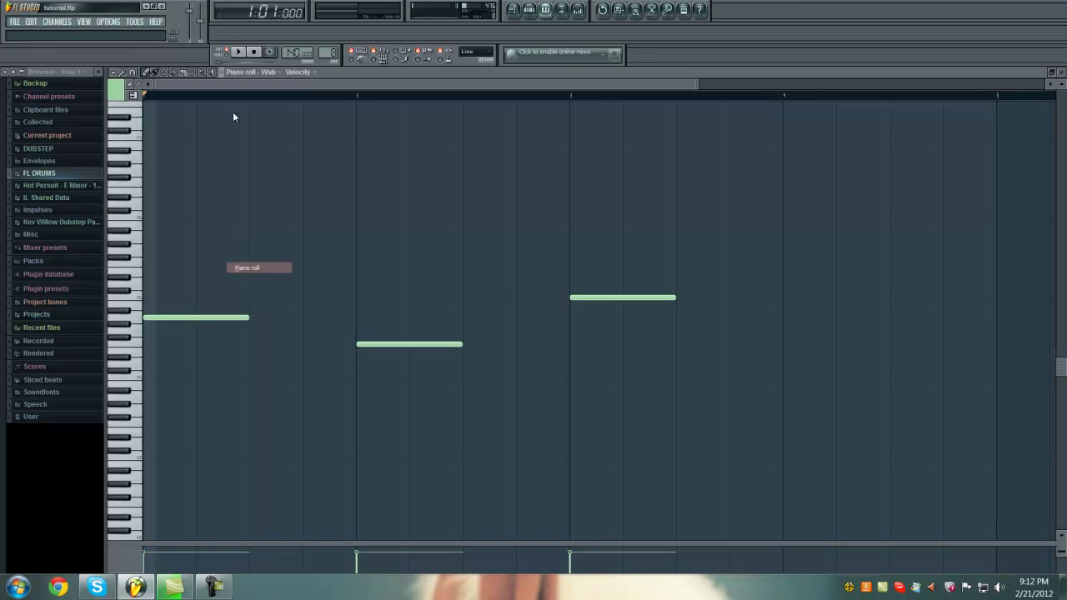
{"action": "left_click", "coordinate": [238, 52]}
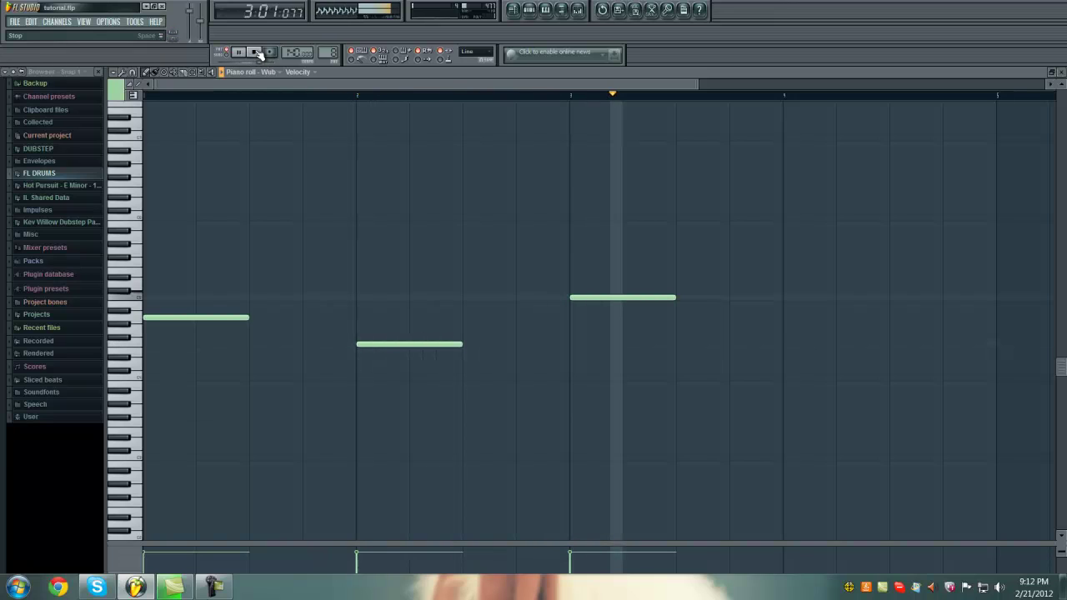
{"action": "left_click", "coordinate": [255, 52]}
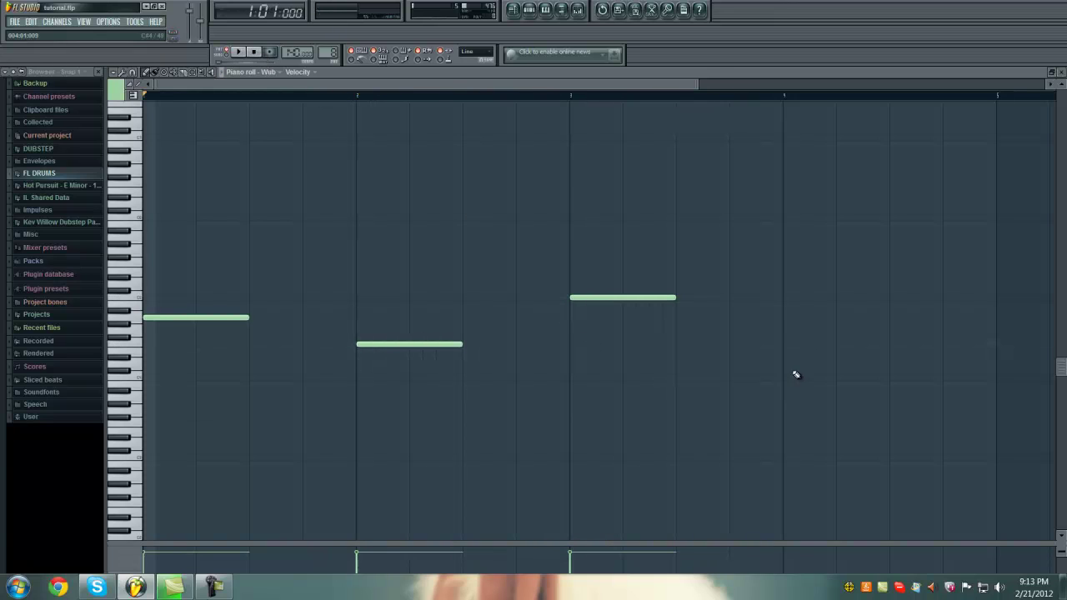
Fill bar 4 of the Wub part with two consecutive half-bar notes, the second a semitone lower, and play the pattern.
{"action": "left_click", "coordinate": [785, 344]}
{"action": "left_click", "coordinate": [784, 324]}
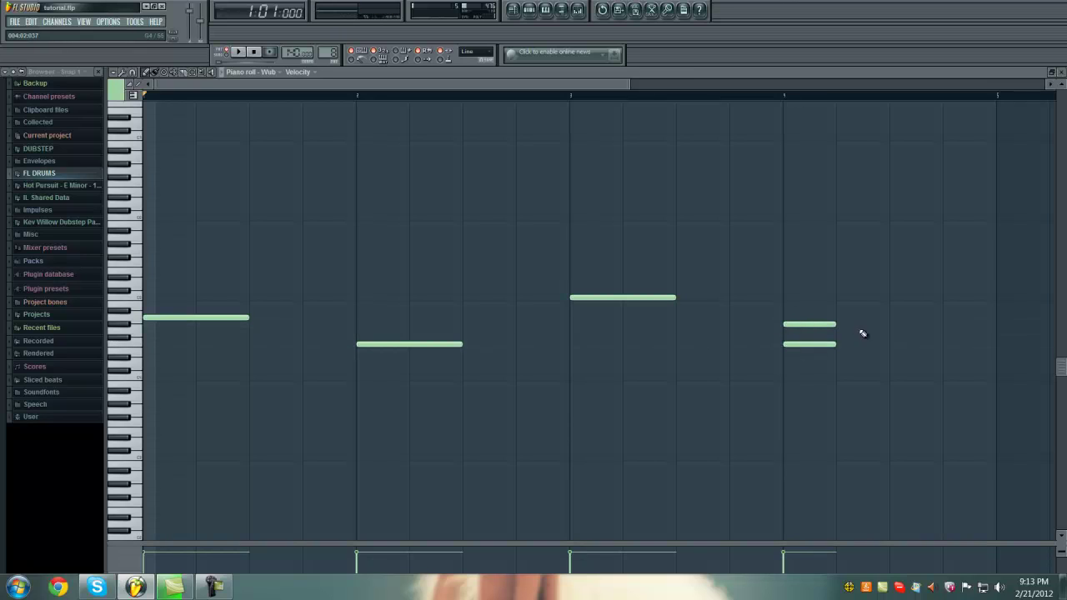
{"action": "mouse_move", "coordinate": [837, 324]}
{"action": "left_mouse_down"}
{"action": "mouse_move", "coordinate": [904, 324]}
{"action": "mouse_move", "coordinate": [889, 324]}
{"action": "left_mouse_up"}
{"action": "right_click", "coordinate": [822, 345]}
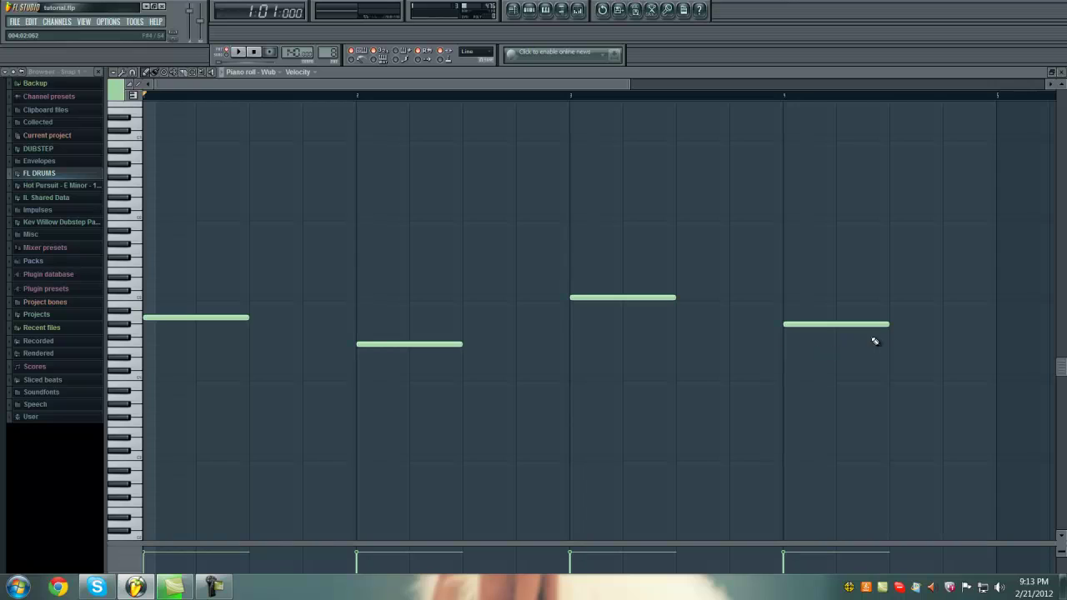
{"action": "left_click", "coordinate": [894, 333]}
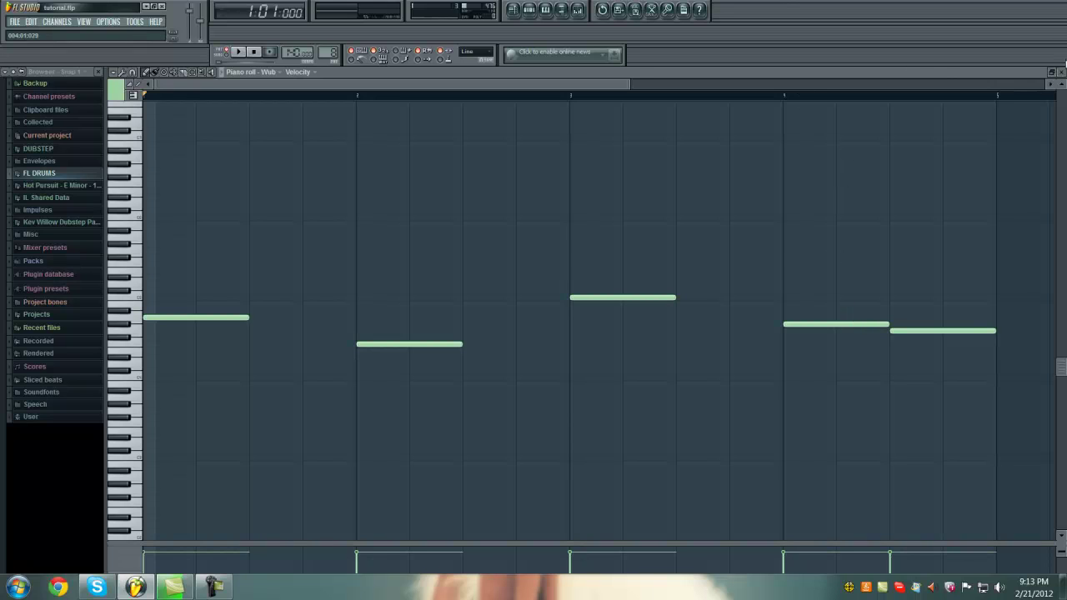
{"action": "left_click", "coordinate": [1061, 72]}
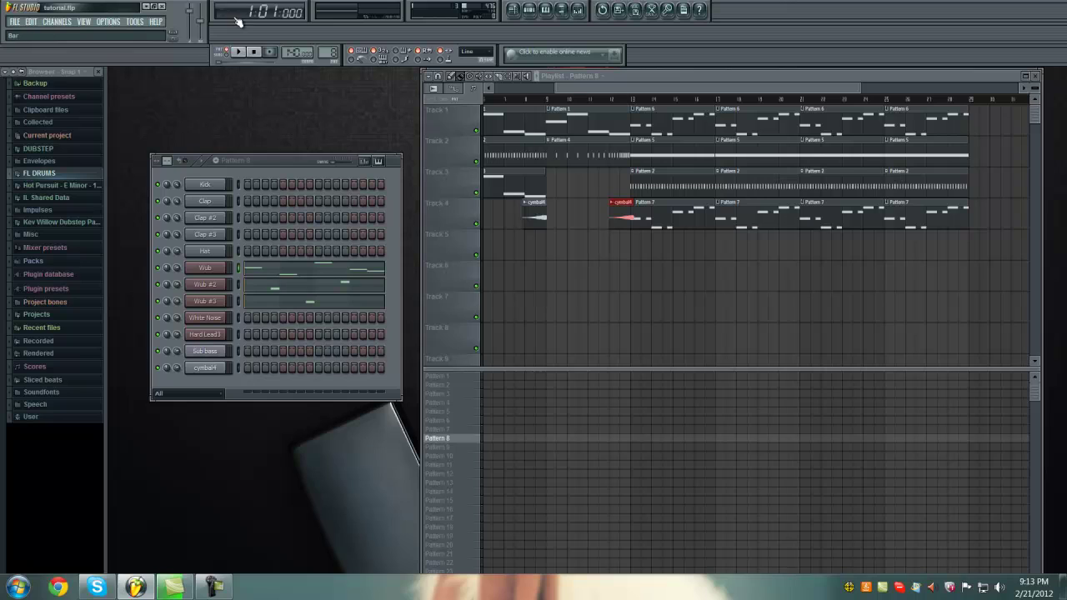
{"action": "key", "text": "space"}
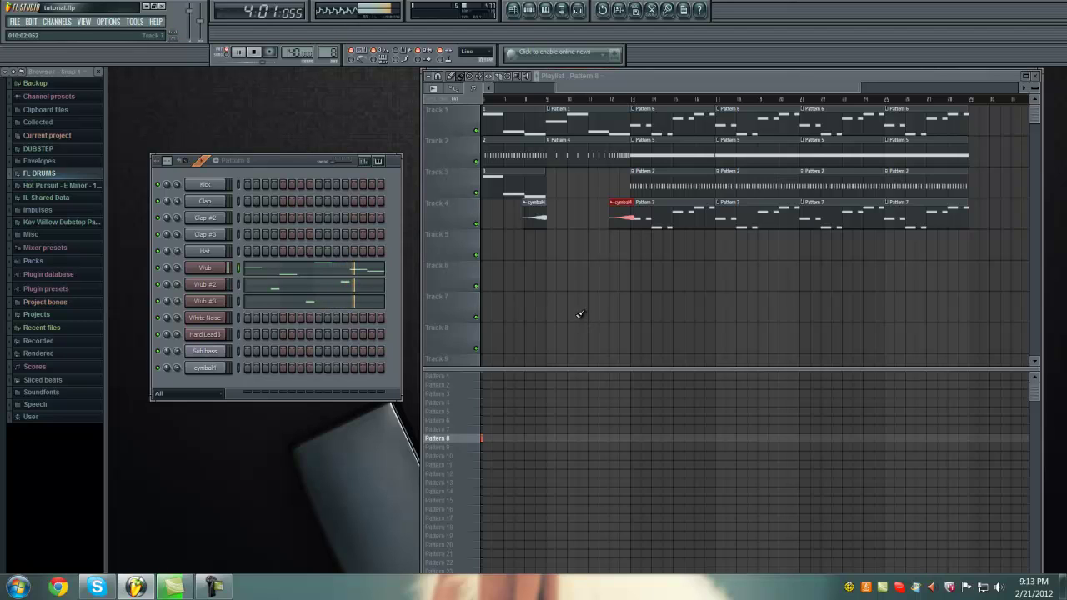
{"action": "left_click", "coordinate": [253, 53]}
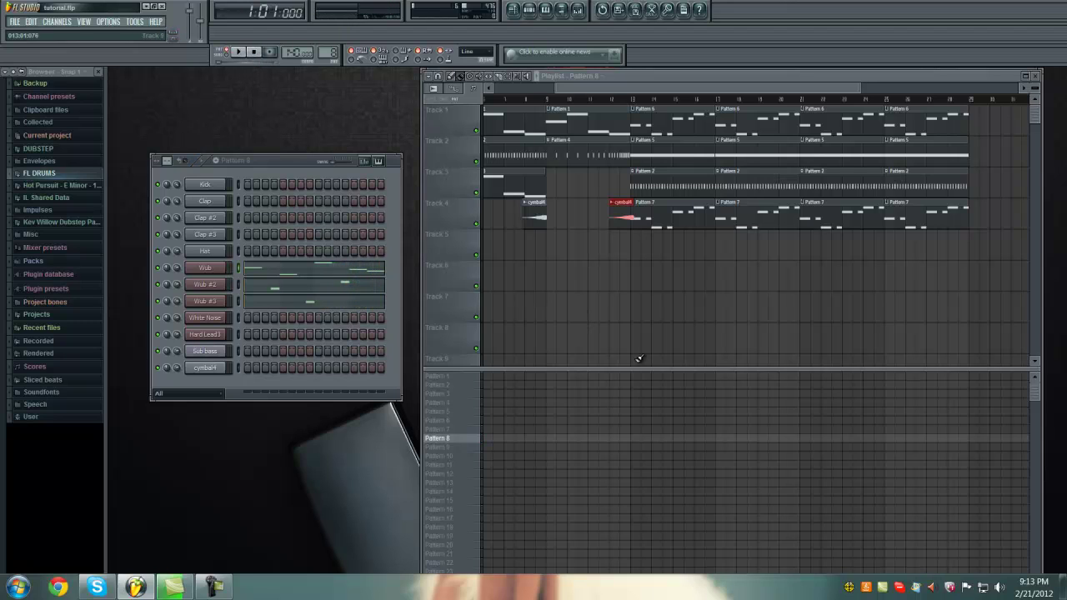
Replace the second and fourth Pattern 7 clips on Track 4 with Pattern 8, at bars 17 and 25.
{"action": "right_click", "coordinate": [747, 211]}
{"action": "right_click", "coordinate": [951, 222]}
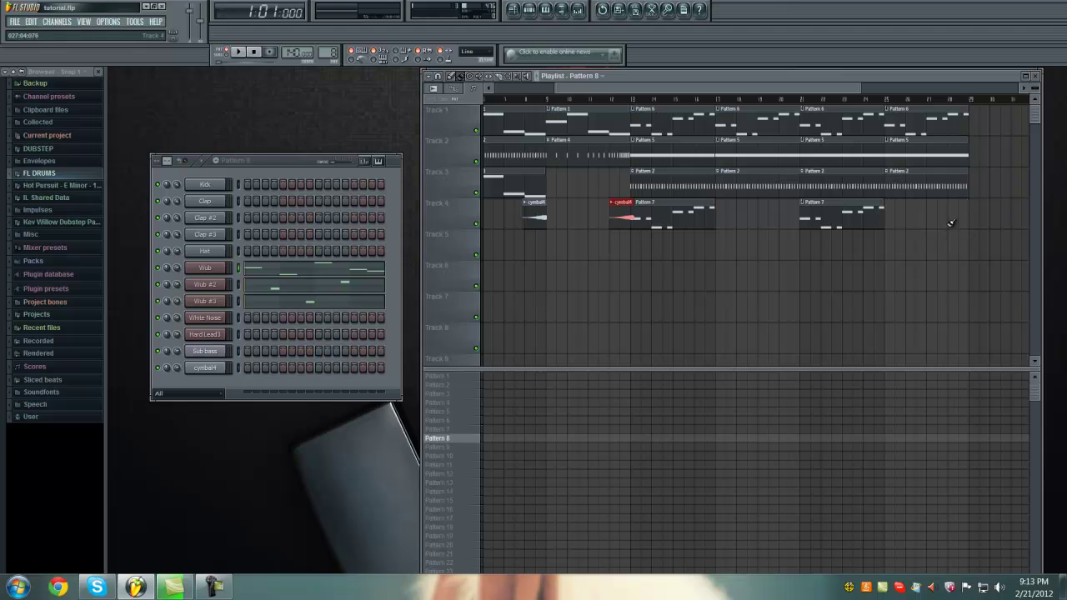
{"action": "left_click", "coordinate": [722, 214]}
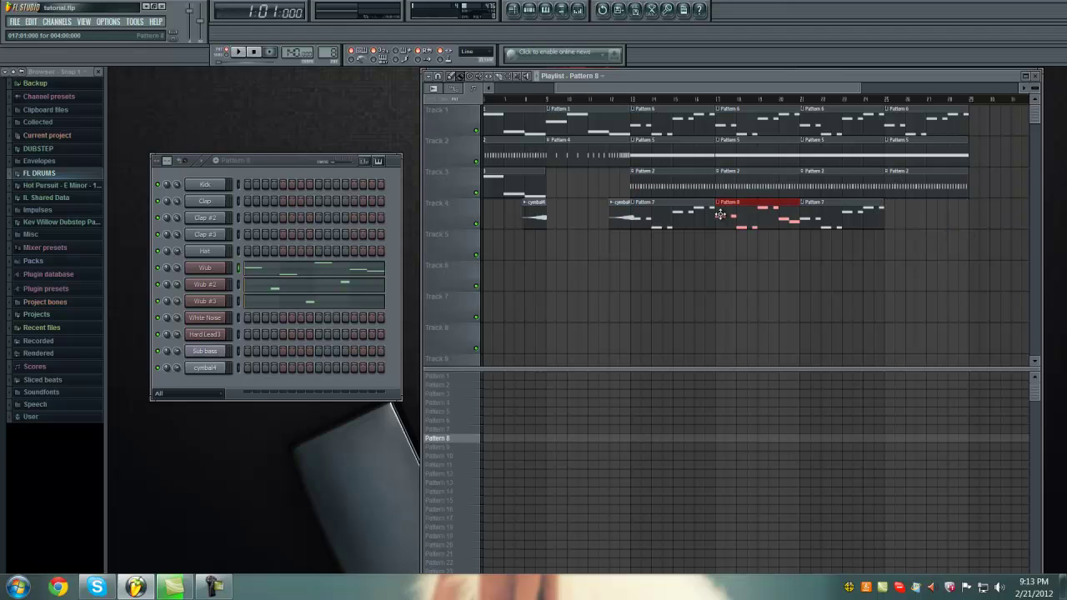
{"action": "left_click", "coordinate": [889, 214]}
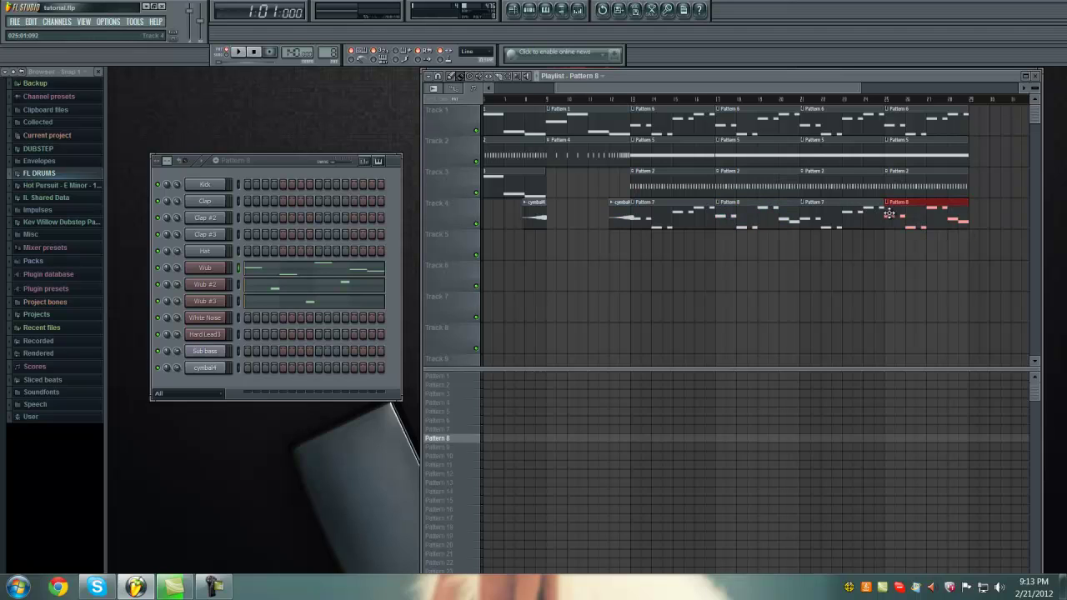
Play the song in song mode from the start of the drop through the new Pattern 8 clip.
{"action": "left_click", "coordinate": [631, 101]}
{"action": "key", "text": "space"}
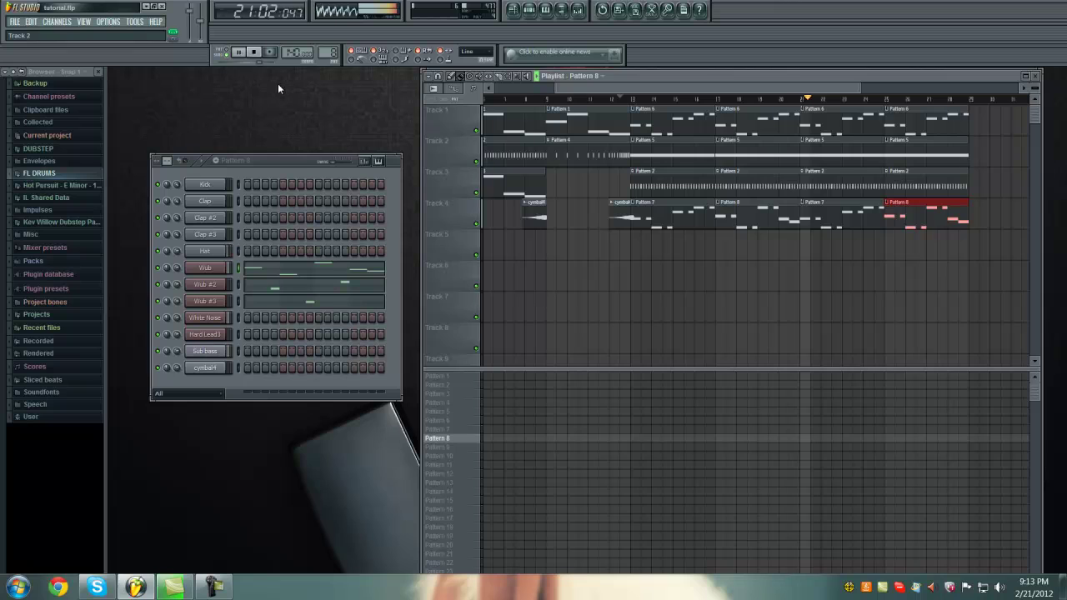
{"action": "left_click", "coordinate": [255, 53]}
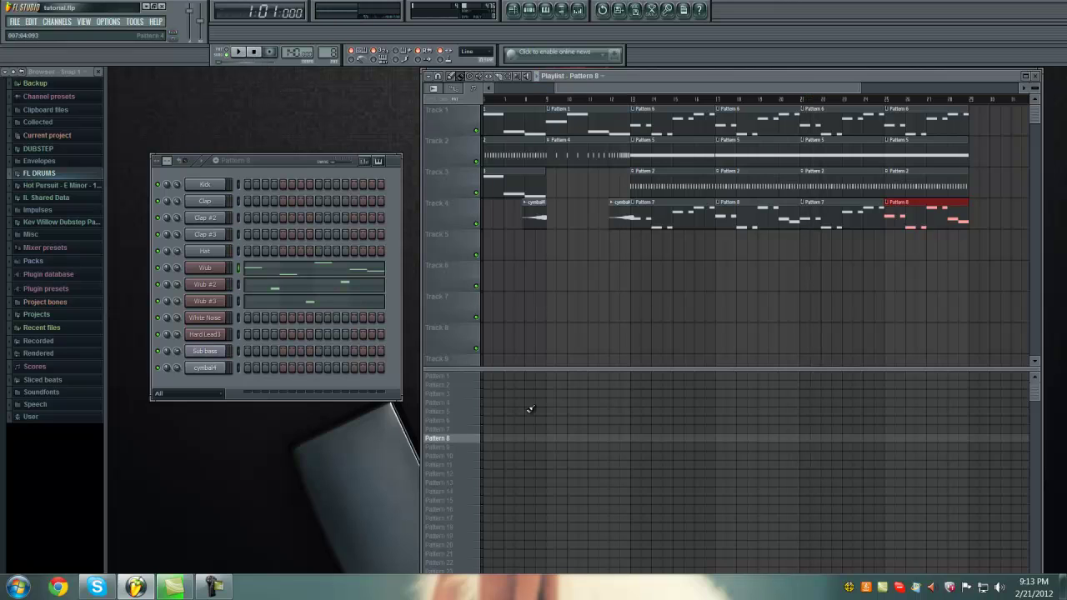
Clone Pattern 6 in the playlist's pattern list and check the Wub notes of Pattern 9 as reference.
{"action": "right_click", "coordinate": [467, 431]}
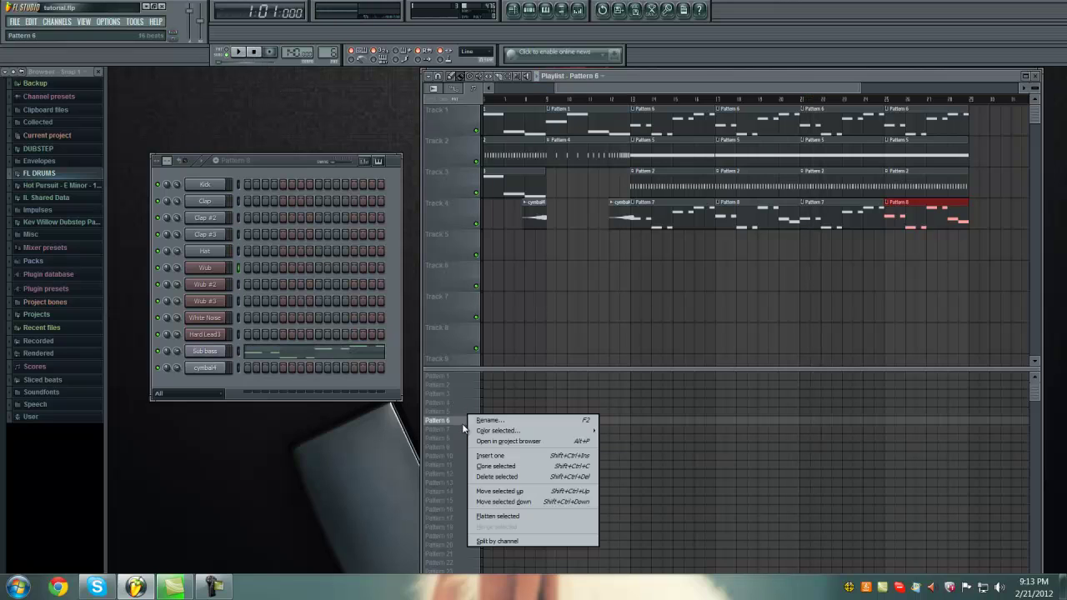
{"action": "left_click", "coordinate": [512, 465]}
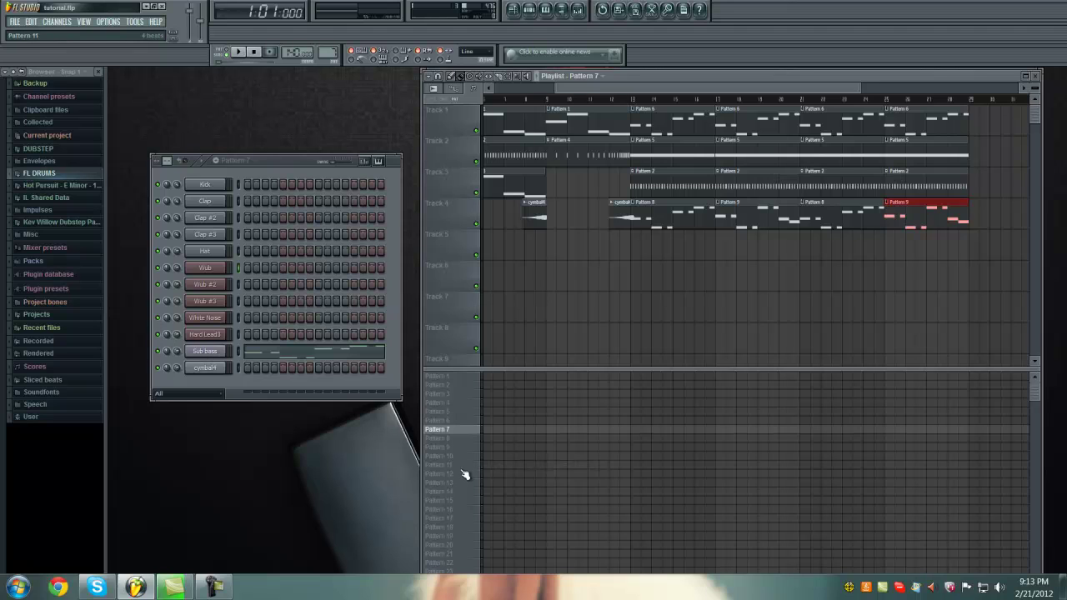
{"action": "left_click", "coordinate": [442, 448]}
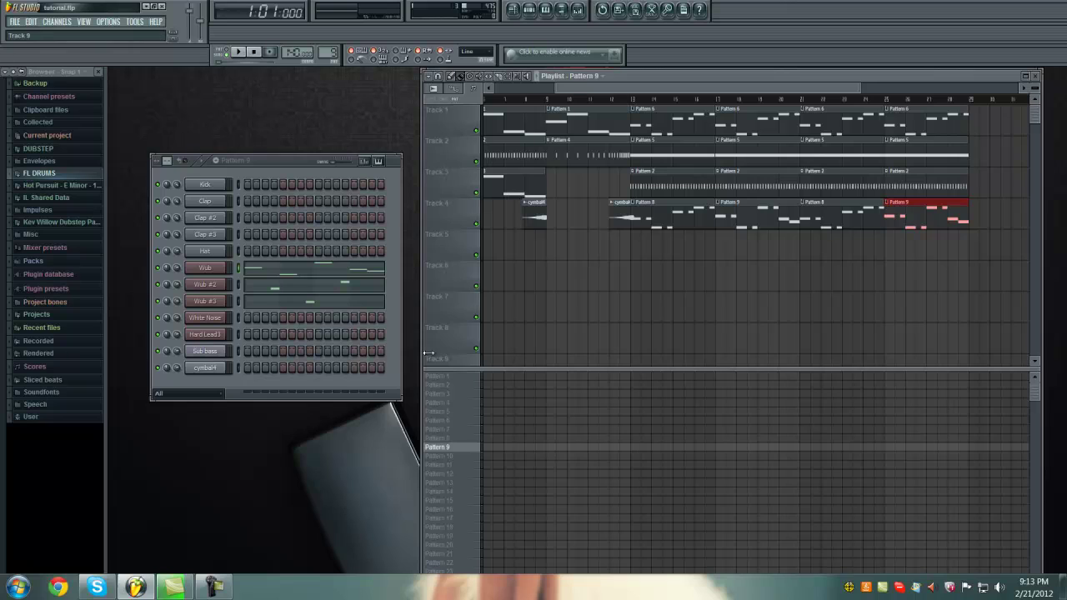
{"action": "right_click", "coordinate": [211, 269]}
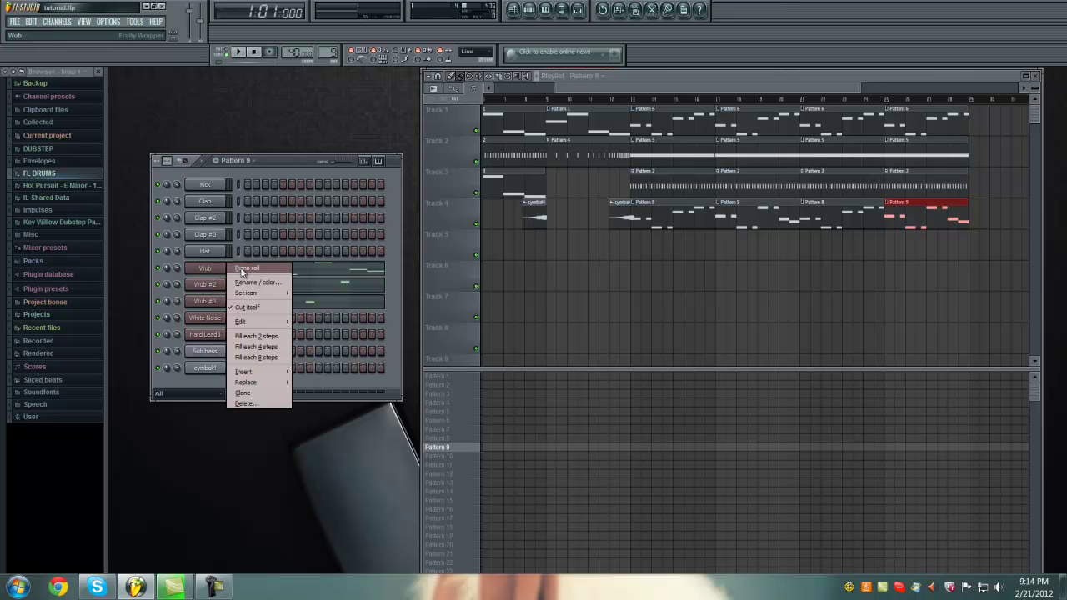
{"action": "left_click", "coordinate": [245, 268]}
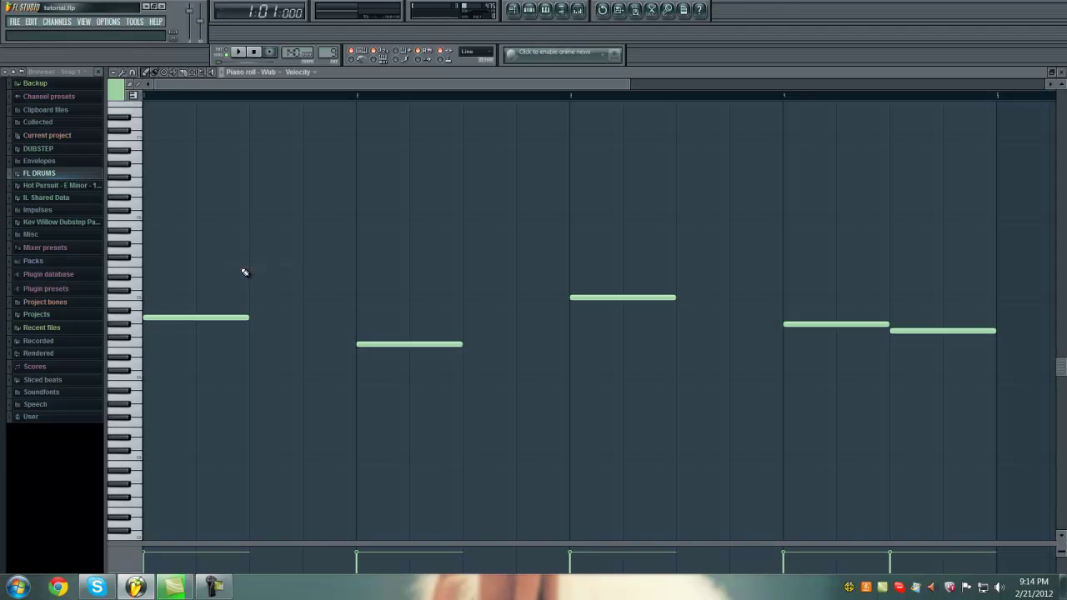
{"action": "left_click", "coordinate": [1062, 75]}
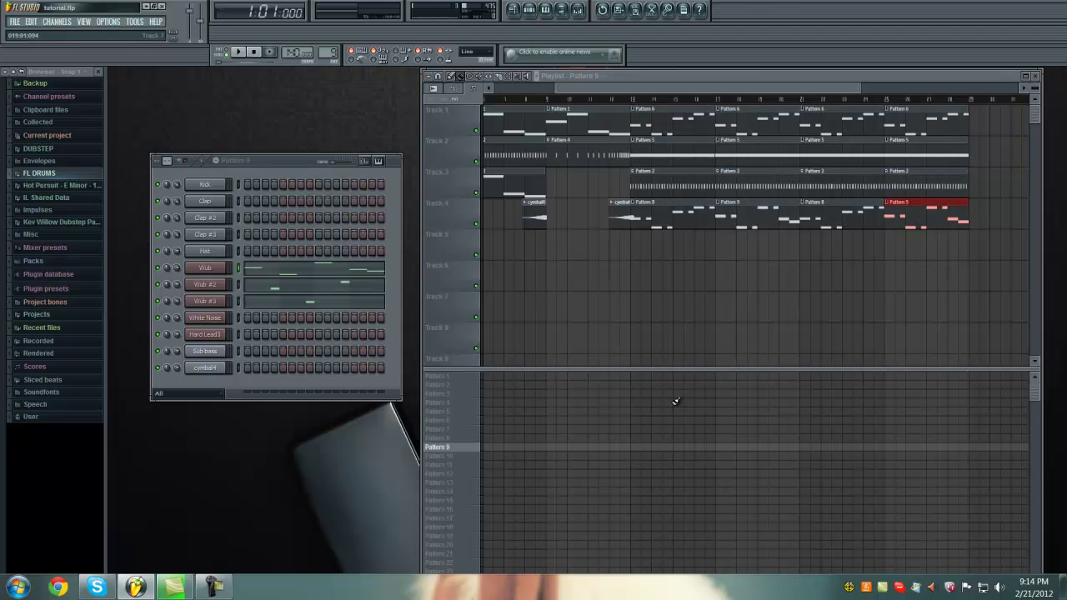
In Pattern 7's Sub bass part, replace the bar 4 notes with two half-bar notes: one at the opening note's pitch, the next a semitone lower.
{"action": "left_click", "coordinate": [444, 430]}
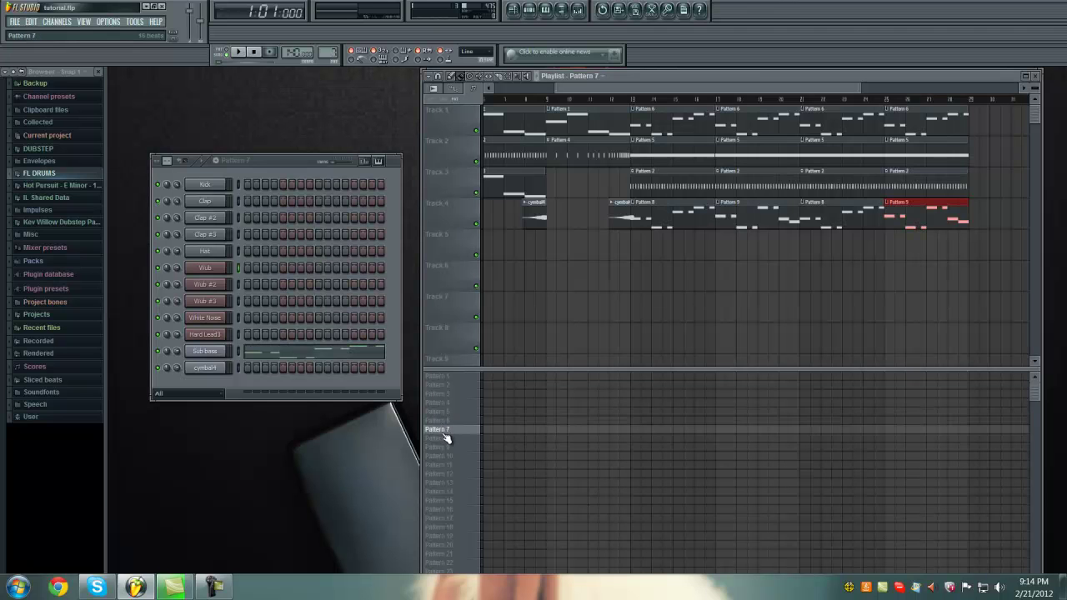
{"action": "right_click", "coordinate": [224, 354]}
{"action": "left_click", "coordinate": [269, 394]}
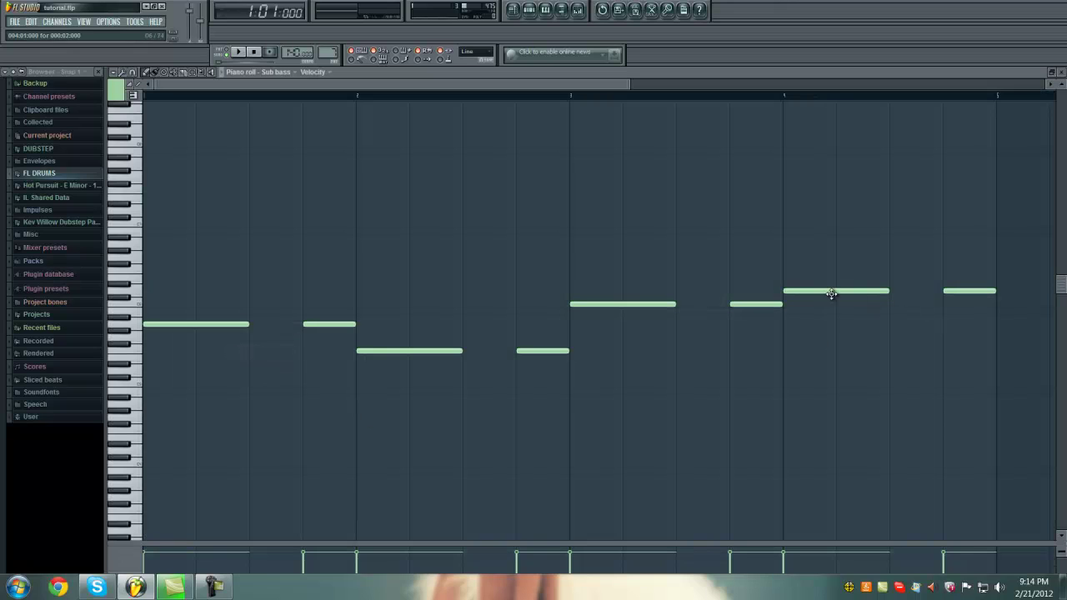
{"action": "left_click_drag", "start_coordinate": [820, 292], "coordinate": [820, 334]}
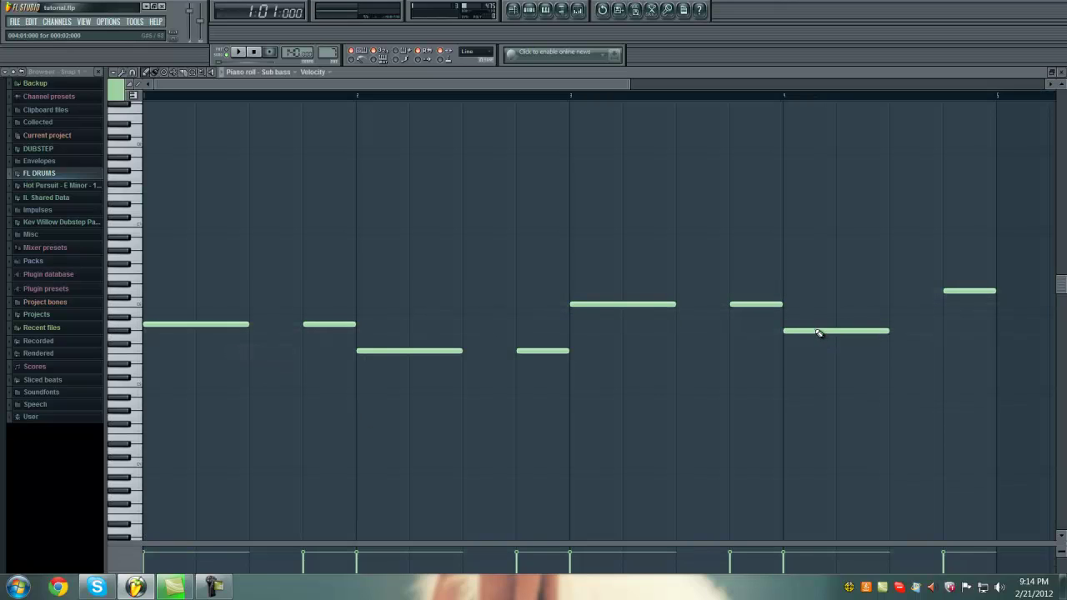
{"action": "left_click", "coordinate": [814, 326]}
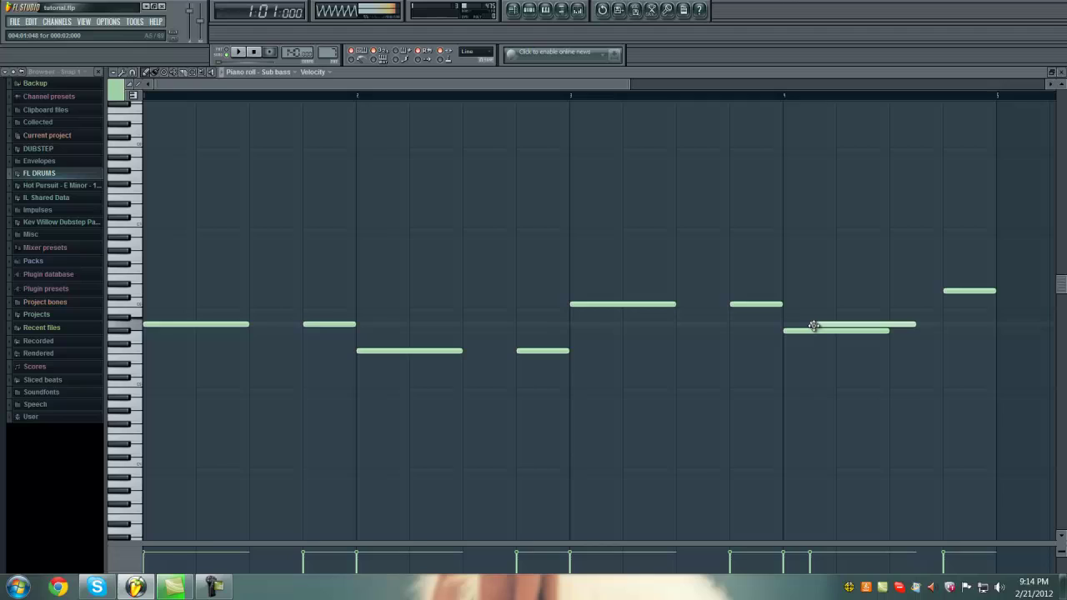
{"action": "left_click", "coordinate": [893, 333]}
{"action": "left_click_drag", "start_coordinate": [882, 326], "coordinate": [853, 326]}
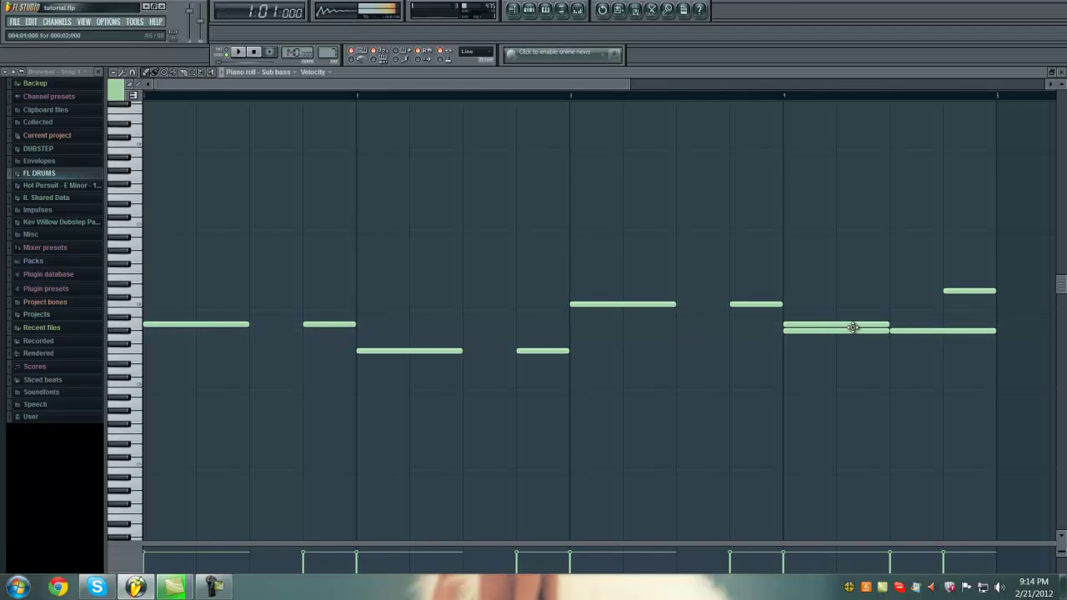
{"action": "right_click", "coordinate": [866, 331]}
{"action": "right_click", "coordinate": [958, 293]}
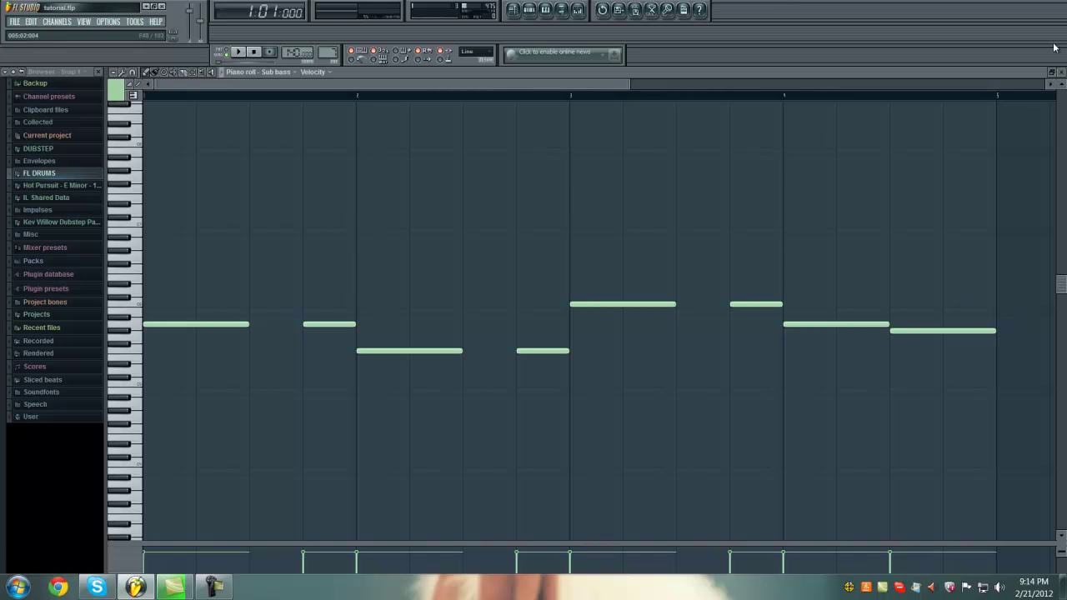
{"action": "left_click", "coordinate": [1061, 75]}
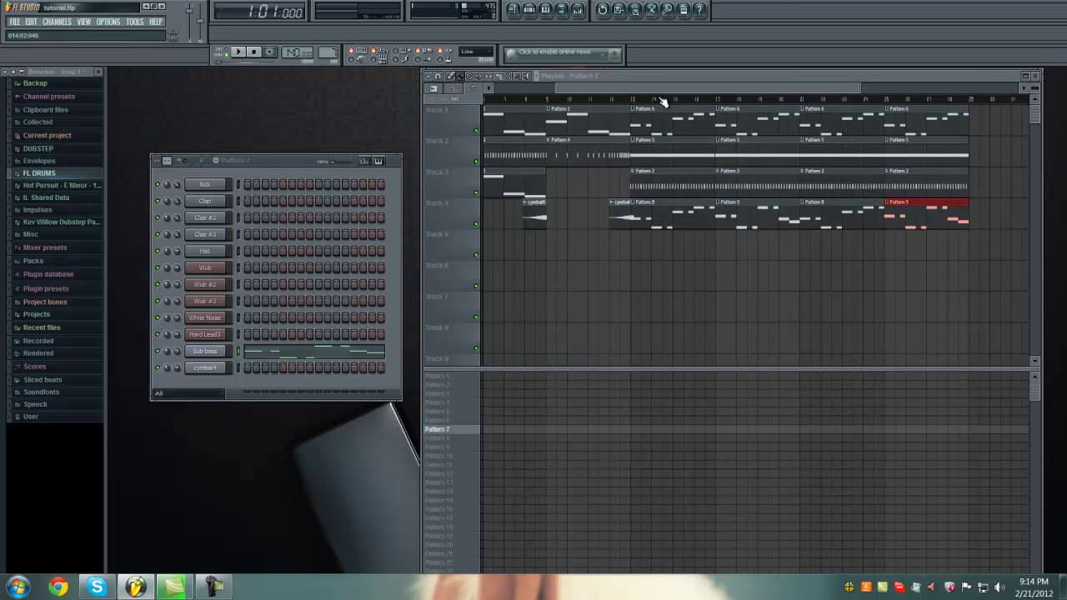
Play the song from around bar 17, where the second Pattern 6 clip starts, and save the project.
{"action": "left_click", "coordinate": [714, 101]}
{"action": "key", "text": "space"}
{"action": "key", "text": "ctrl+s"}
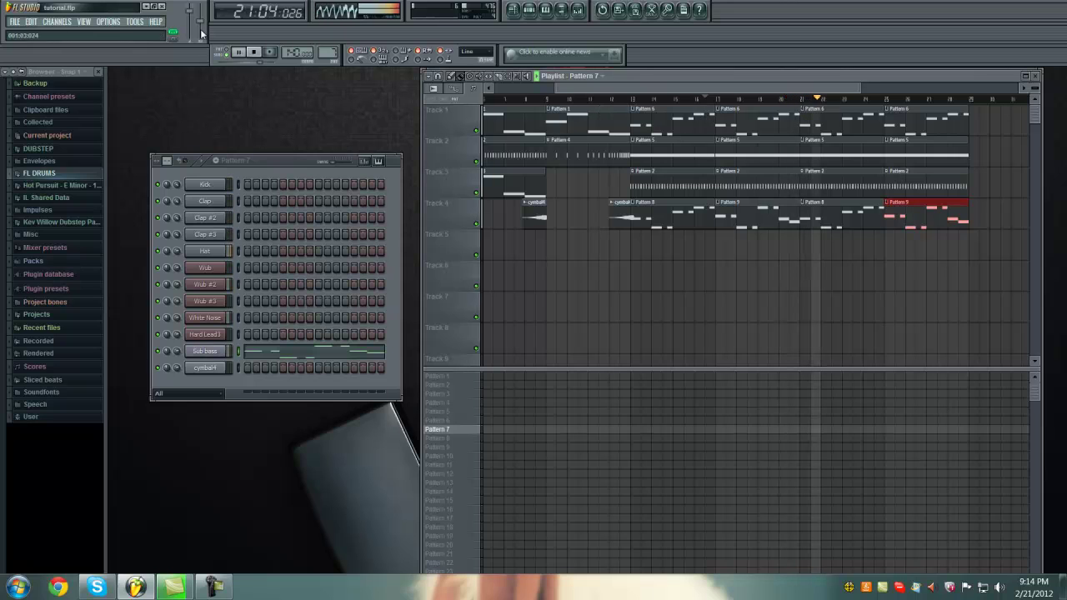
Replace the second and fourth Pattern 6 clips on Track 1 with Pattern 7, at bars 17 and 25, and stop playback.
{"action": "right_click", "coordinate": [732, 120]}
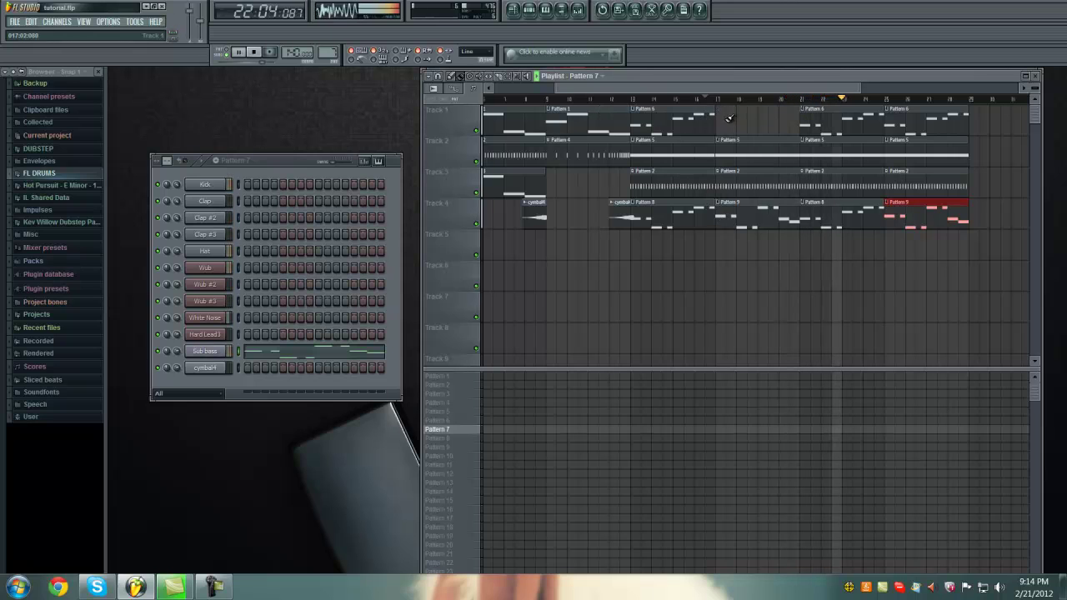
{"action": "left_click", "coordinate": [731, 120]}
{"action": "right_click", "coordinate": [914, 122]}
{"action": "left_click", "coordinate": [894, 122]}
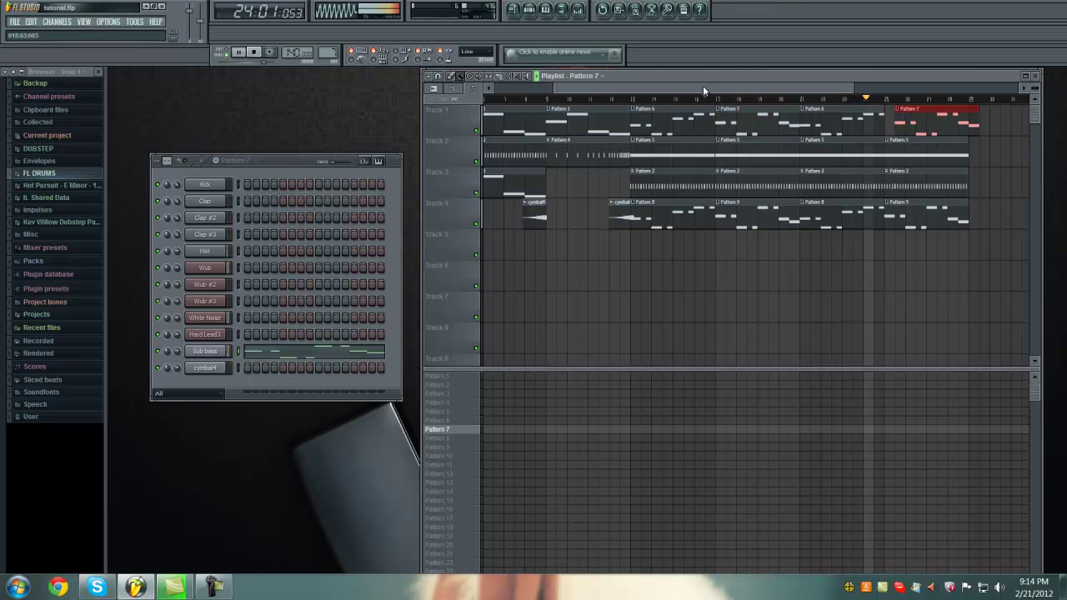
{"action": "left_click_drag", "start_coordinate": [923, 133], "coordinate": [906, 124]}
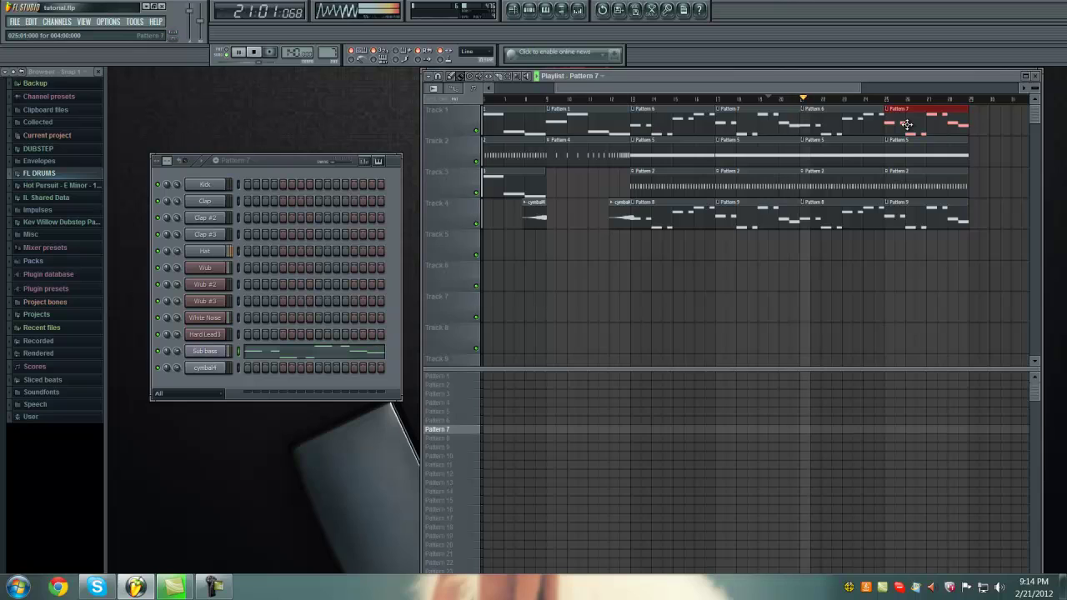
{"action": "left_click", "coordinate": [258, 52]}
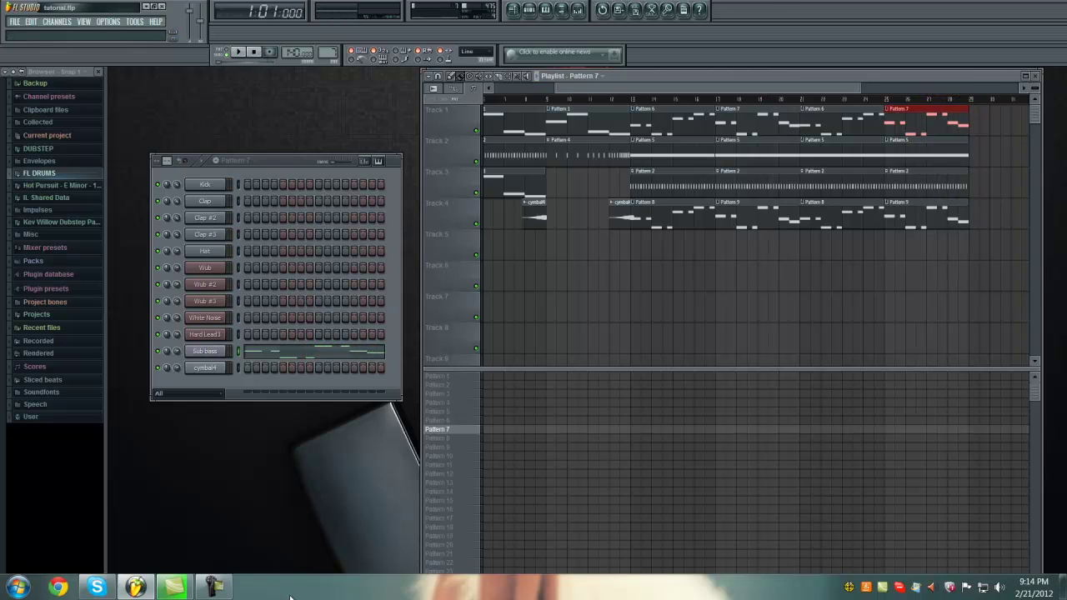
{"action": "left_click", "coordinate": [219, 590]}
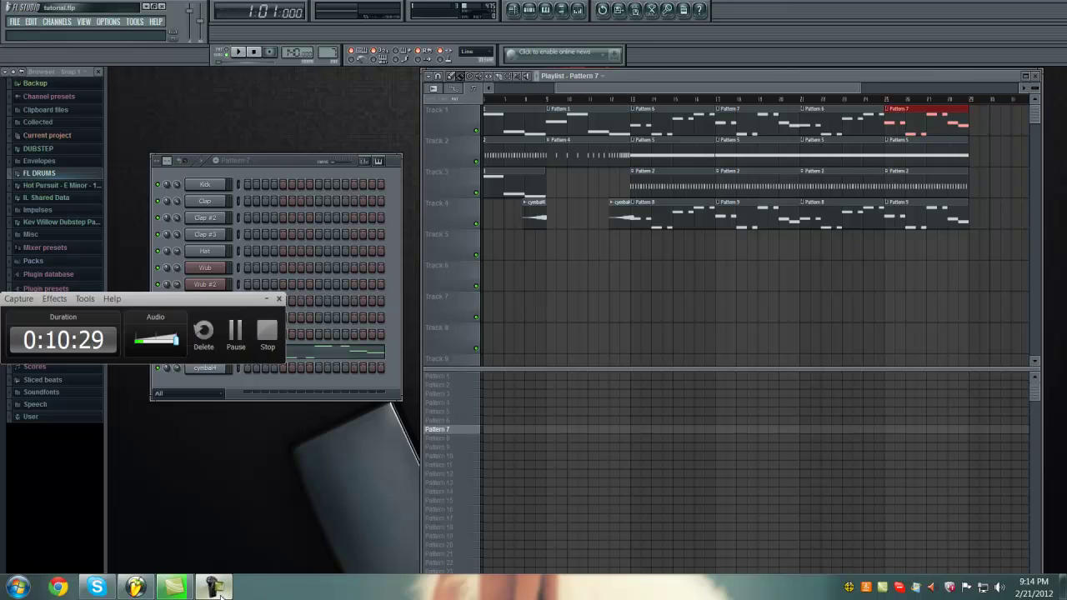